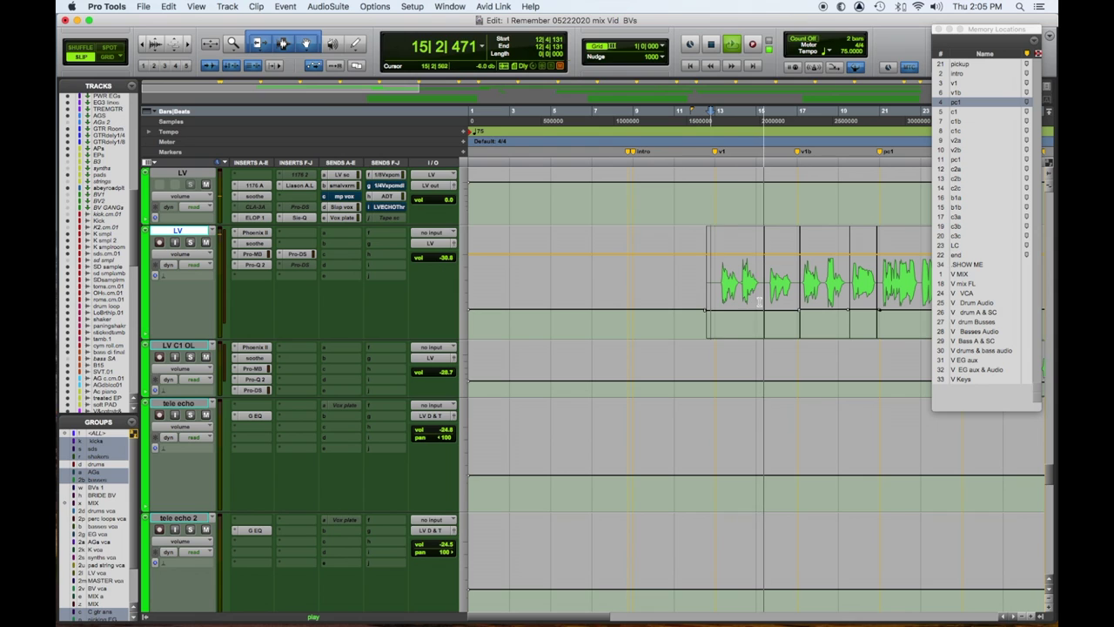
# Adjust the LV audio track's volume automation on the vocal phrases at bars 15 to 17 and 18 to 19
pyautogui.click(762, 310)
pyautogui.moveTo(741, 251); pyautogui.dragTo(784, 257)
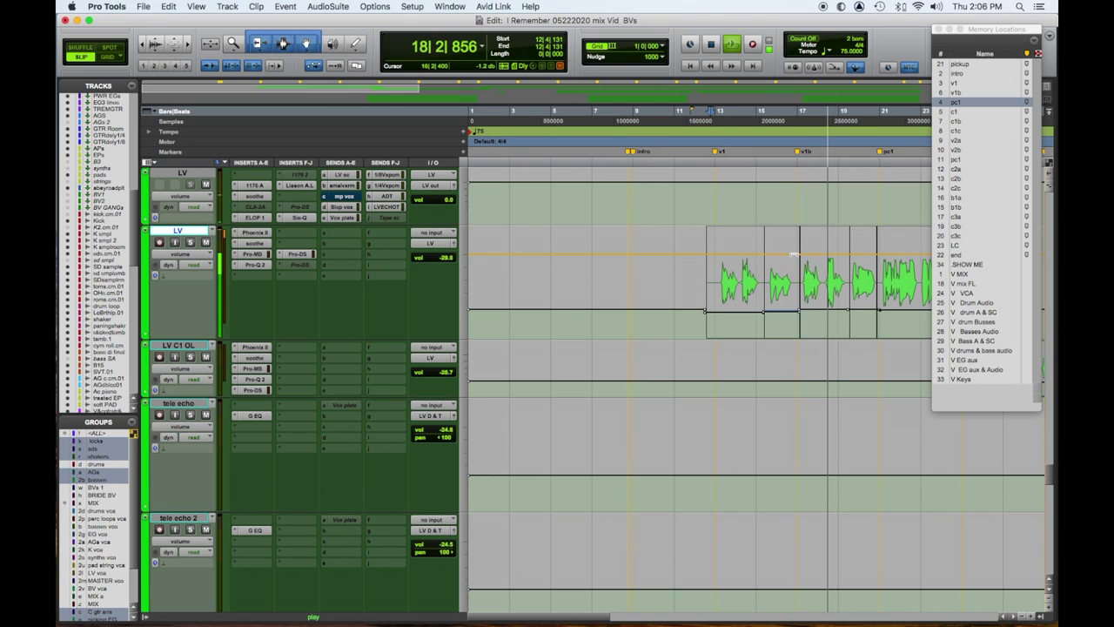
pyautogui.moveTo(825, 288); pyautogui.dragTo(849, 291)
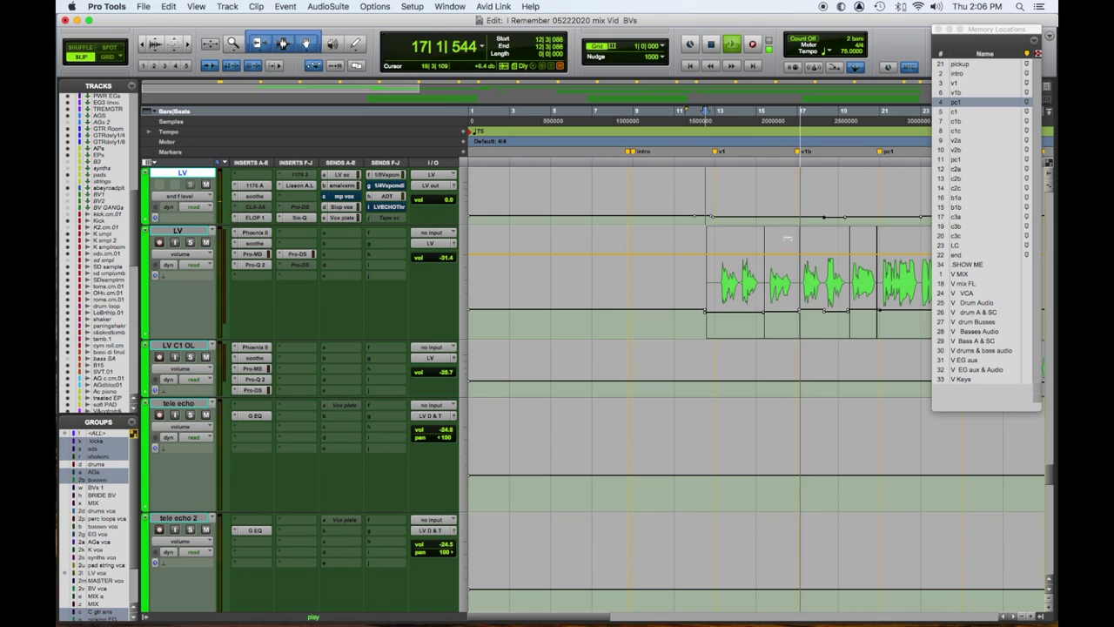
pyautogui.moveTo(783, 234); pyautogui.dragTo(737, 241)
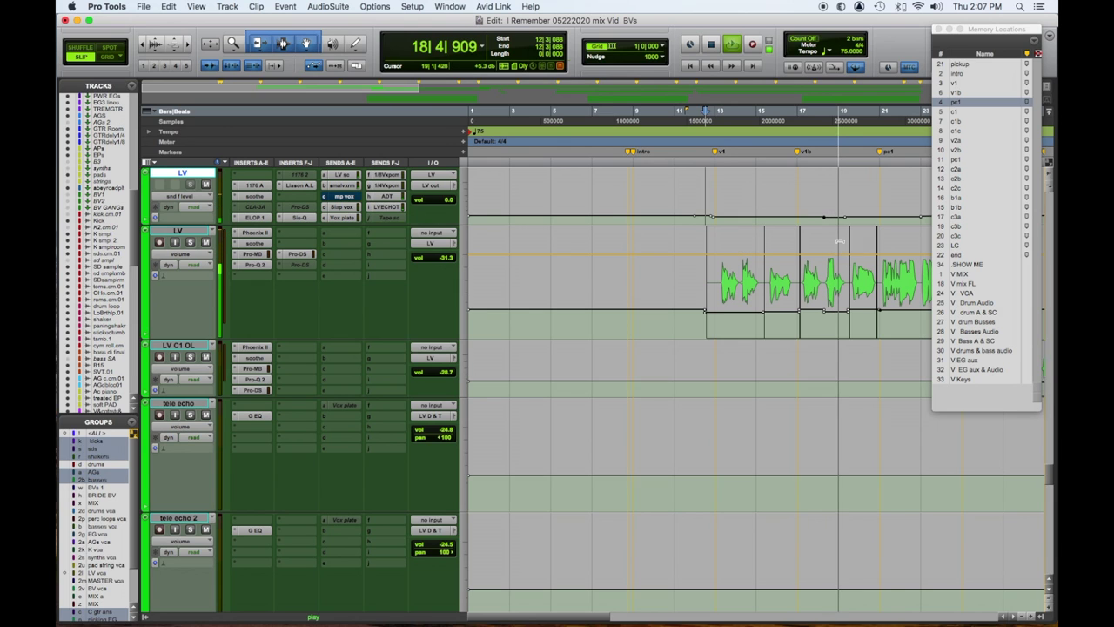
pyautogui.moveTo(835, 235); pyautogui.dragTo(812, 242)
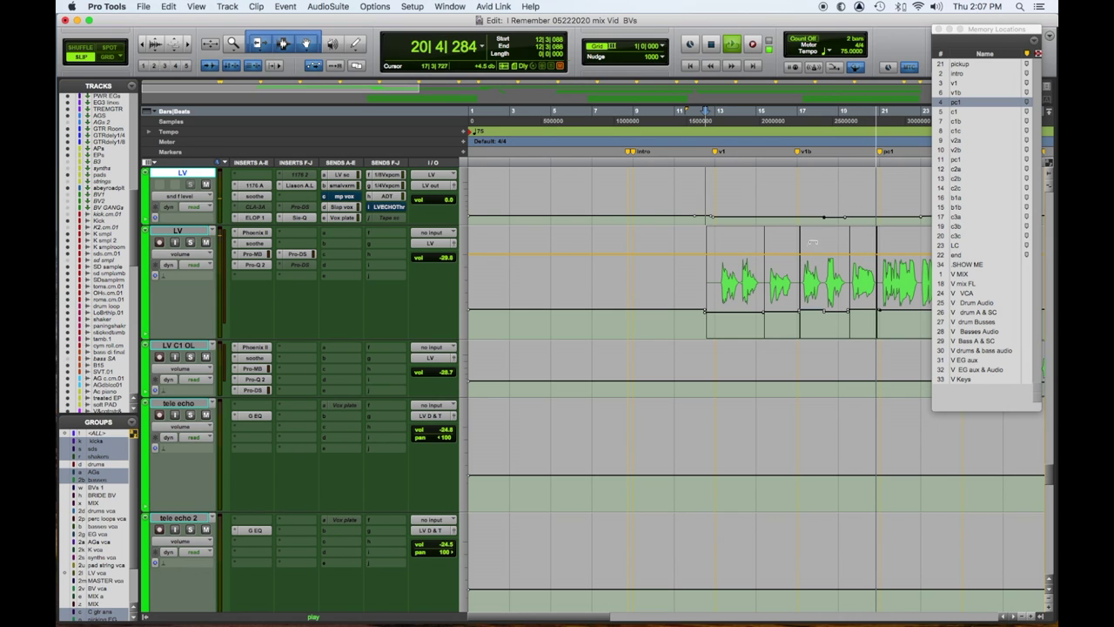
pyautogui.moveTo(833, 181); pyautogui.dragTo(833, 182)
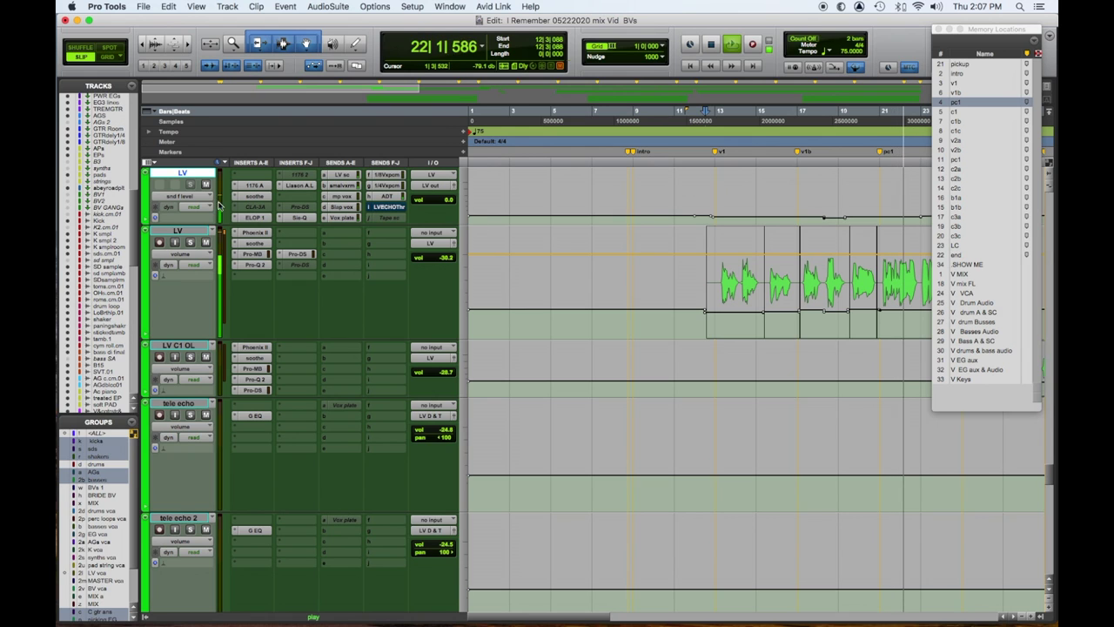
# Show the 1/8 Vox pcm delay send level as the LV aux track's automation view
pyautogui.click(183, 196)
pyautogui.moveTo(206, 198)
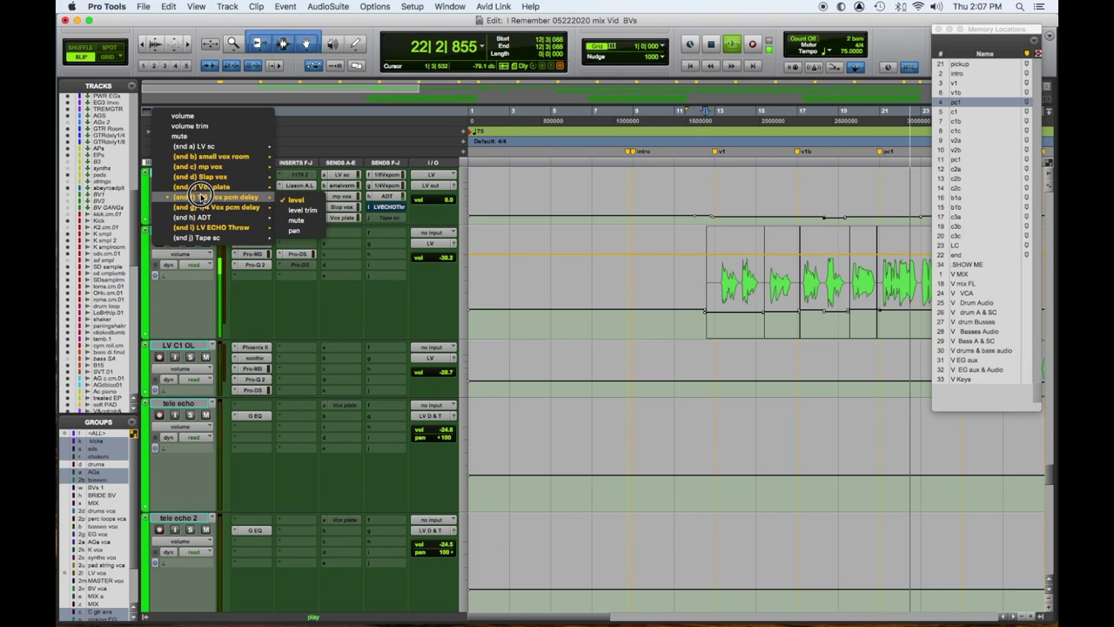
pyautogui.click(296, 201)
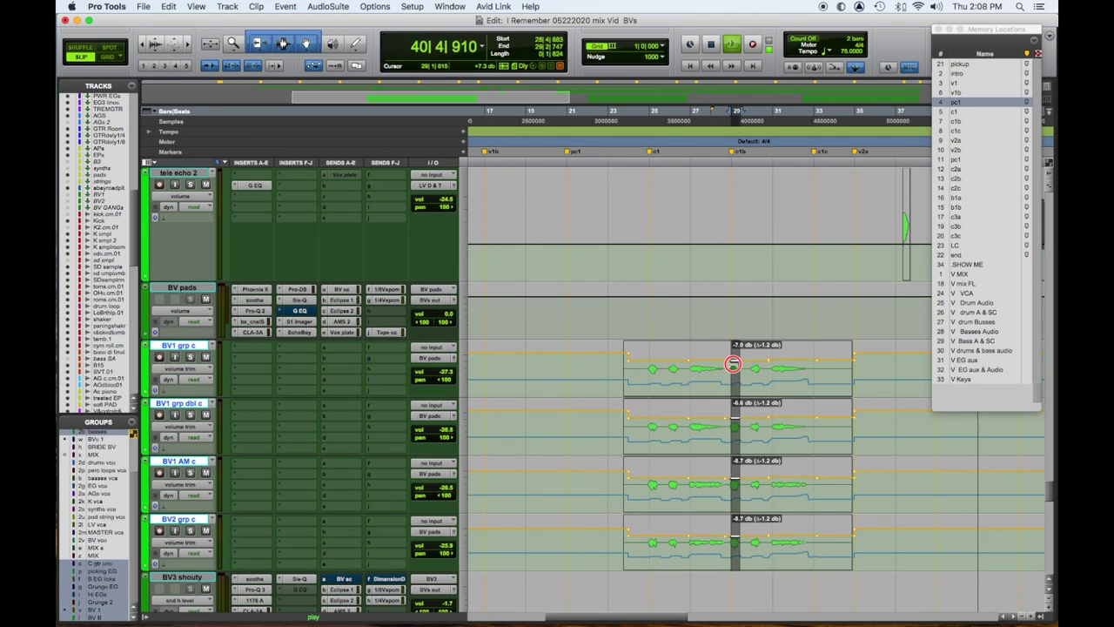
# Lower the grouped BV1 and BV2 tracks' volume trim by 1.2 dB near bar 29 and adjust the trim on the phrase near bar 25
pyautogui.moveTo(733, 364); pyautogui.dragTo(734, 364)
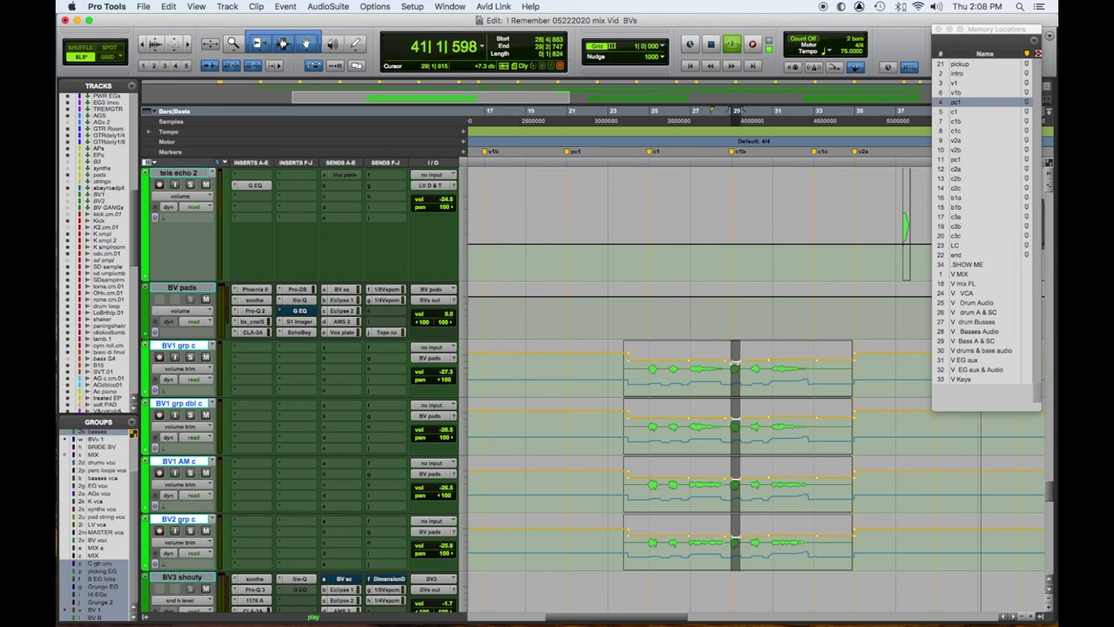
pyautogui.click(631, 375)
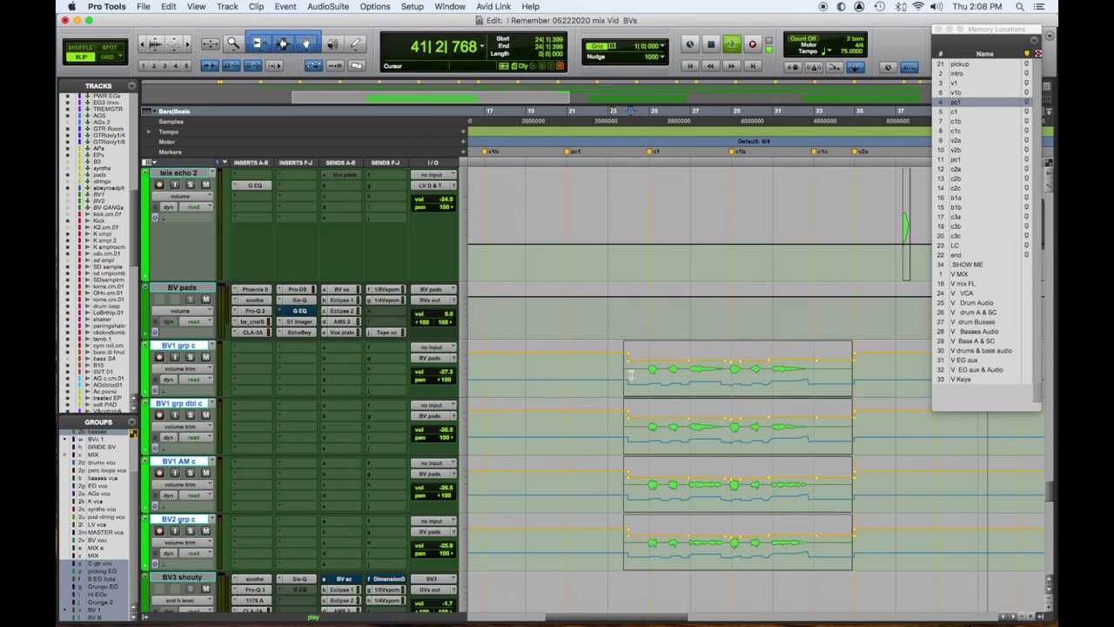
pyautogui.press('space')
pyautogui.press('space')
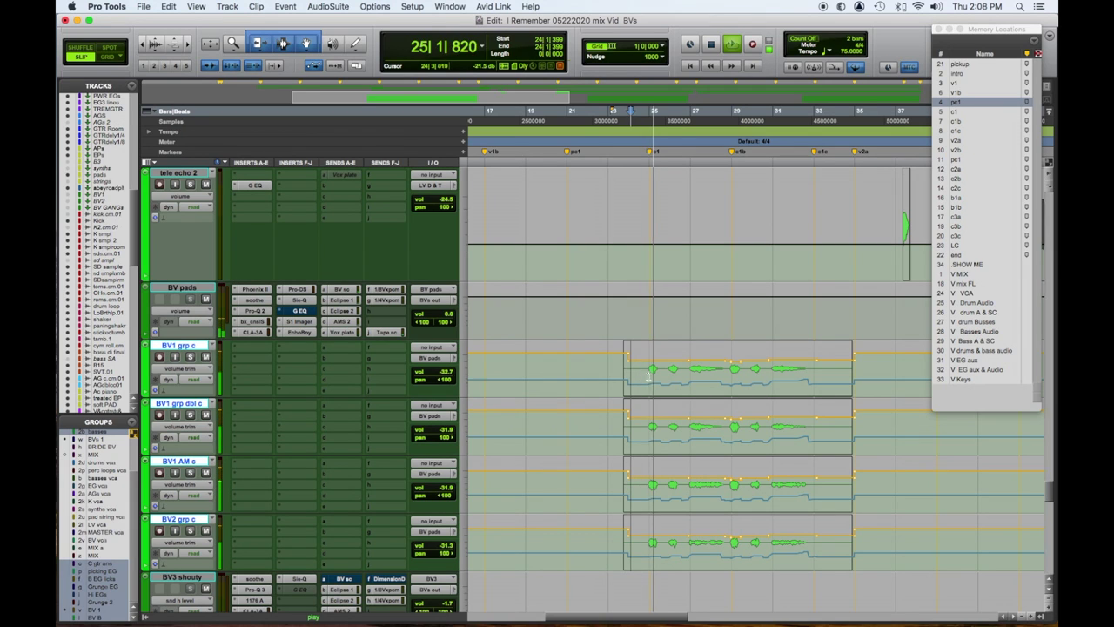
pyautogui.moveTo(647, 383); pyautogui.dragTo(660, 406)
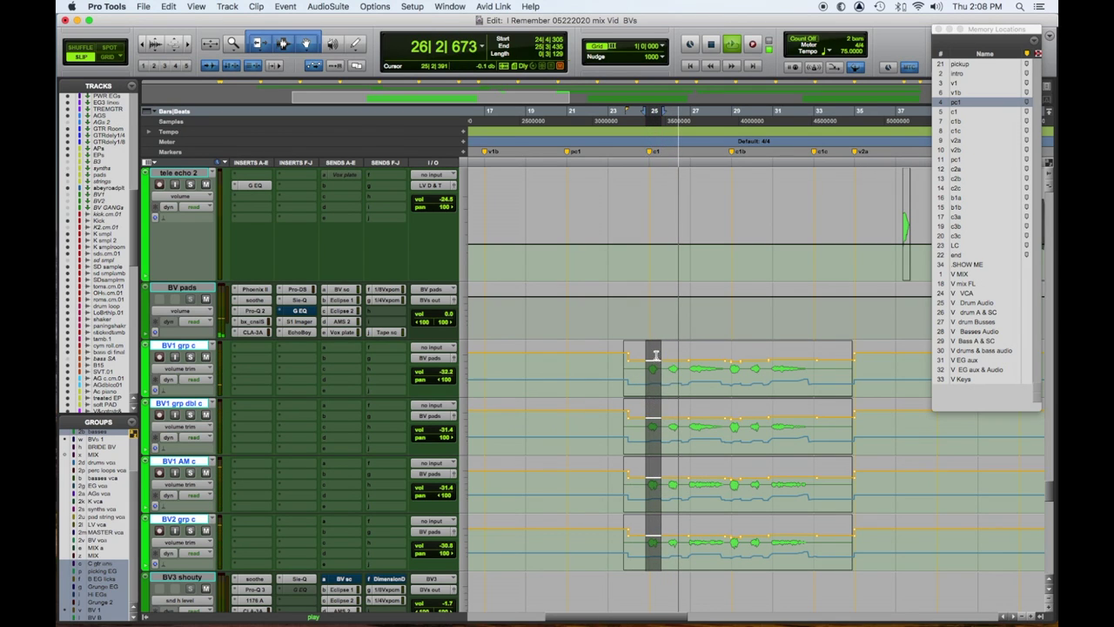
pyautogui.moveTo(657, 355); pyautogui.dragTo(654, 387)
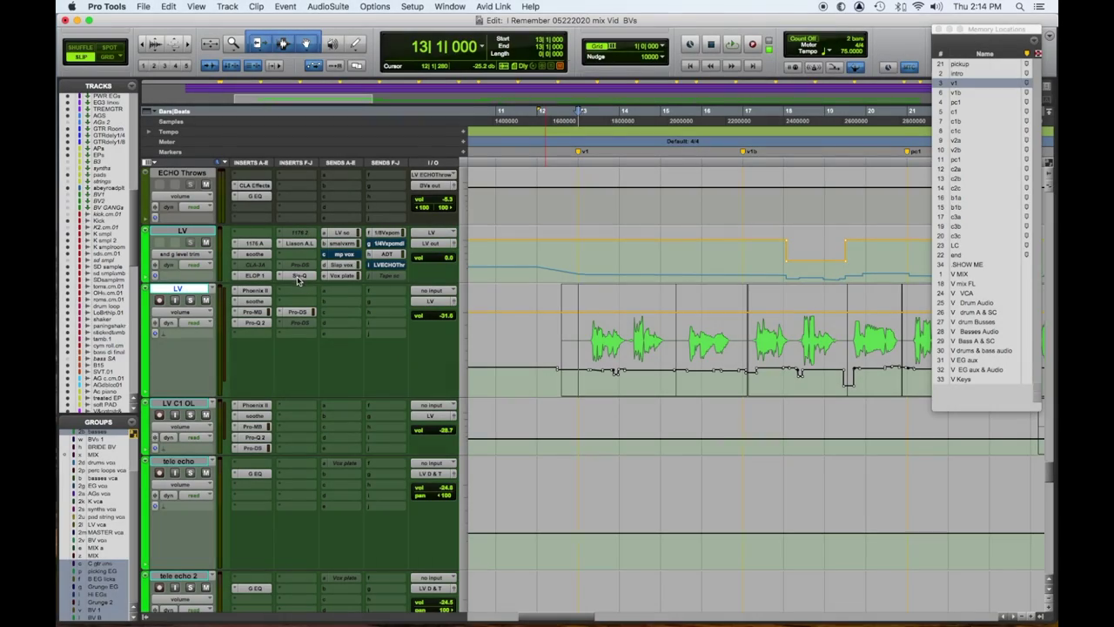
# Open the Sie-Q plug-in on the LV aux track and enable automation for its High Gain and Mid Gain
pyautogui.click(298, 275)
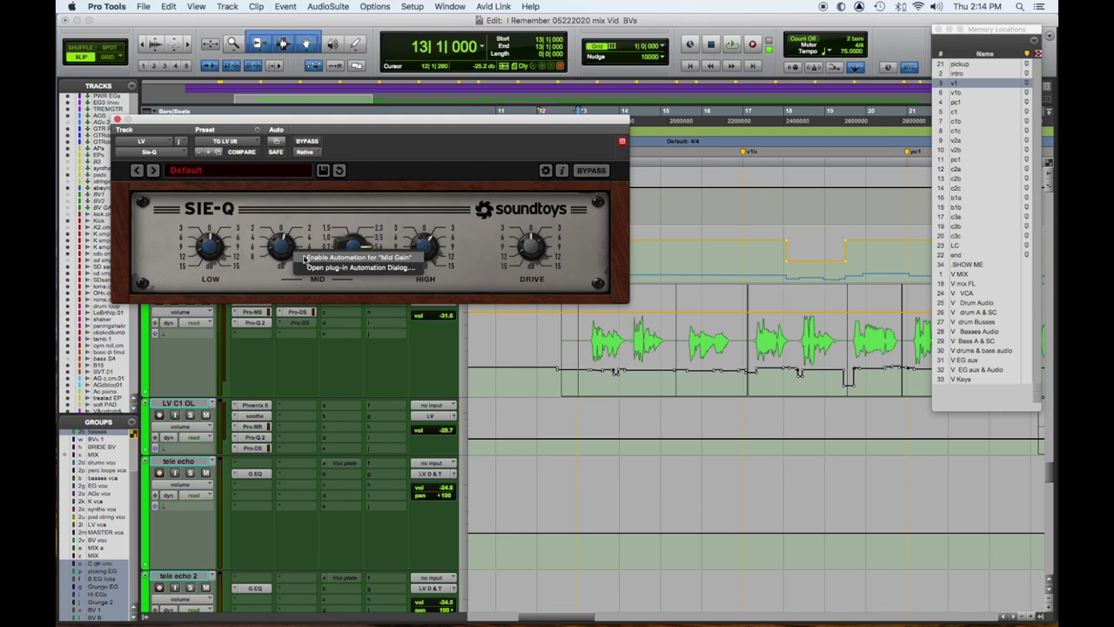
pyautogui.moveTo(343, 118); pyautogui.dragTo(442, 421)
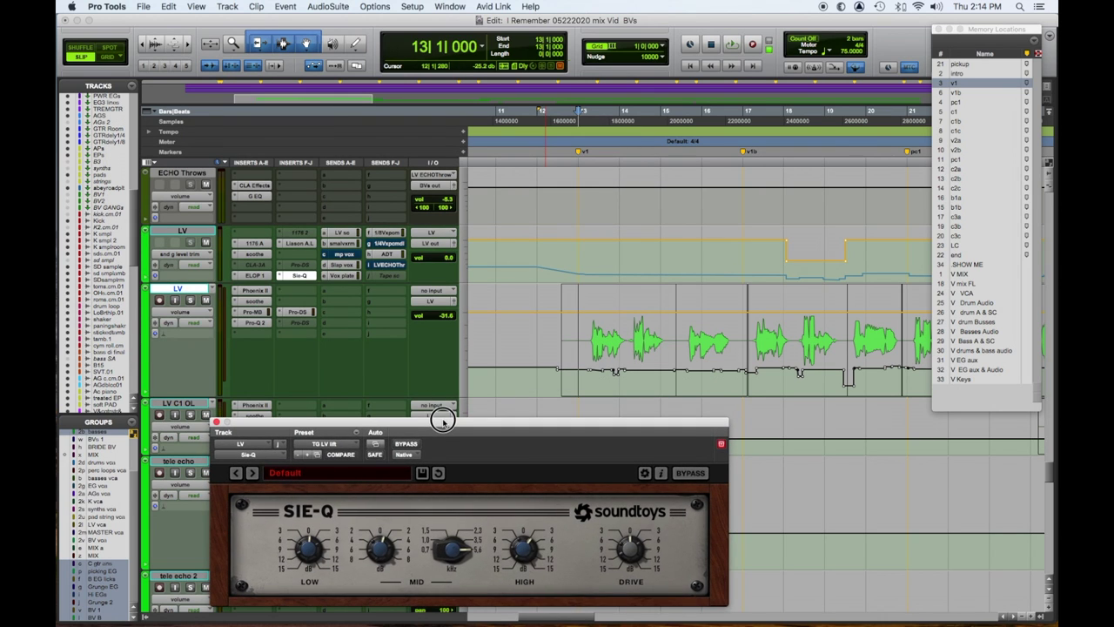
# Show the Sie-Q High Gain parameter as the LV aux track's automation view
pyautogui.click(197, 312)
pyautogui.click(198, 318)
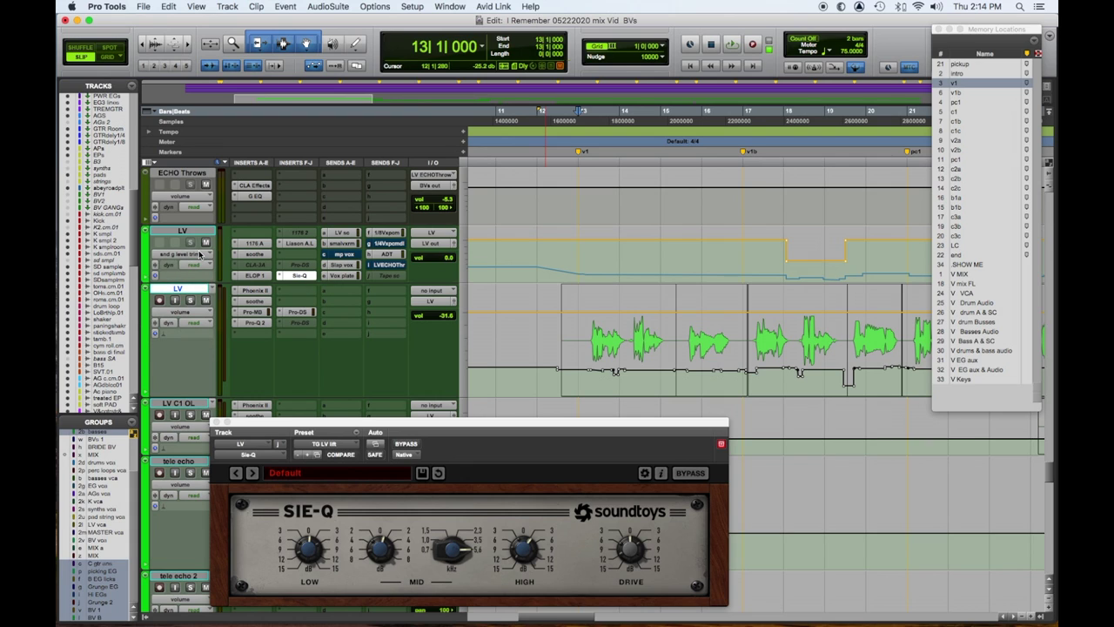
pyautogui.click(199, 252)
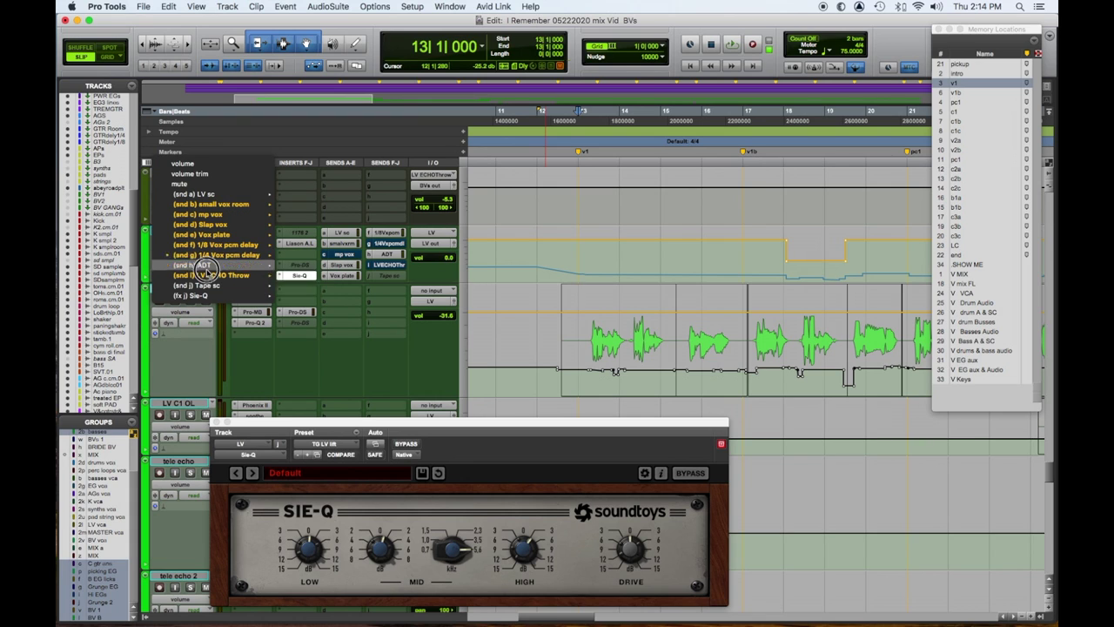
pyautogui.moveTo(207, 273)
pyautogui.moveTo(212, 298)
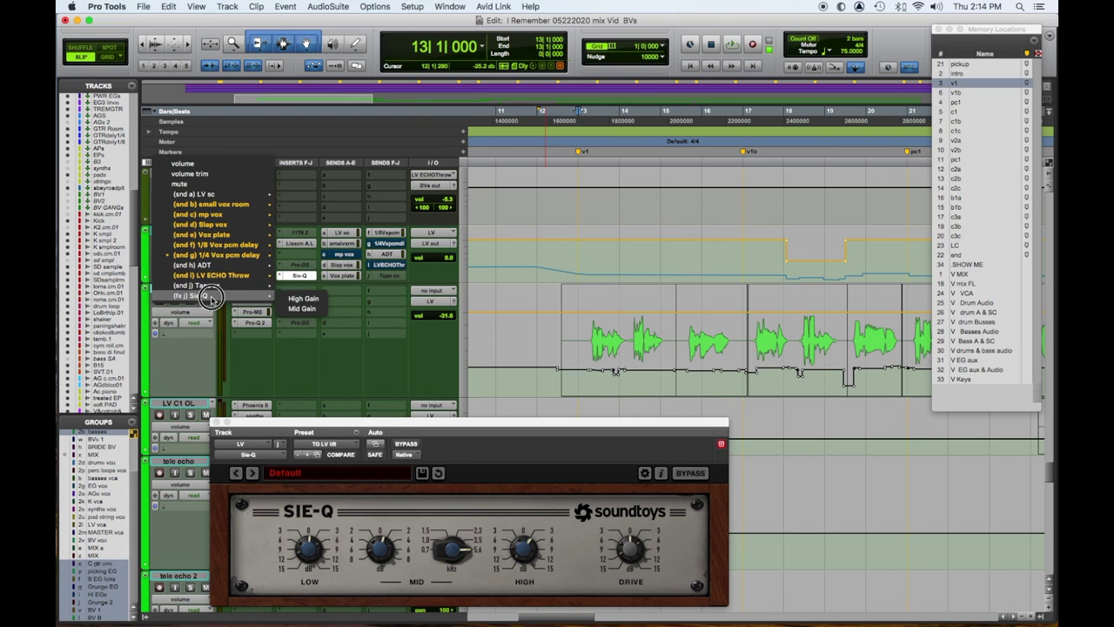
pyautogui.click(293, 297)
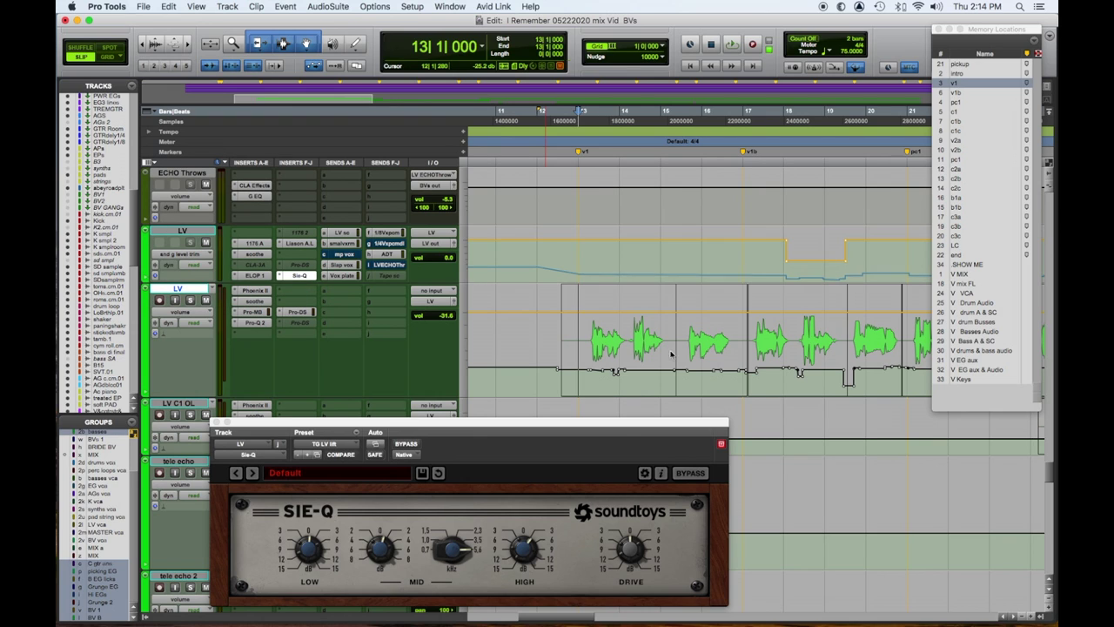
# Automate the Sie-Q High Gain to about 4.5 dB and adjust its Mid Gain between bars 13 and 18, playing back from bar 12
pyautogui.moveTo(581, 261); pyautogui.dragTo(790, 271)
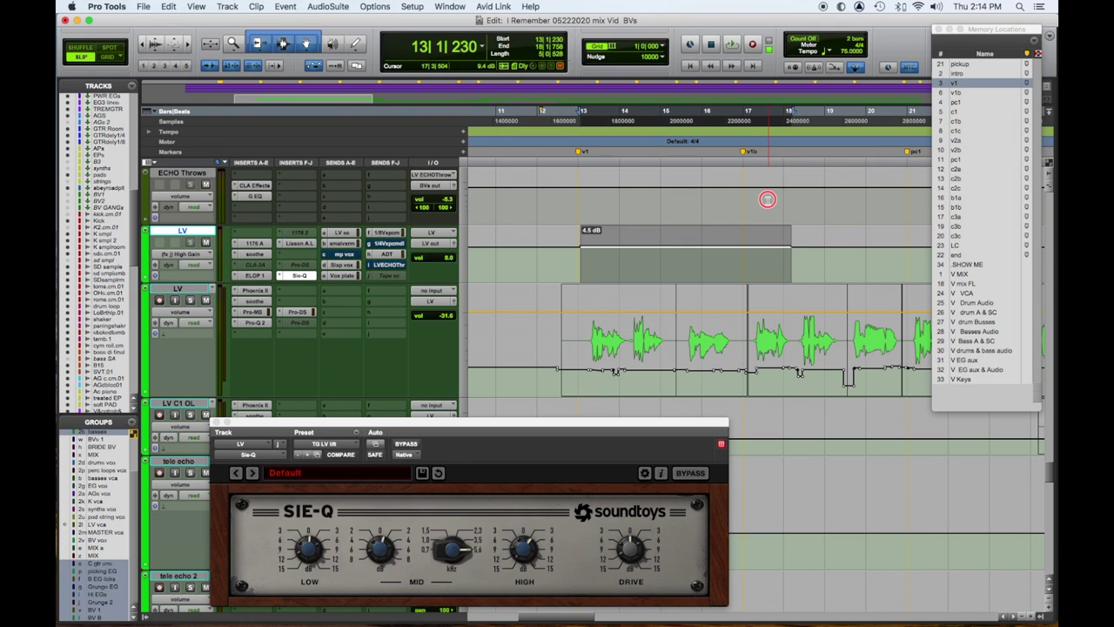
pyautogui.click(562, 259)
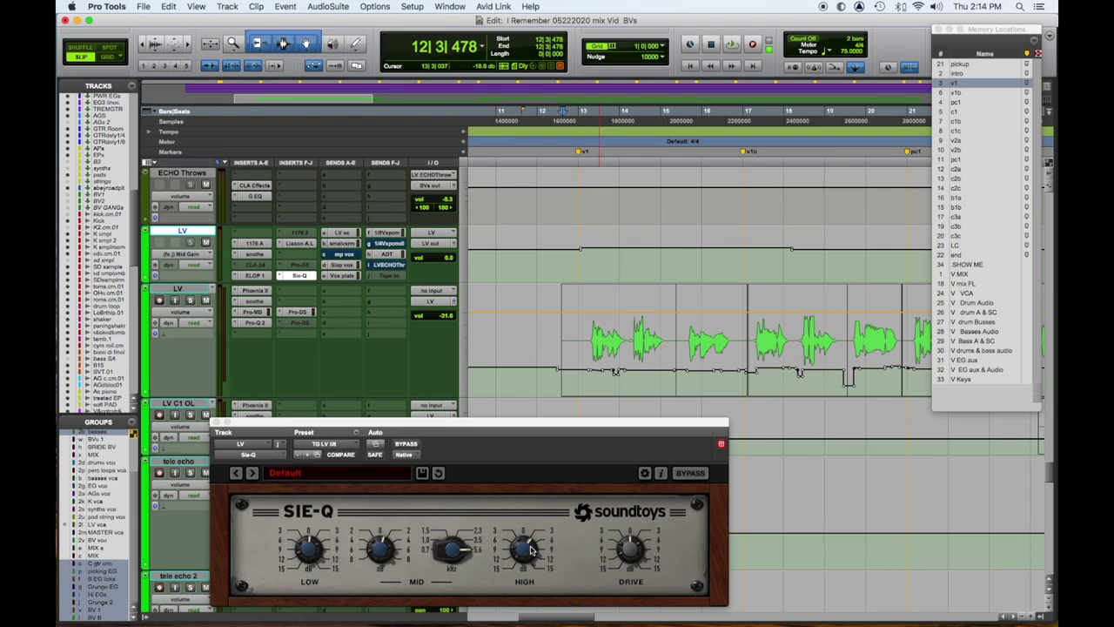
pyautogui.press('space')
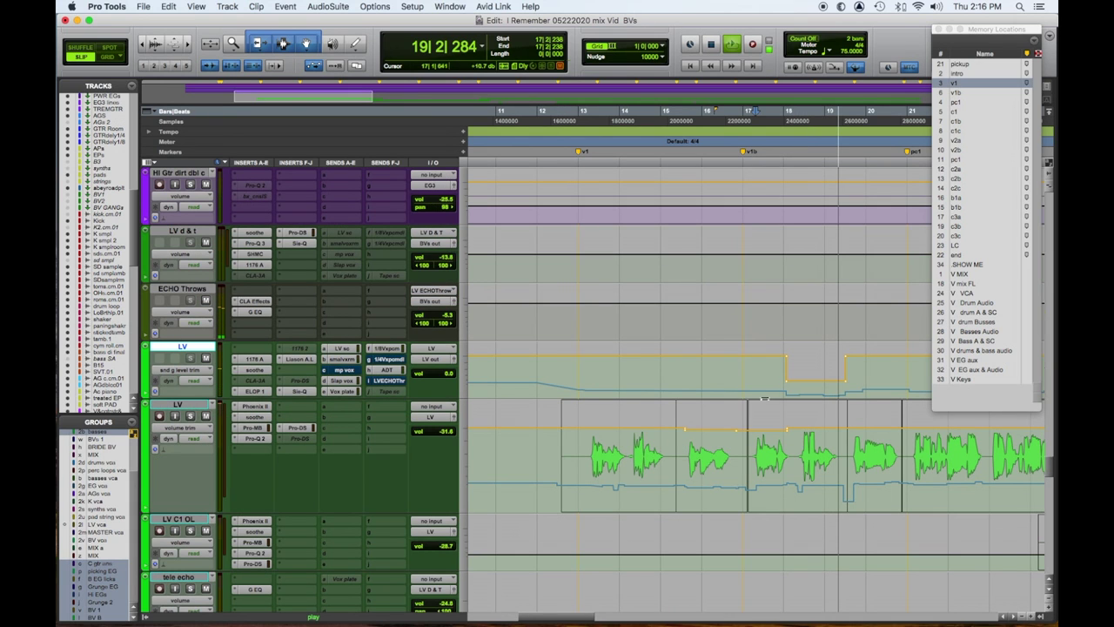
# Select bars 17 to 19 on the LV aux's delay send automation and inspect the EffectRack plug-in on the 1/4 Vox pcm delay track
pyautogui.moveTo(750, 380); pyautogui.dragTo(852, 384)
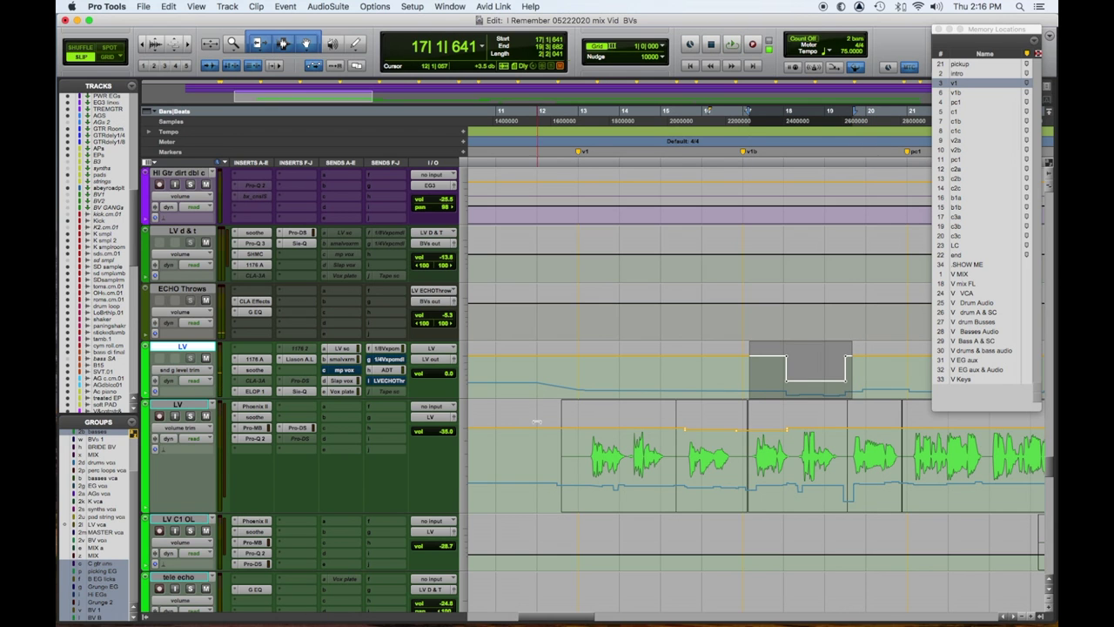
pyautogui.scroll(-15, 537, 422)
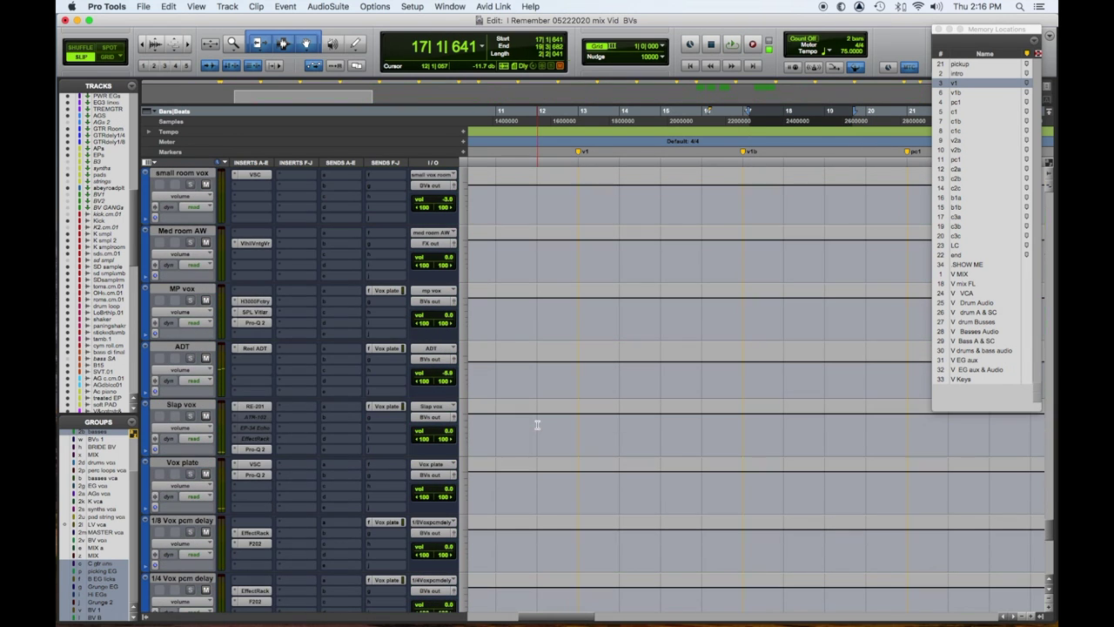
pyautogui.click(254, 591)
pyautogui.click(254, 78)
pyautogui.click(397, 322)
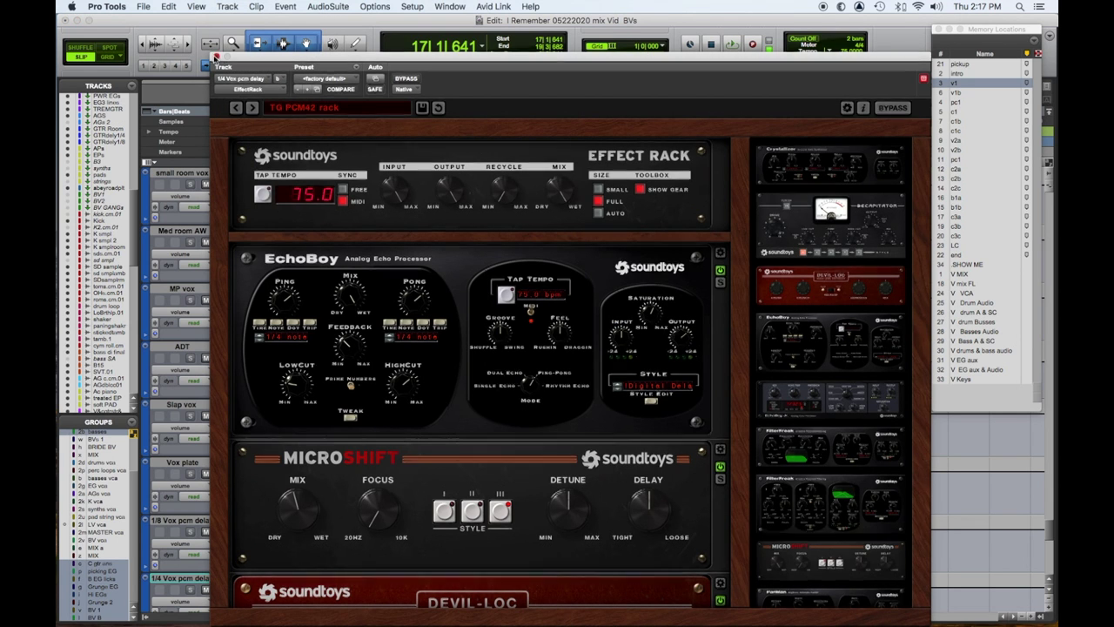
pyautogui.click(216, 57)
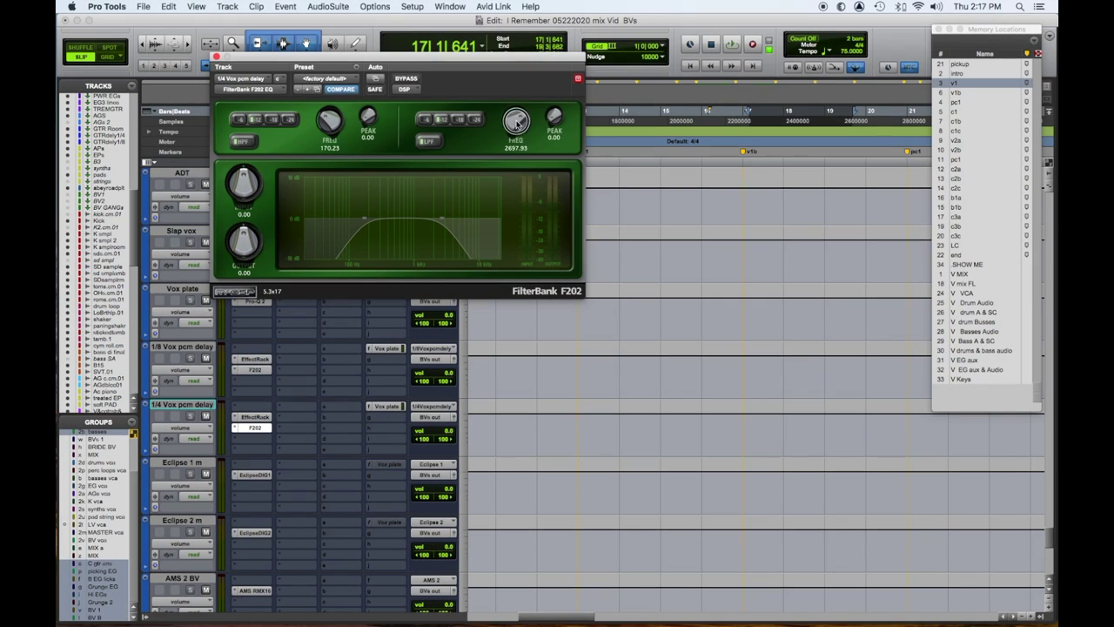
# Enable automation for the LPF Freq of the F202 filter on the 1/4 Vox pcm delay track
pyautogui.rightClick(525, 125)
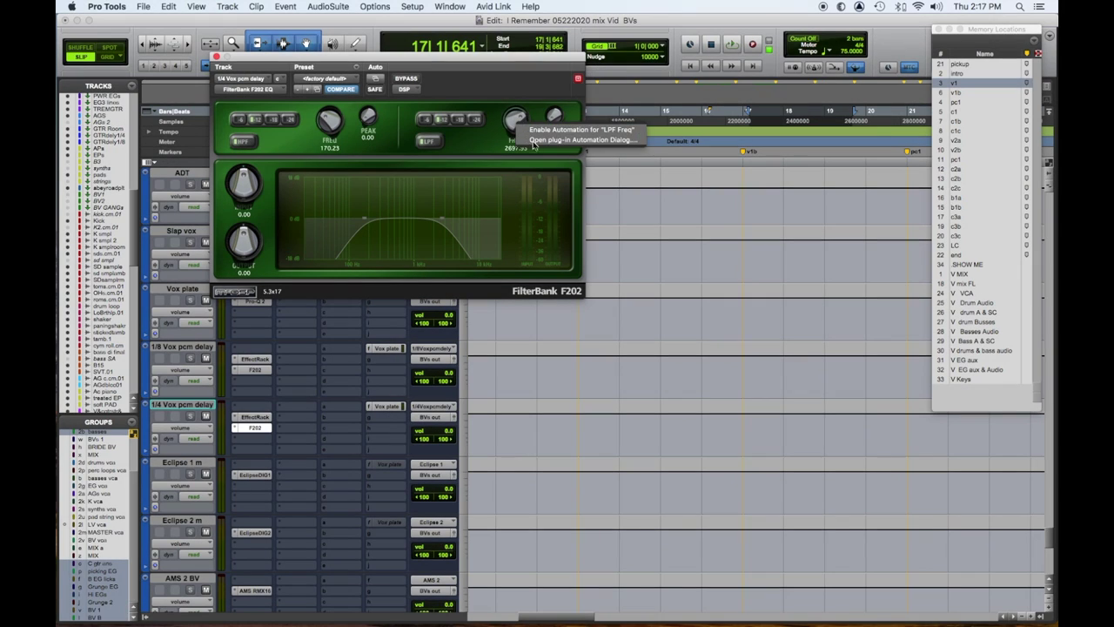
pyautogui.click(536, 133)
pyautogui.moveTo(512, 62); pyautogui.dragTo(670, 90)
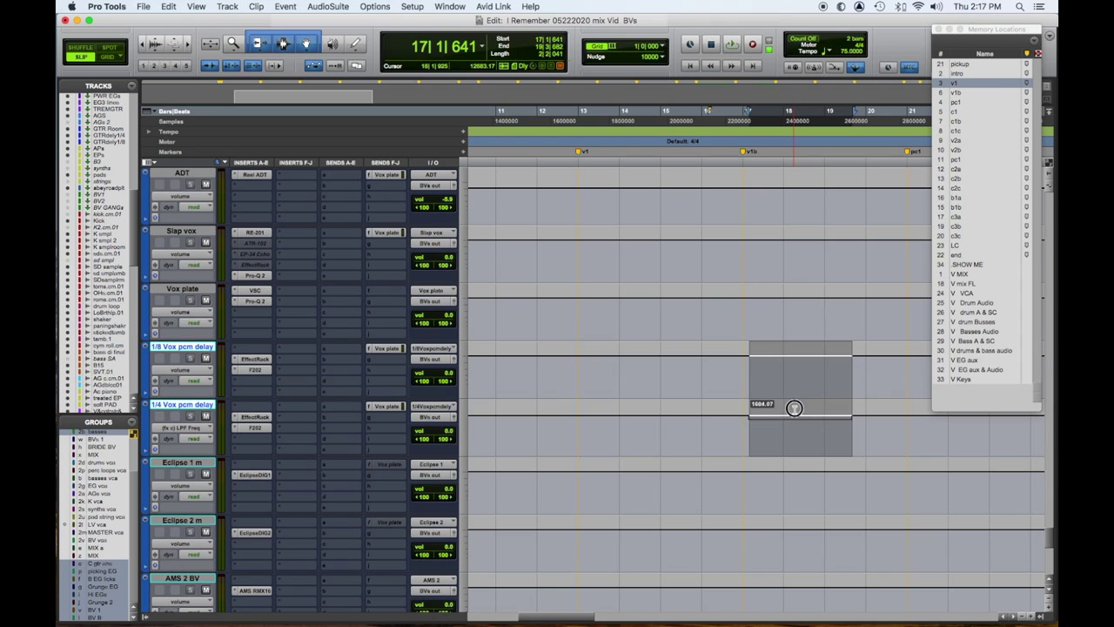
# Lower the 1/4 delay's LPF Freq automation to about 1.7 kHz over bars 17 to 19 and play it back with the F202 open
pyautogui.click(727, 438)
pyautogui.press('space')
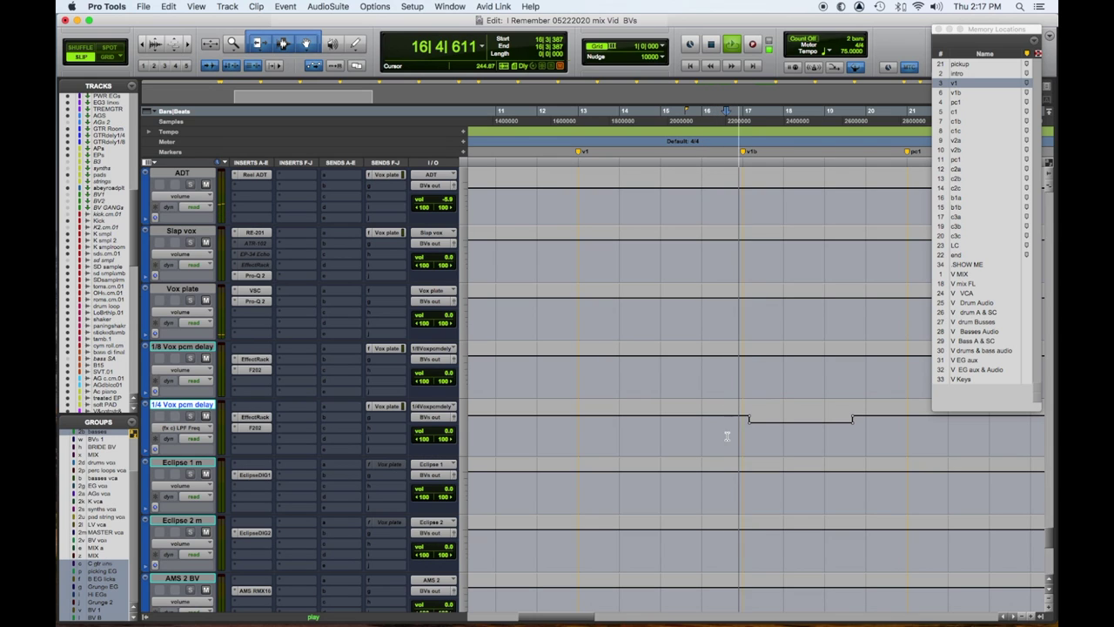
pyautogui.click(261, 429)
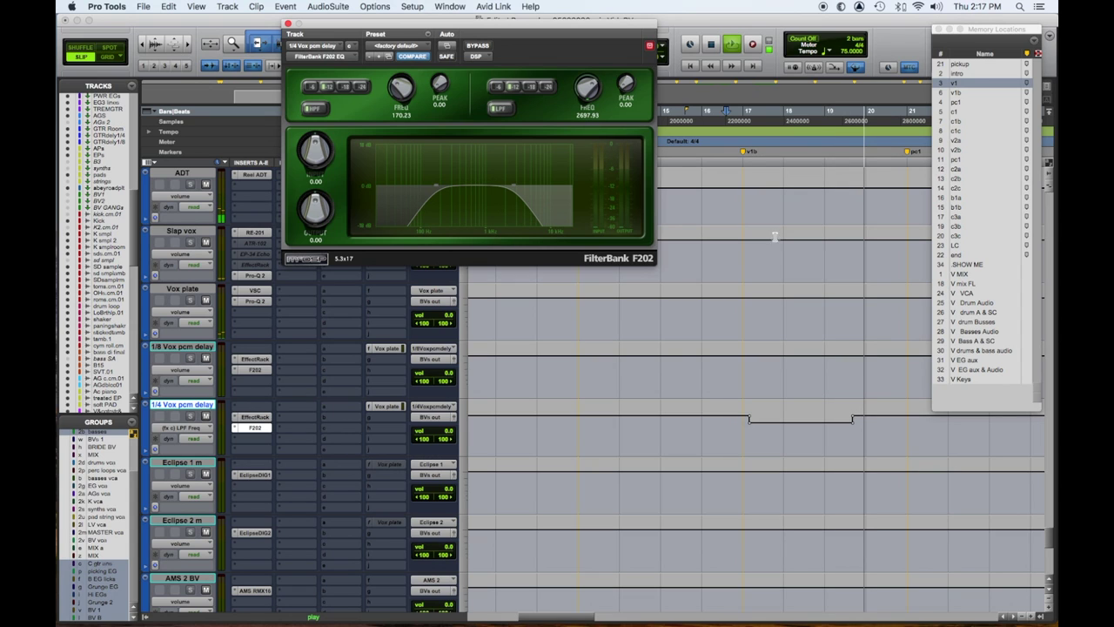
# Deepen the LPF Freq dip on the 1/4 Vox pcm delay, extend its end past bar 20, and play back from before bar 16
pyautogui.moveTo(825, 408); pyautogui.dragTo(867, 427)
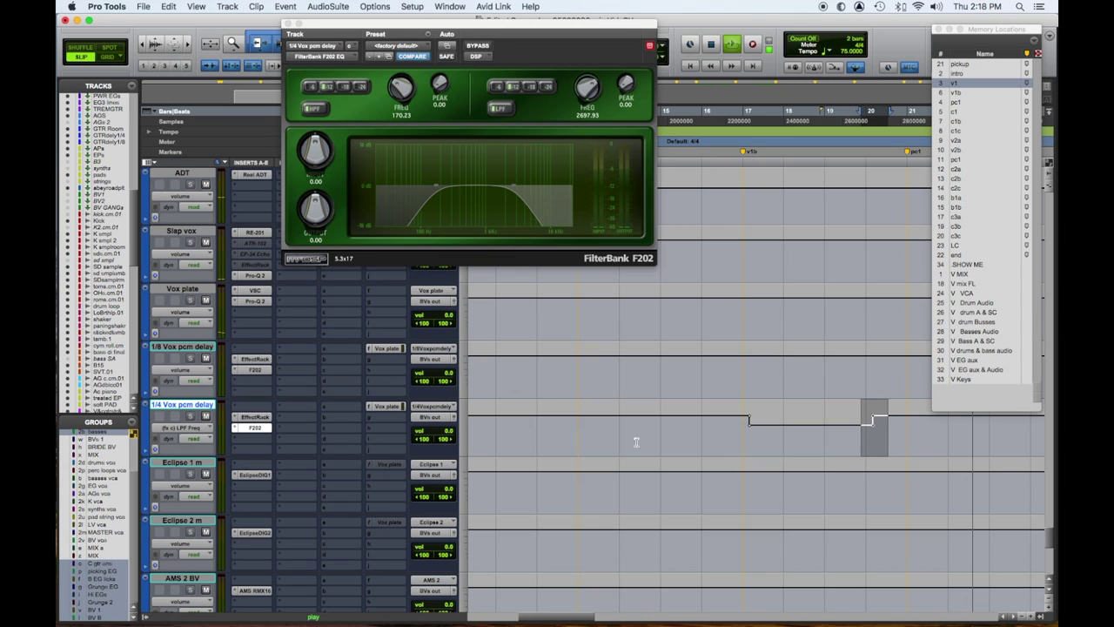
pyautogui.click(699, 433)
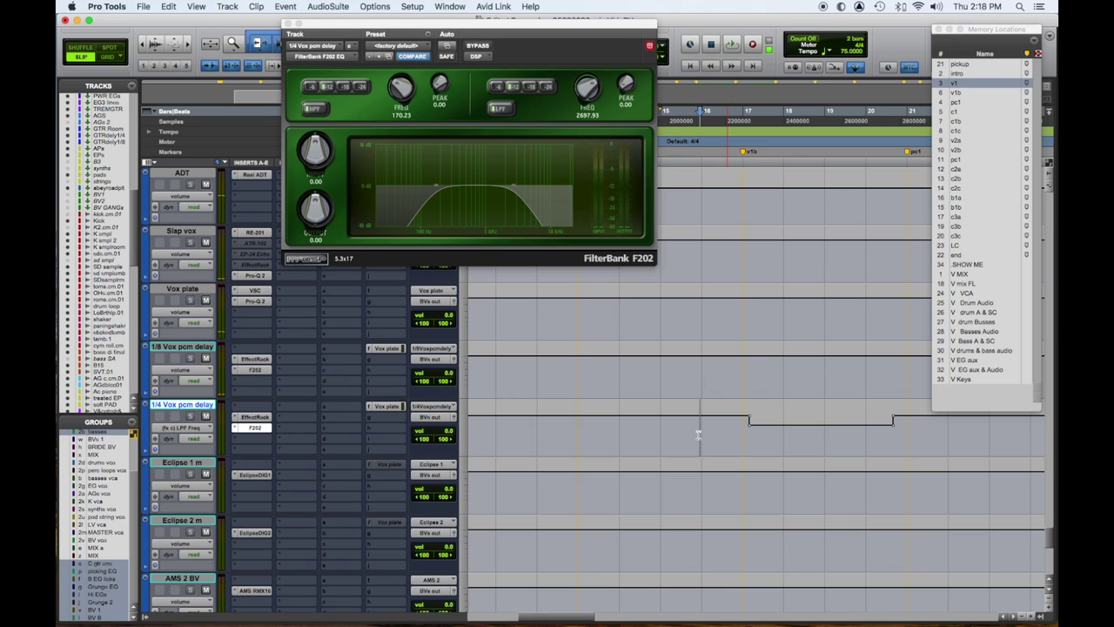
pyautogui.press('space')
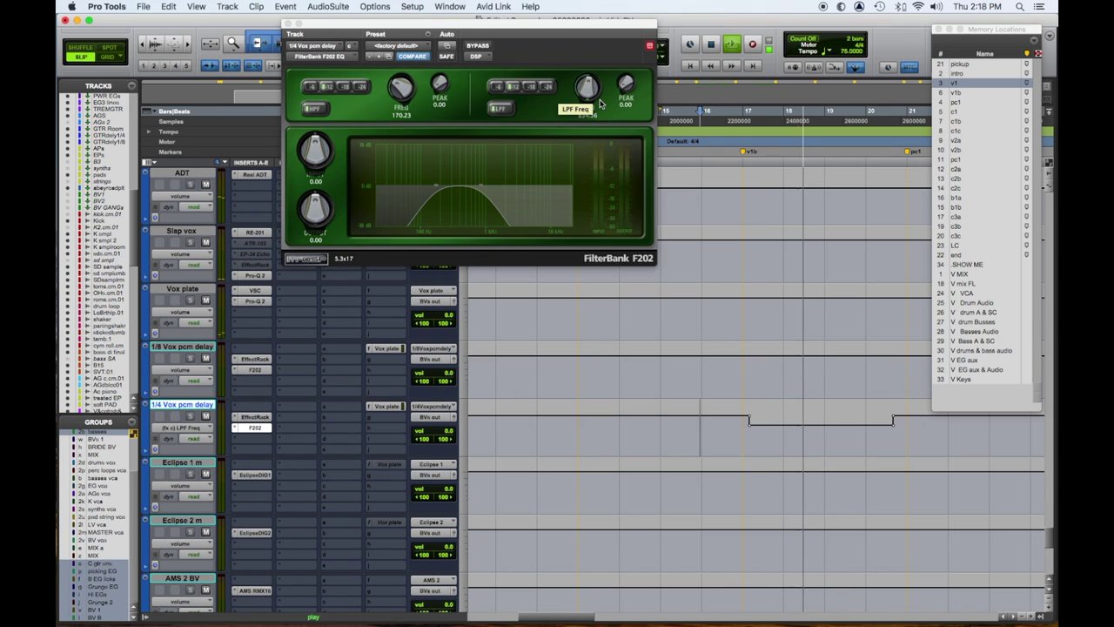
# Widen the LPF Freq dip to span from just before bar 17 to about bar 22, and move the untargeted F202 window clear of the lane
pyautogui.click(648, 47)
pyautogui.moveTo(614, 27); pyautogui.dragTo(646, 400)
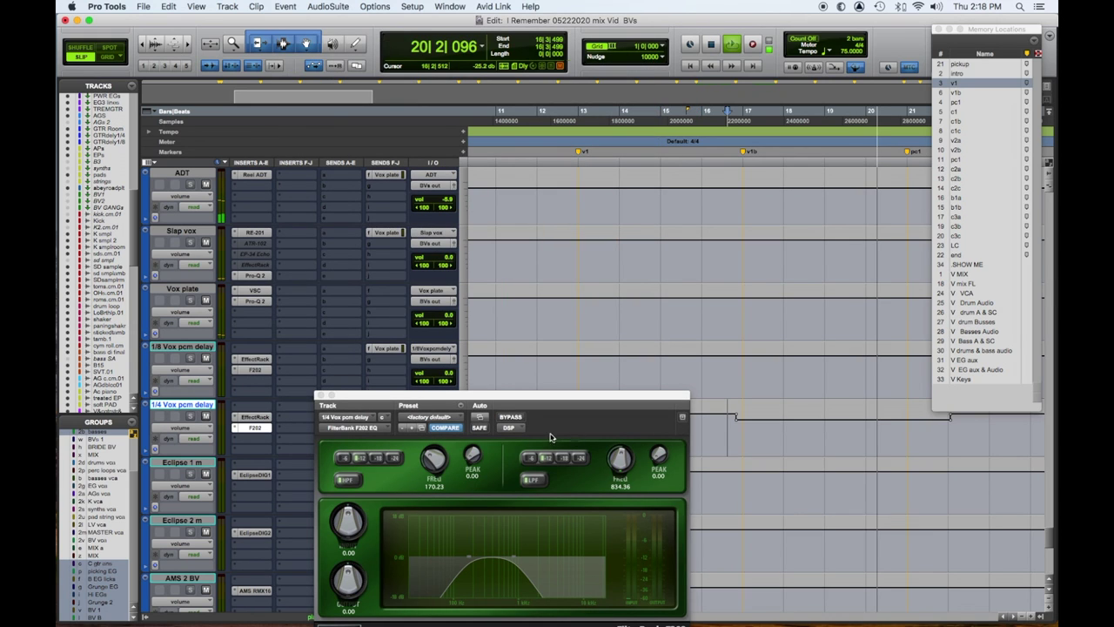
pyautogui.press('space')
pyautogui.moveTo(548, 402); pyautogui.dragTo(560, 490)
# Browse the automation parameters available on the 1/4 Vox pcm delay track, including the Vox plate send and the FilterBank F202 EQ
pyautogui.click(200, 429)
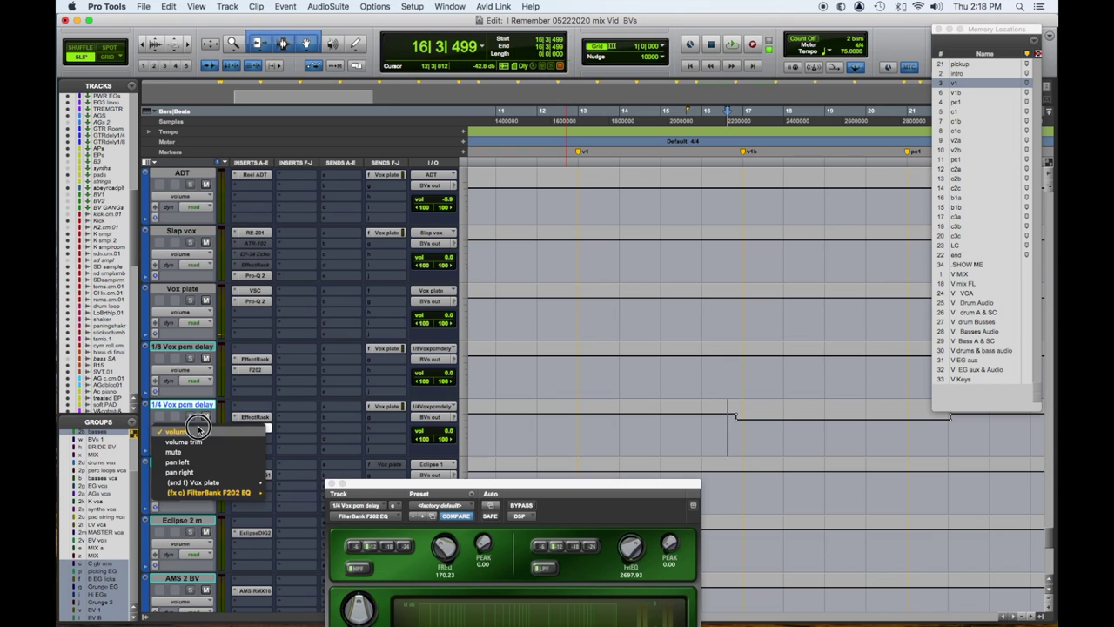
pyautogui.moveTo(259, 486)
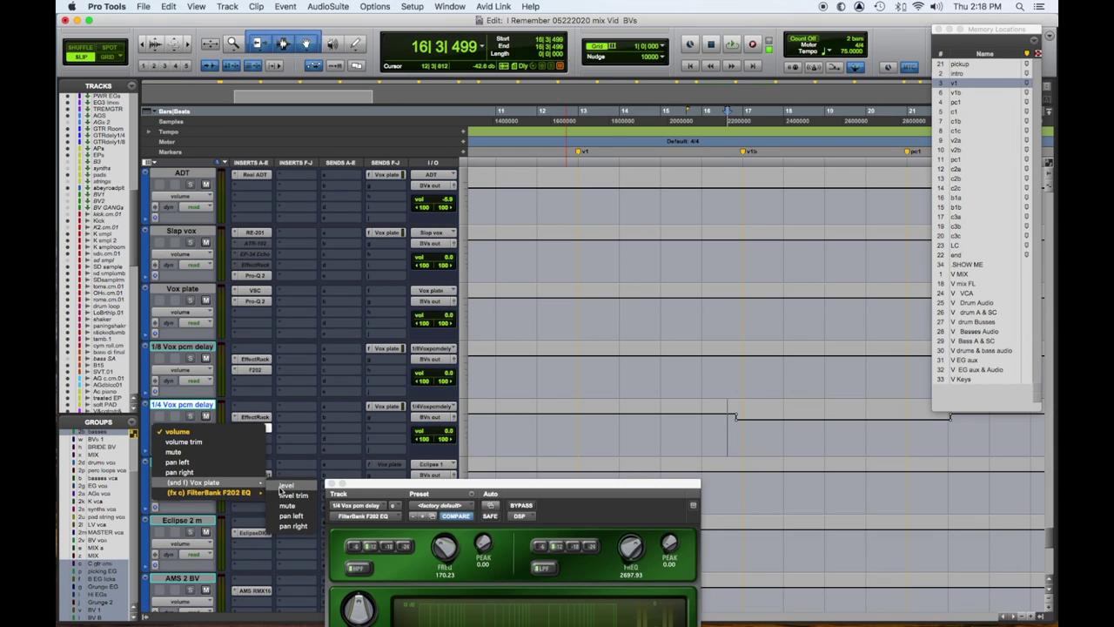
pyautogui.click(801, 409)
pyautogui.press('ctrl+super+Right')
pyautogui.moveTo(720, 435); pyautogui.dragTo(897, 401)
pyautogui.click(686, 428)
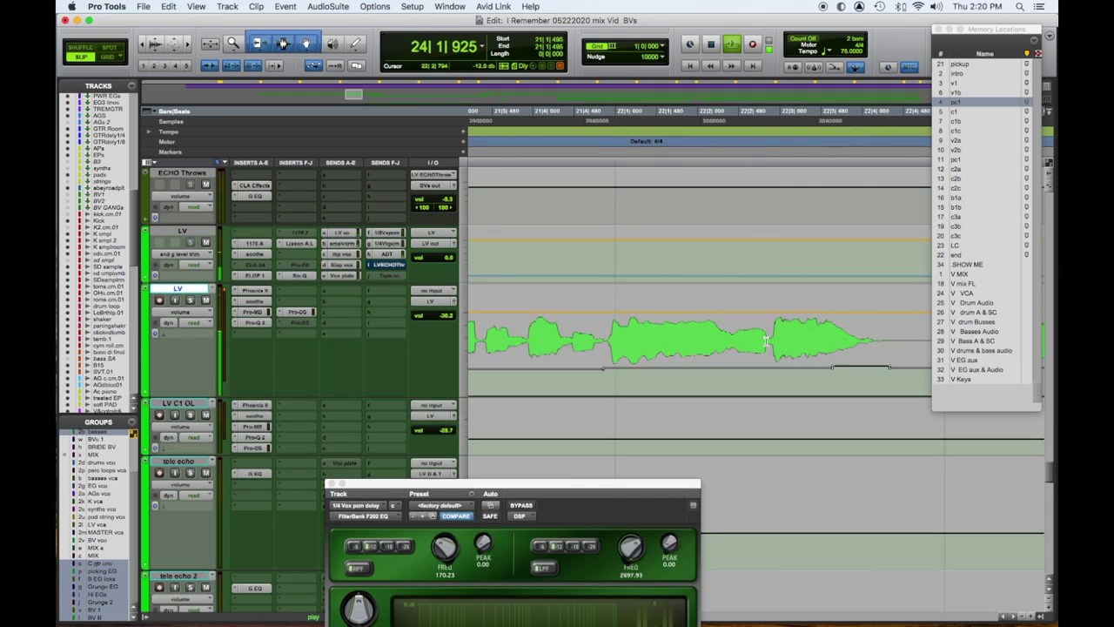
# Play back the lead vocal into the chorus and raise LV's volume over the phrase ending just before bar 25
pyautogui.scroll(2, 766, 342)
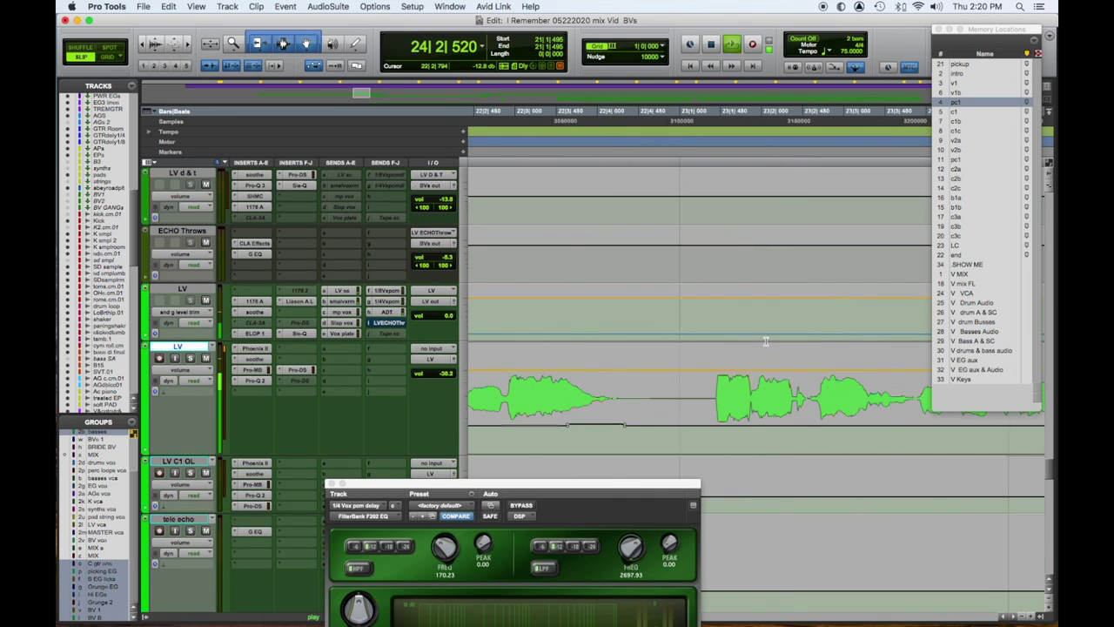
pyautogui.scroll(3, 766, 341)
pyautogui.hscroll(-2, 766, 341)
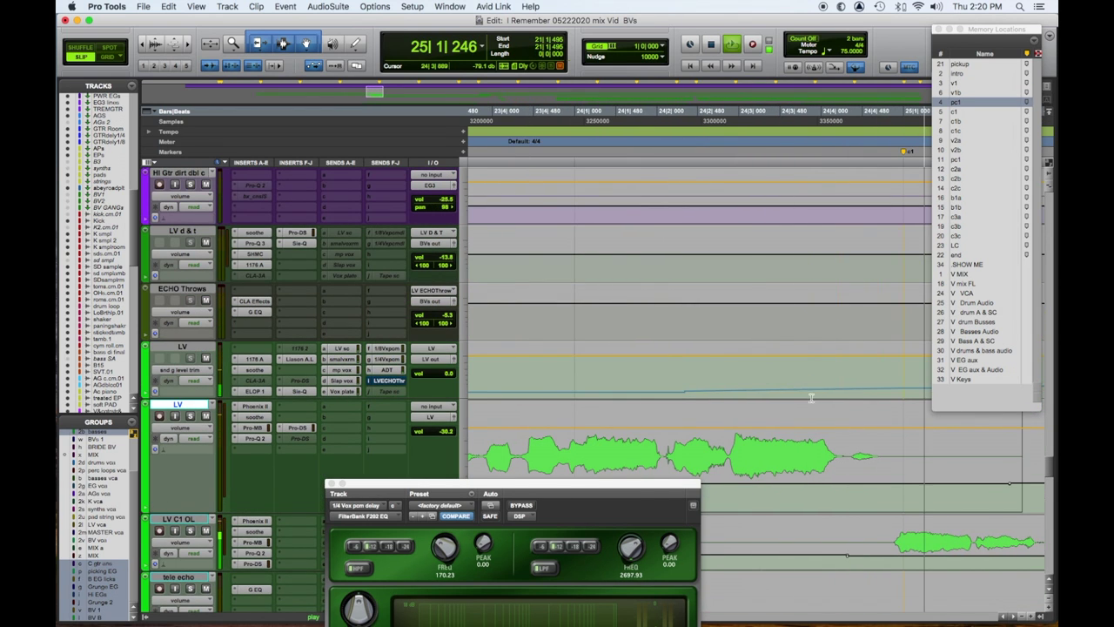
pyautogui.press('space')
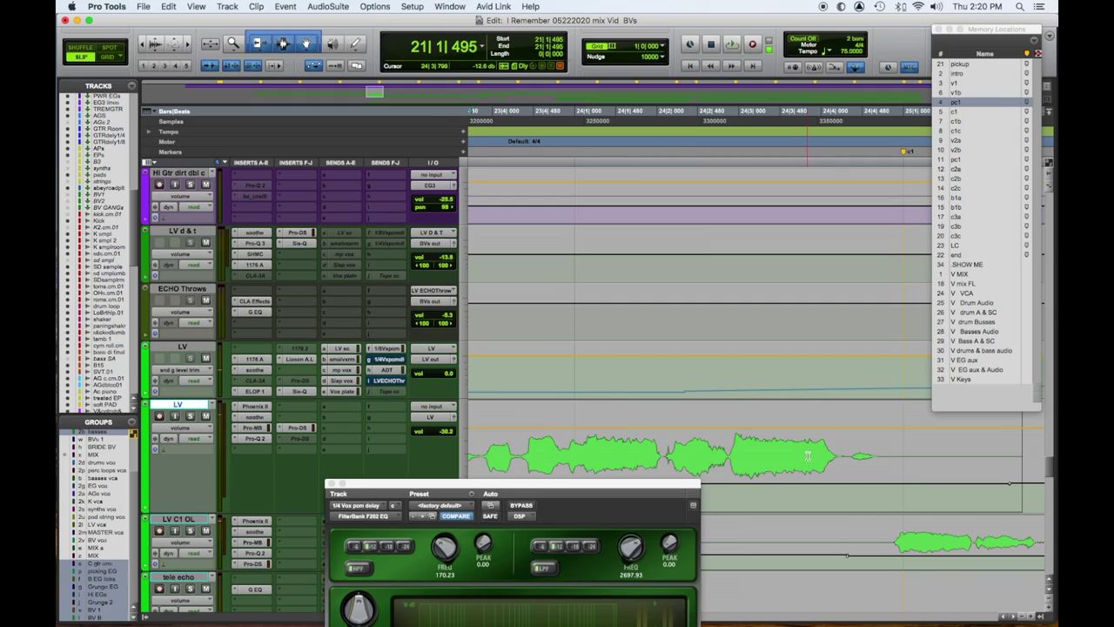
pyautogui.moveTo(807, 453); pyautogui.dragTo(913, 455)
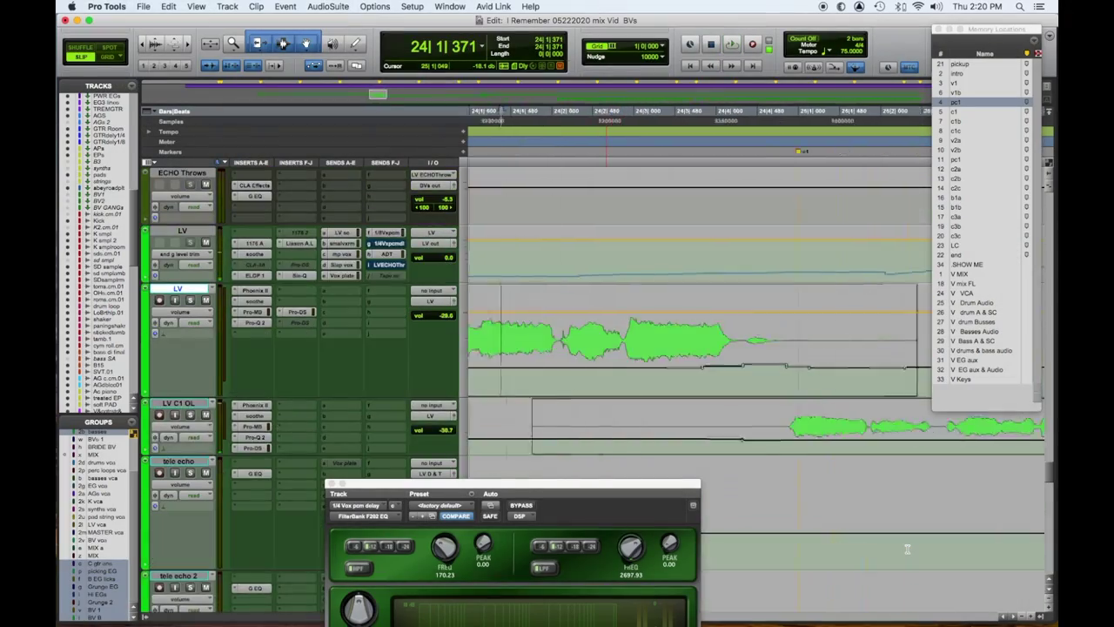
# Play back the pre-chorus from the pc1 marker to audition the lead vocal's volume rides
pyautogui.click(972, 100)
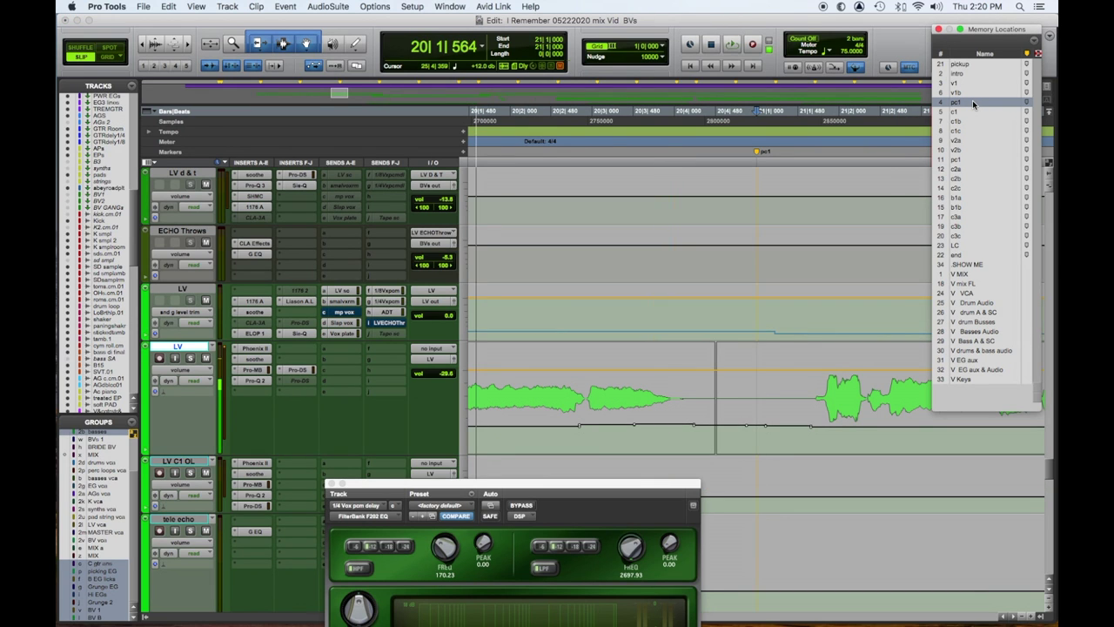
pyautogui.press('r')
pyautogui.press('r')
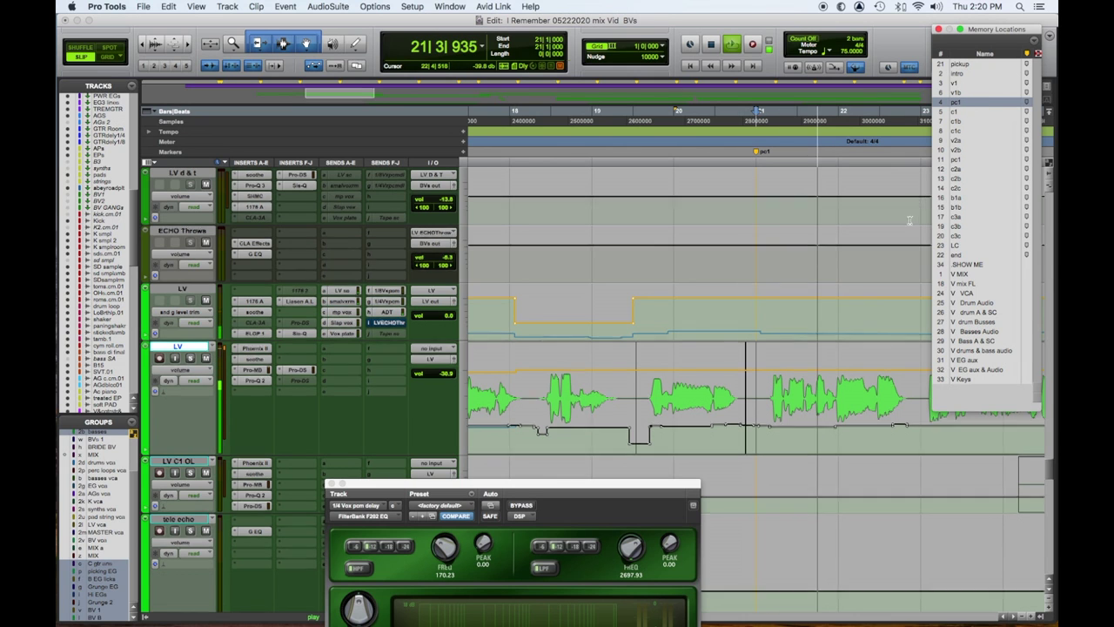
pyautogui.hscroll(10, 910, 218)
pyautogui.scroll(-2, 889, 248)
pyautogui.press('space')
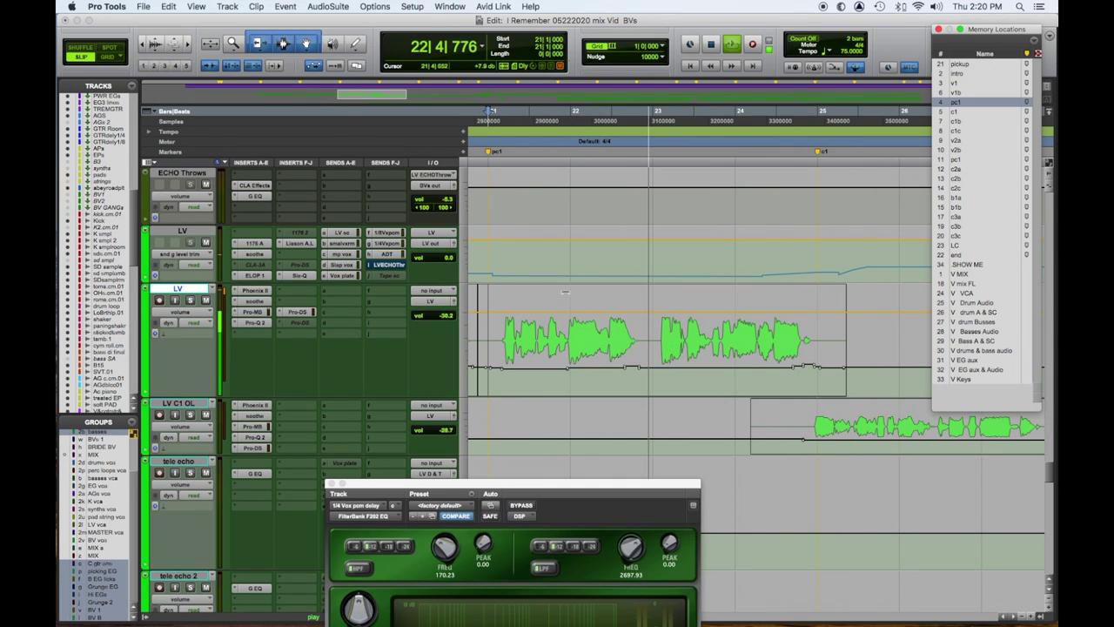
# Show LV's volume trim automation and select the phrase from about bar 23 beat 3 to the start of bar 25
pyautogui.click(607, 368)
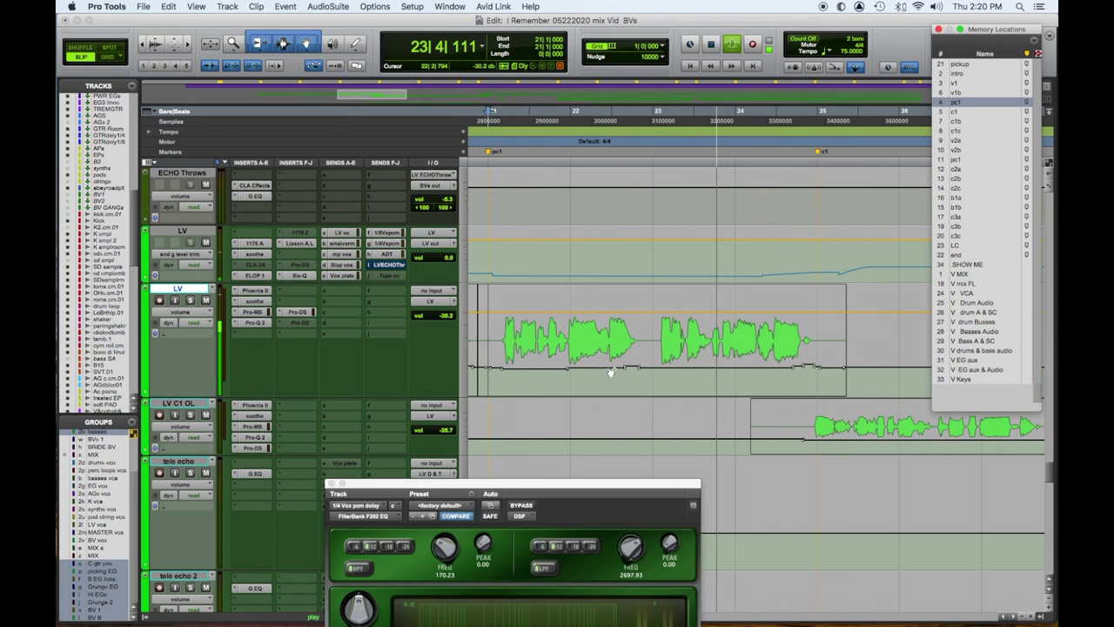
pyautogui.moveTo(585, 310); pyautogui.dragTo(585, 315)
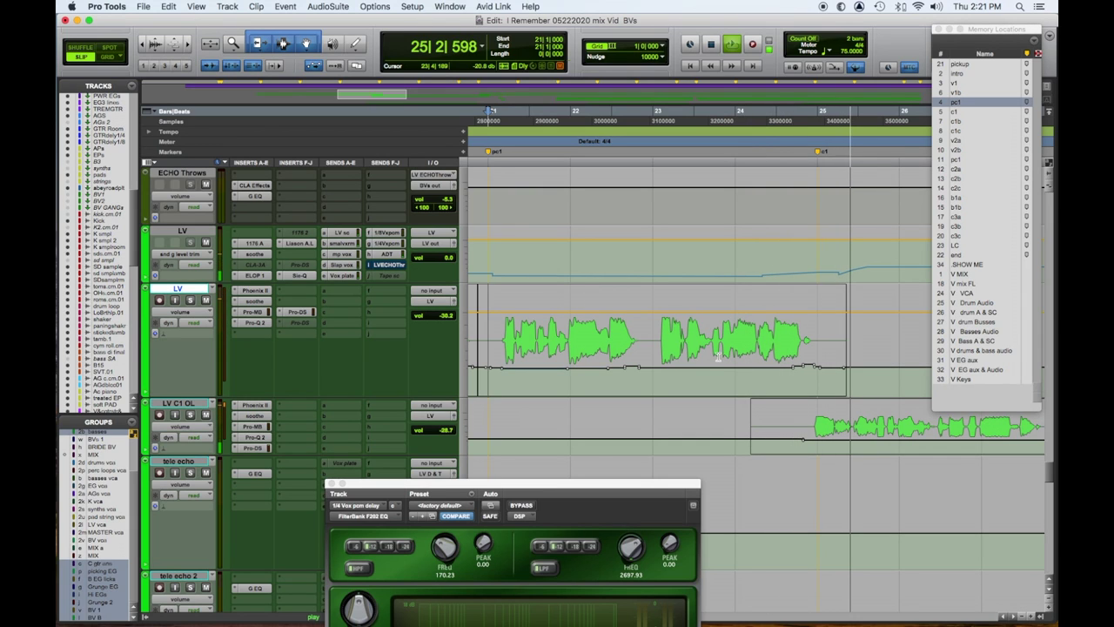
pyautogui.moveTo(711, 355)
pyautogui.mouseDown()
pyautogui.moveTo(821, 343)
pyautogui.moveTo(786, 292)
pyautogui.mouseUp()
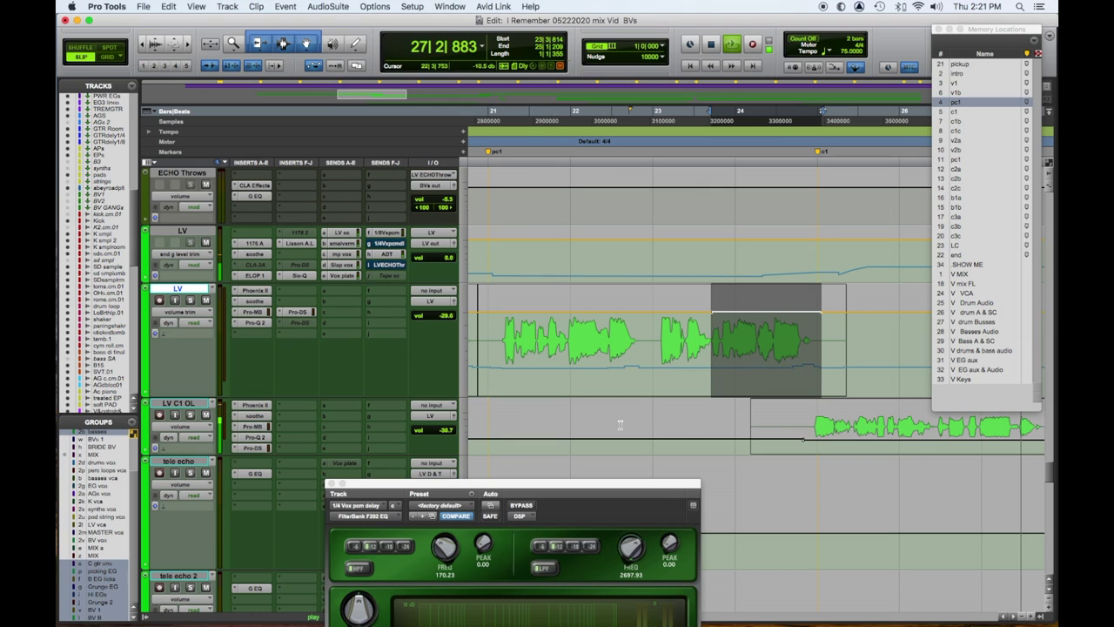
pyautogui.click(462, 429)
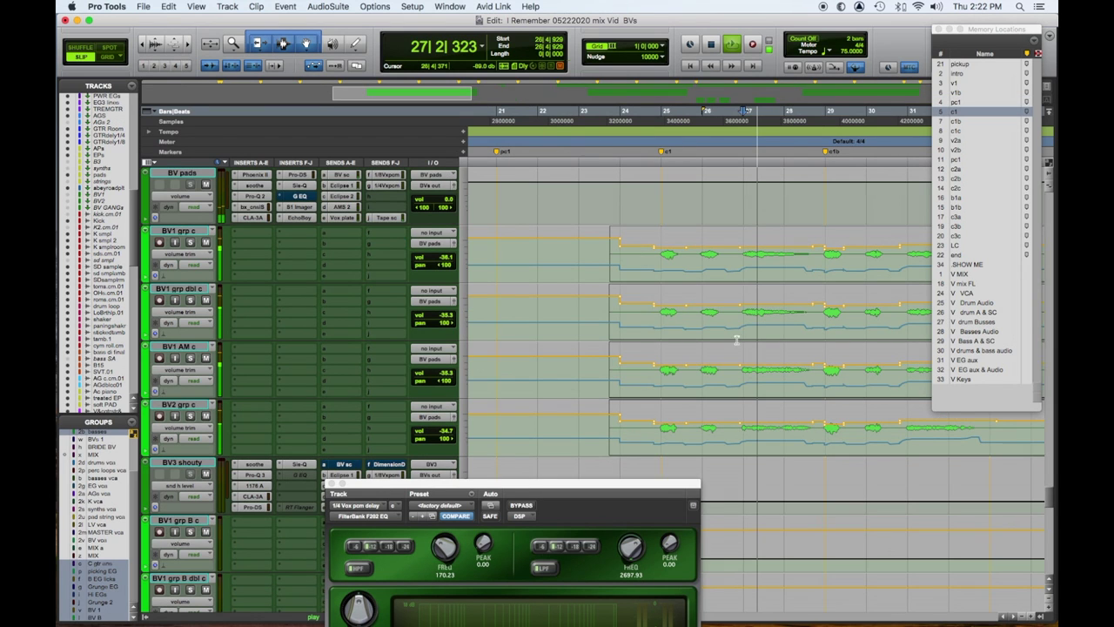
# Review the volume trim rides on the BV1 and BV2 group backing vocals while the first chorus plays
pyautogui.moveTo(786, 237); pyautogui.dragTo(783, 219)
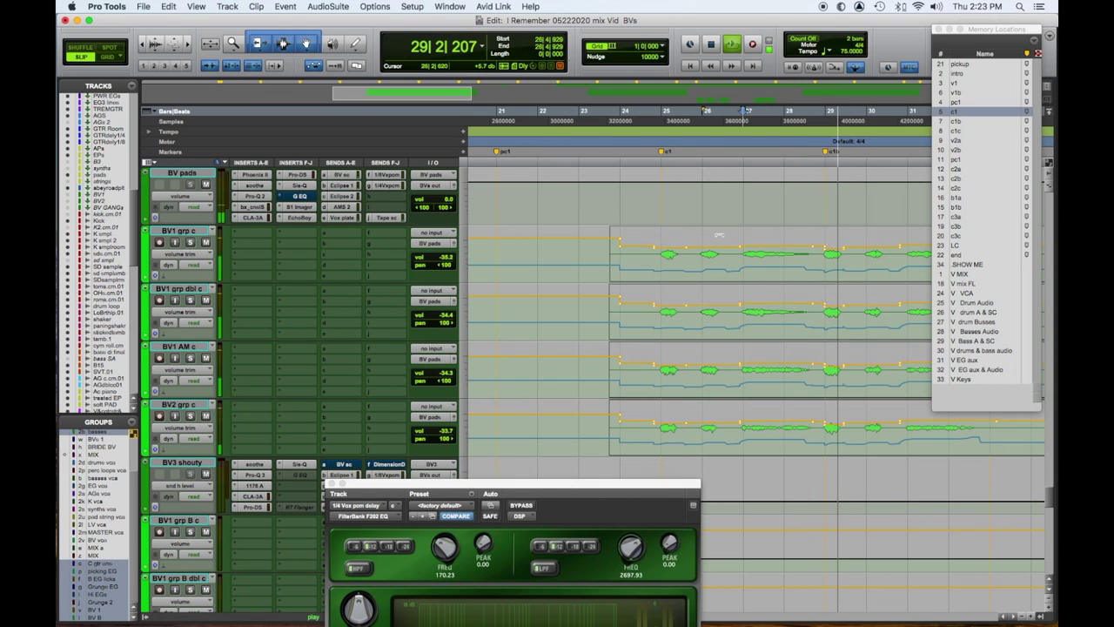
pyautogui.moveTo(674, 235); pyautogui.dragTo(714, 231)
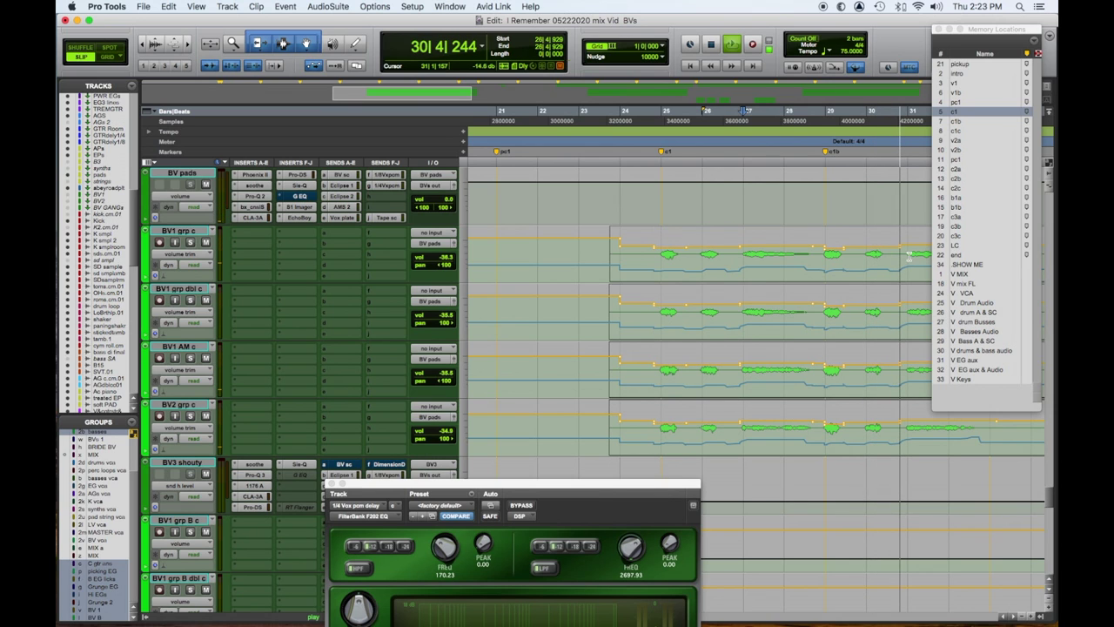
pyautogui.moveTo(784, 238); pyautogui.dragTo(784, 236)
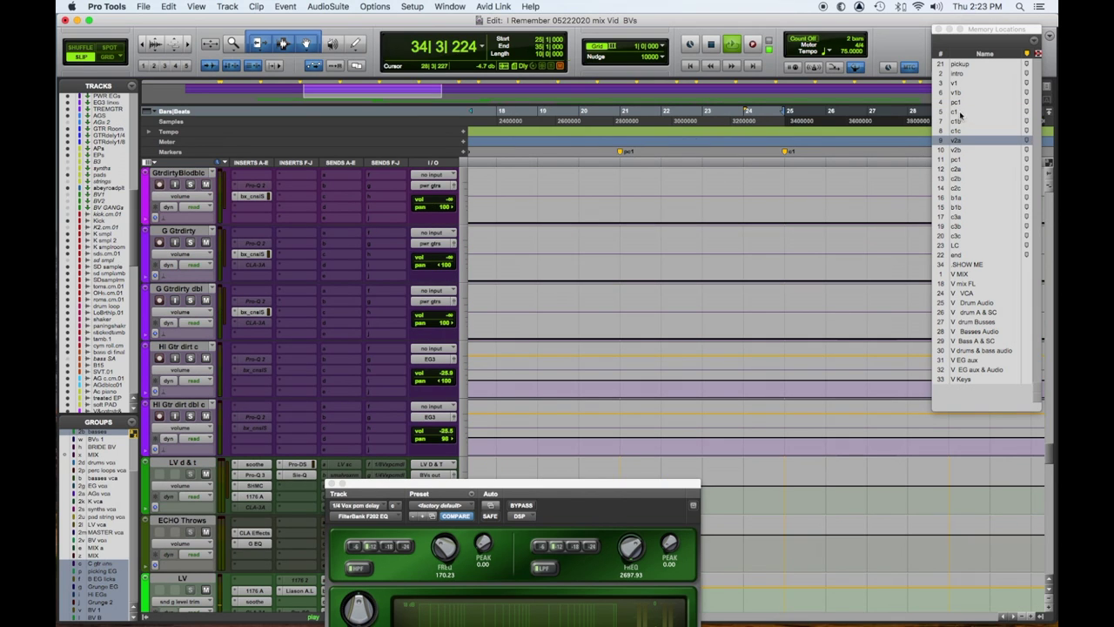
# Select the first chorus from the c1 marker to the v2a marker and show the whole song timeline
pyautogui.click(960, 113)
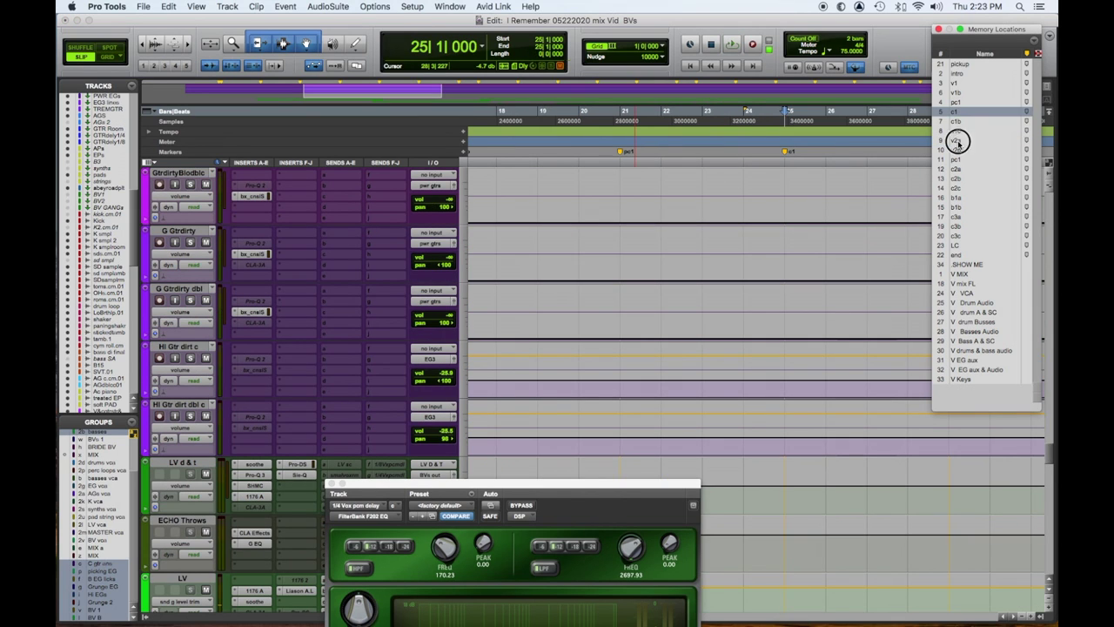
pyautogui.click(957, 140)
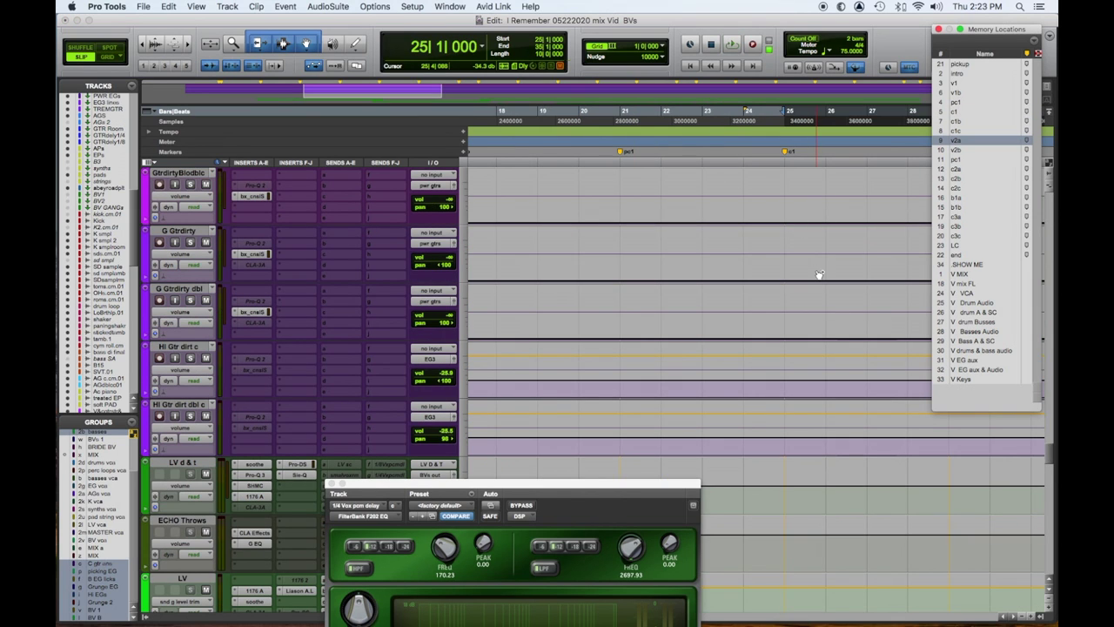
pyautogui.press('r')
pyautogui.press('r')
pyautogui.press('r')
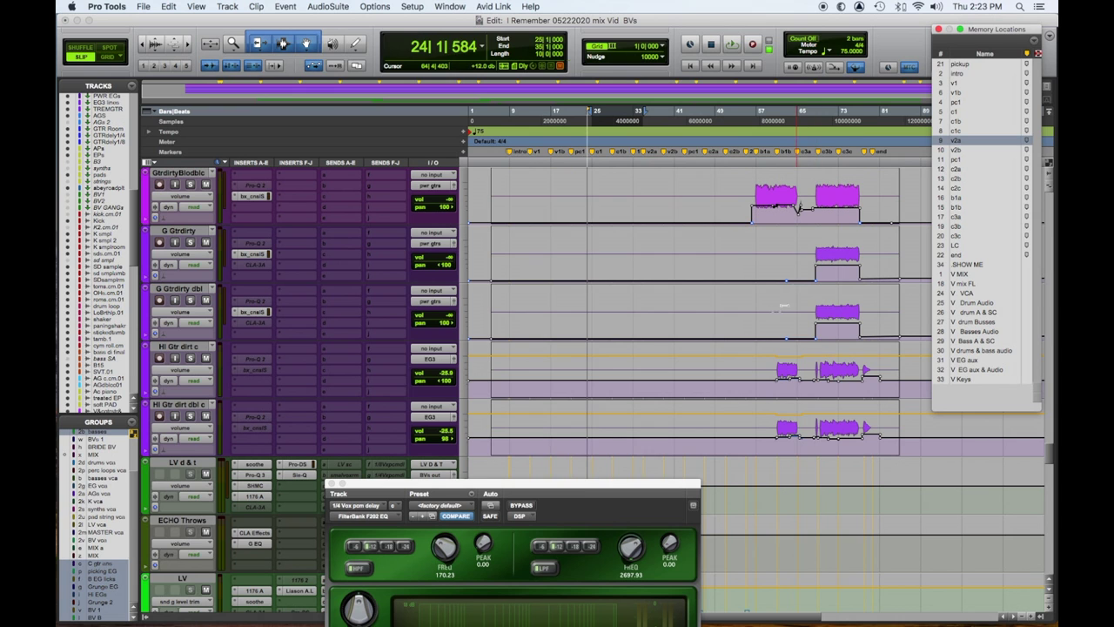
# Audition the trem gtr track and both V&cgtrstrm&pc guitar tracks in solo through the first chorus
pyautogui.scroll(-10, 720, 313)
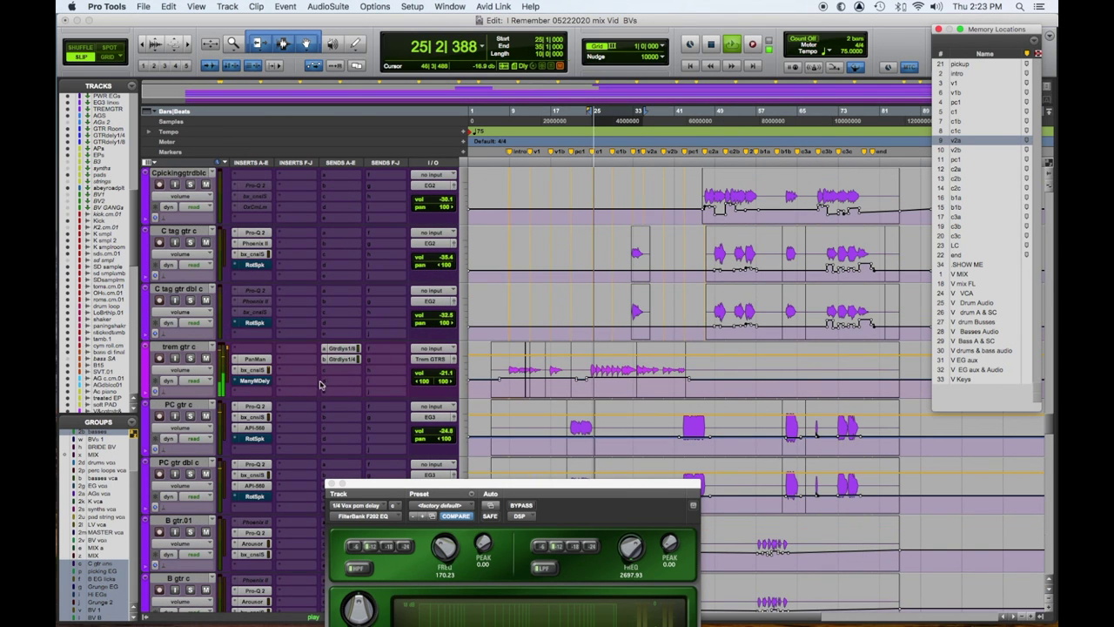
pyautogui.click(192, 359)
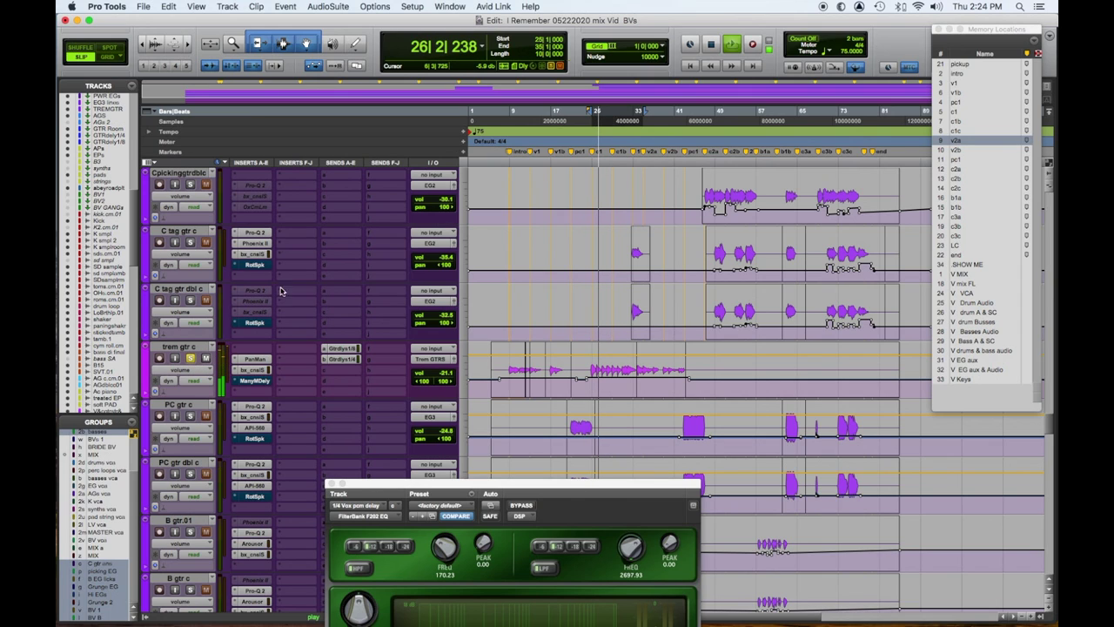
pyautogui.scroll(5, 497, 348)
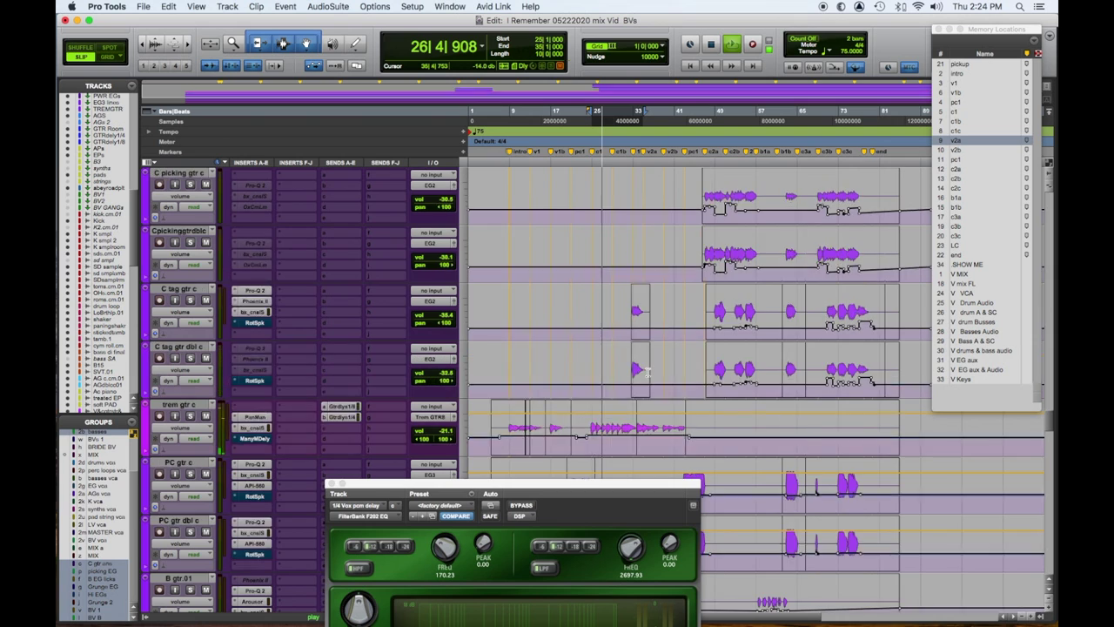
pyautogui.click(190, 300)
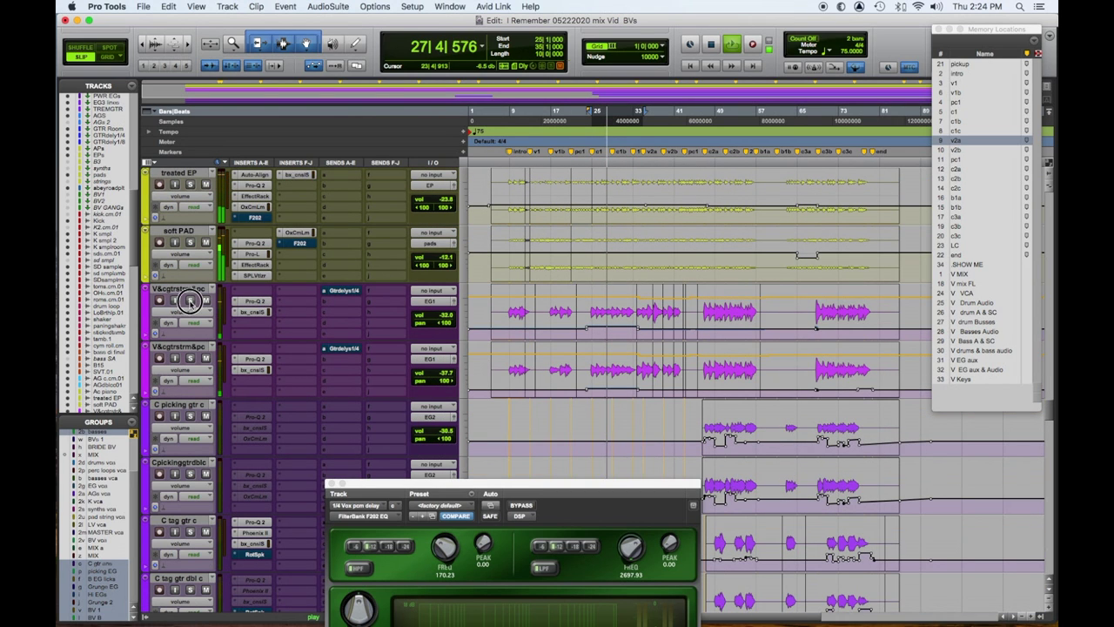
pyautogui.click(191, 359)
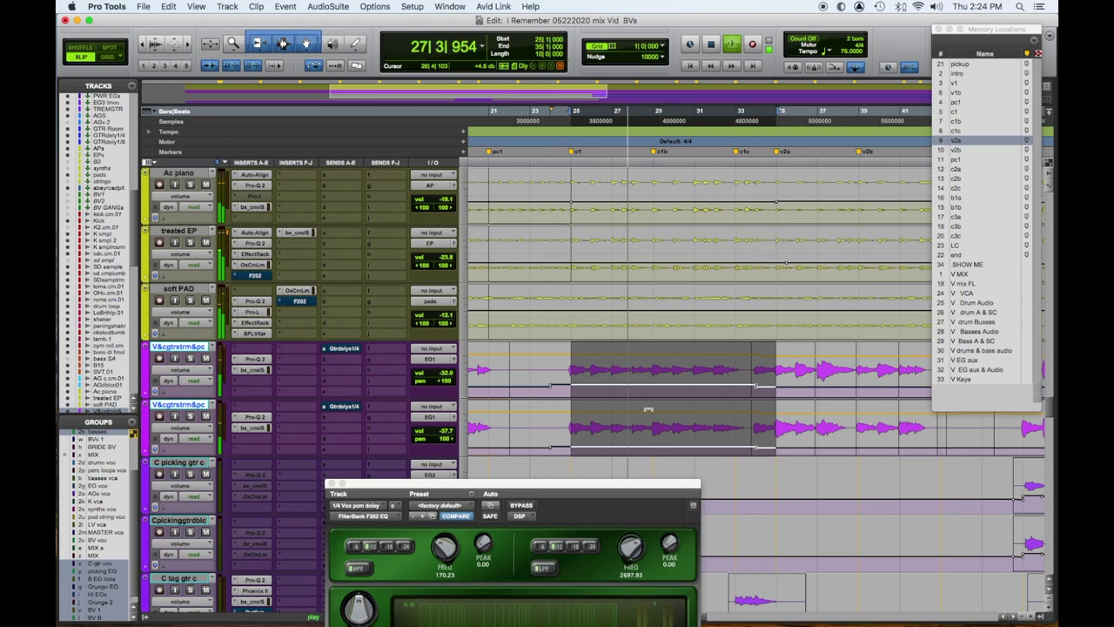
# Raise the volume of both V&cgtrstrm&pc guitars from 27|4|711 to 28|4|660 and again over about bars 32 to 33
pyautogui.moveTo(631, 381); pyautogui.dragTo(651, 386)
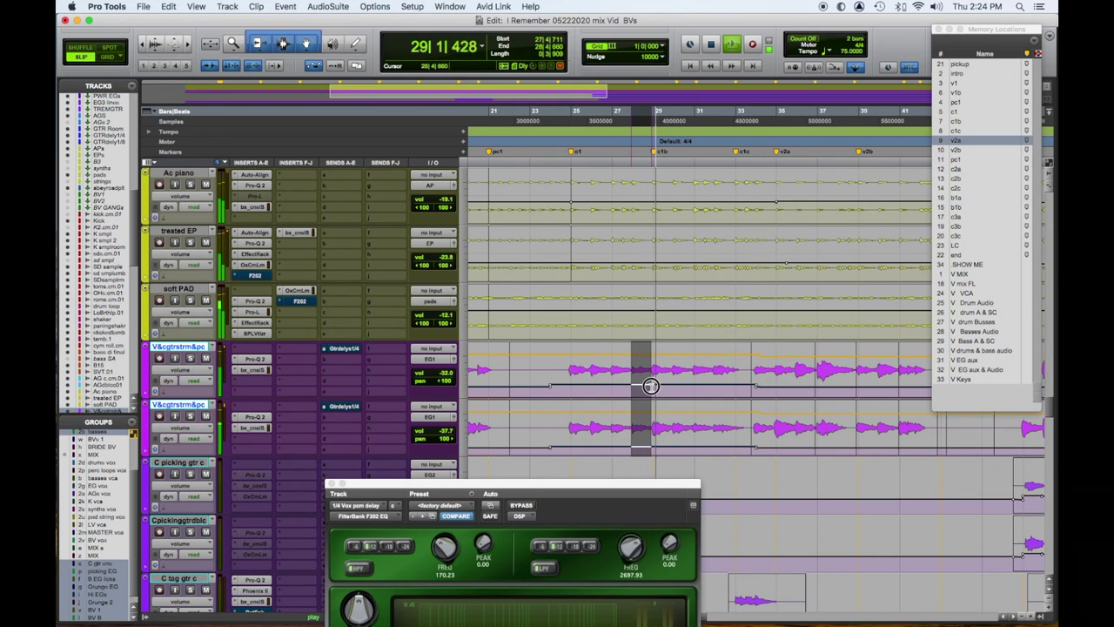
pyautogui.moveTo(645, 347); pyautogui.dragTo(647, 308)
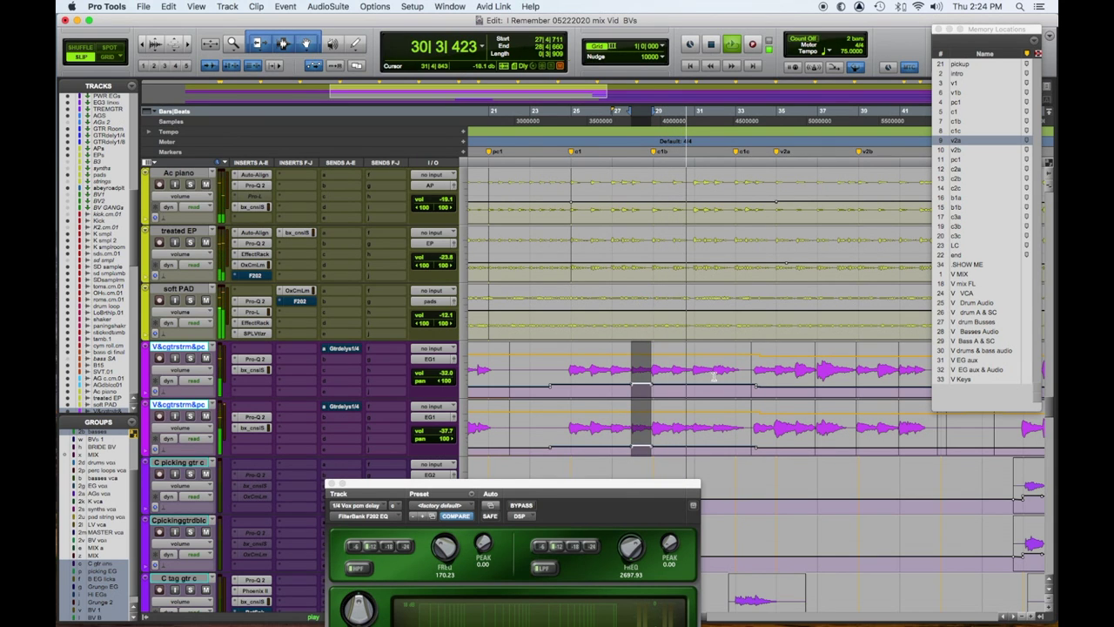
pyautogui.moveTo(713, 376); pyautogui.dragTo(731, 311)
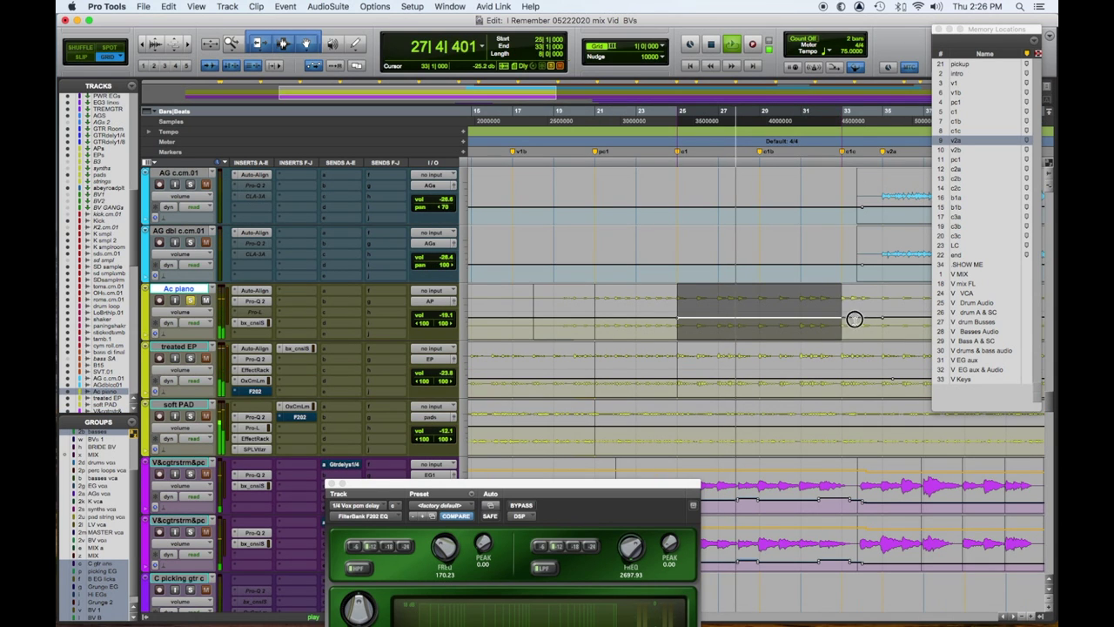
# Extend the Ac piano selection to the v2a marker, raise its volume slightly from bar 25 to 35, and take the track out of solo
pyautogui.moveTo(854, 319); pyautogui.dragTo(858, 288)
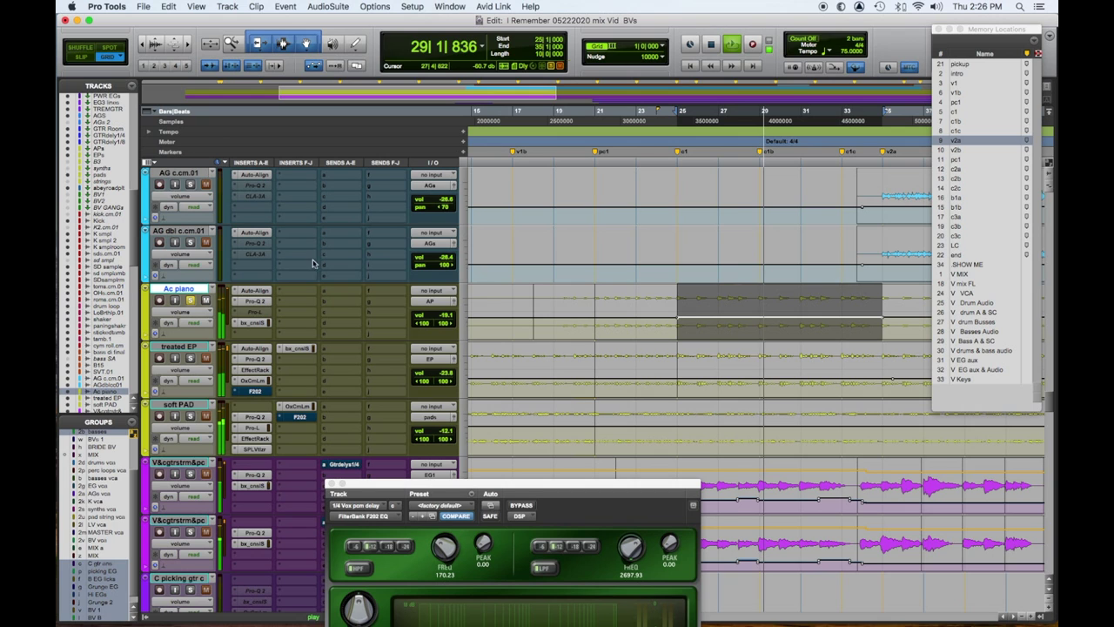
pyautogui.click(191, 300)
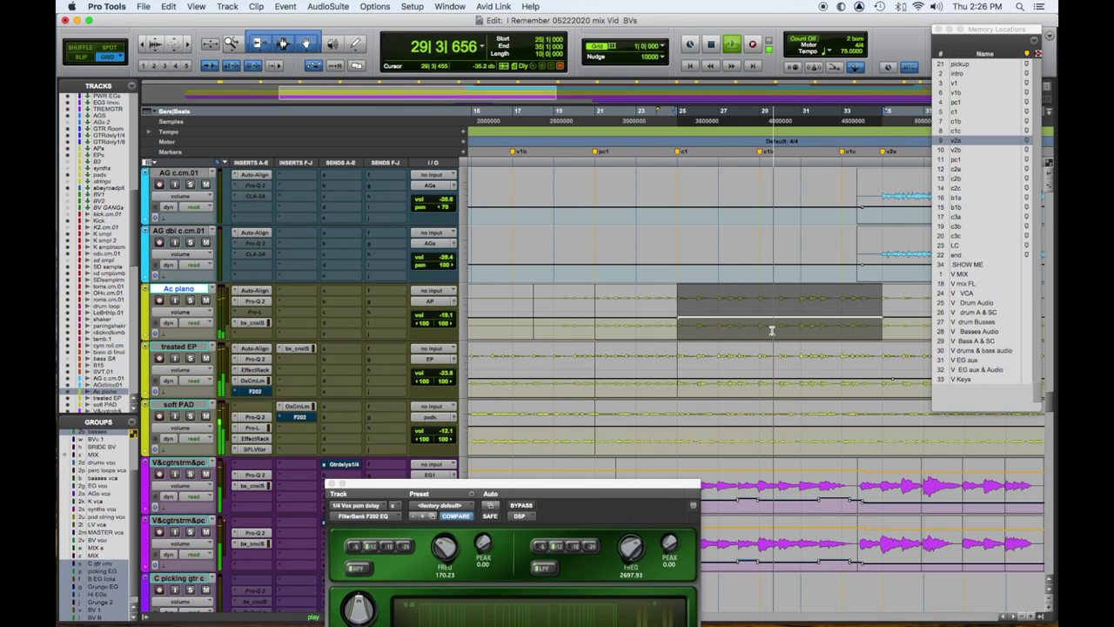
# Audition the treated EP track and lower its volume slightly over the chorus from bar 25 to bar 33
pyautogui.scroll(-4, 771, 330)
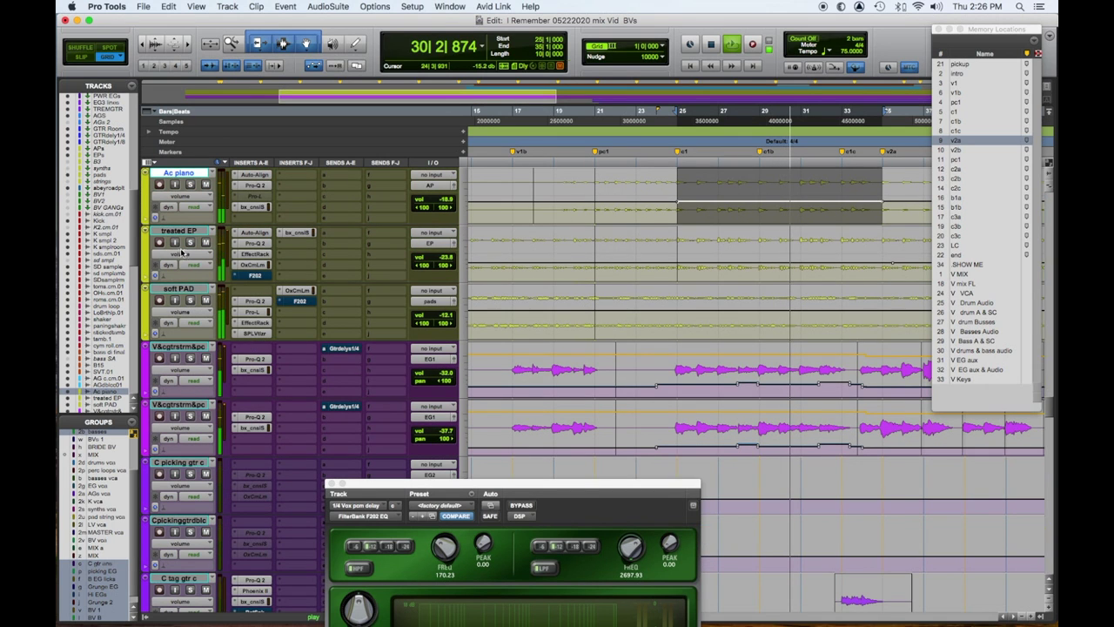
pyautogui.click(190, 243)
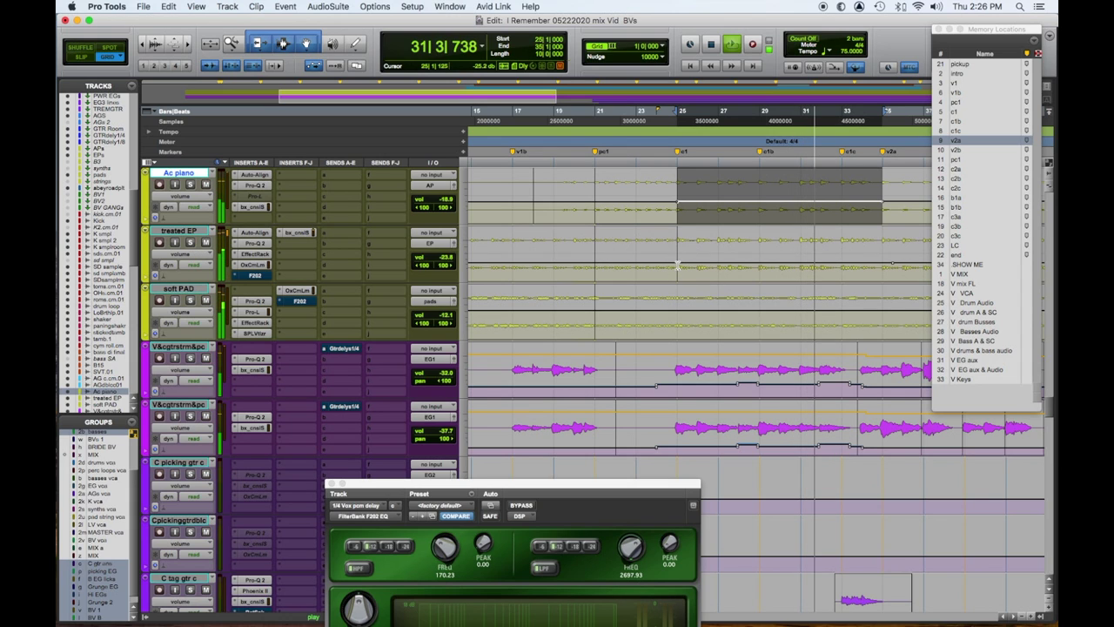
pyautogui.moveTo(679, 265); pyautogui.dragTo(838, 261)
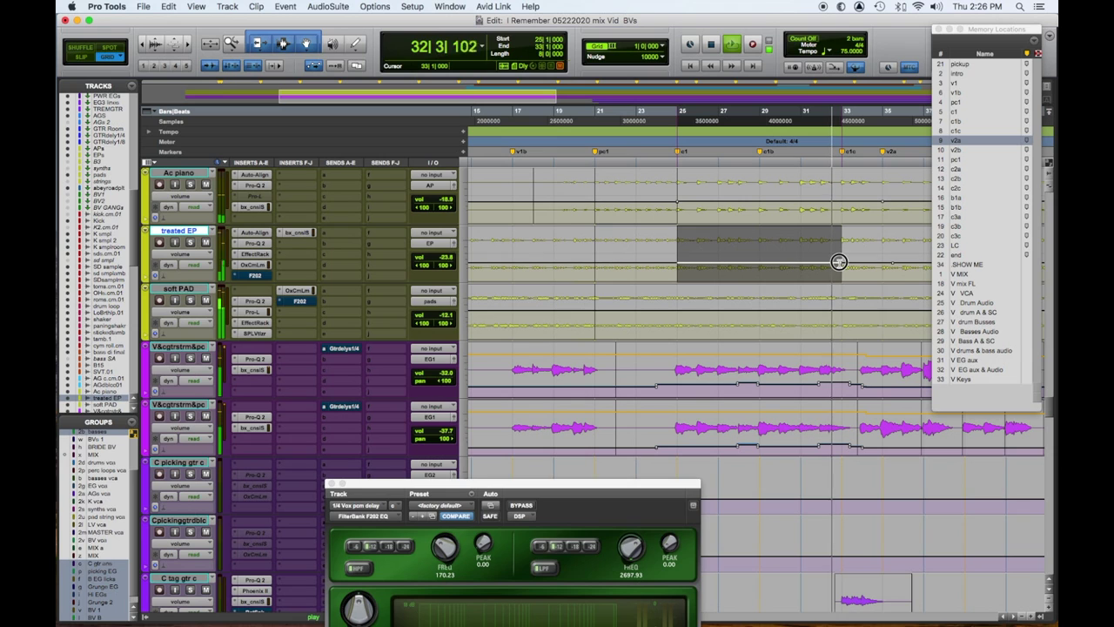
pyautogui.moveTo(819, 232); pyautogui.dragTo(819, 236)
# Select the soft PAD from bar 25 to bar 35 and raise its volume by 2.5 dB to -9.6 dB
pyautogui.moveTo(677, 318); pyautogui.dragTo(881, 319)
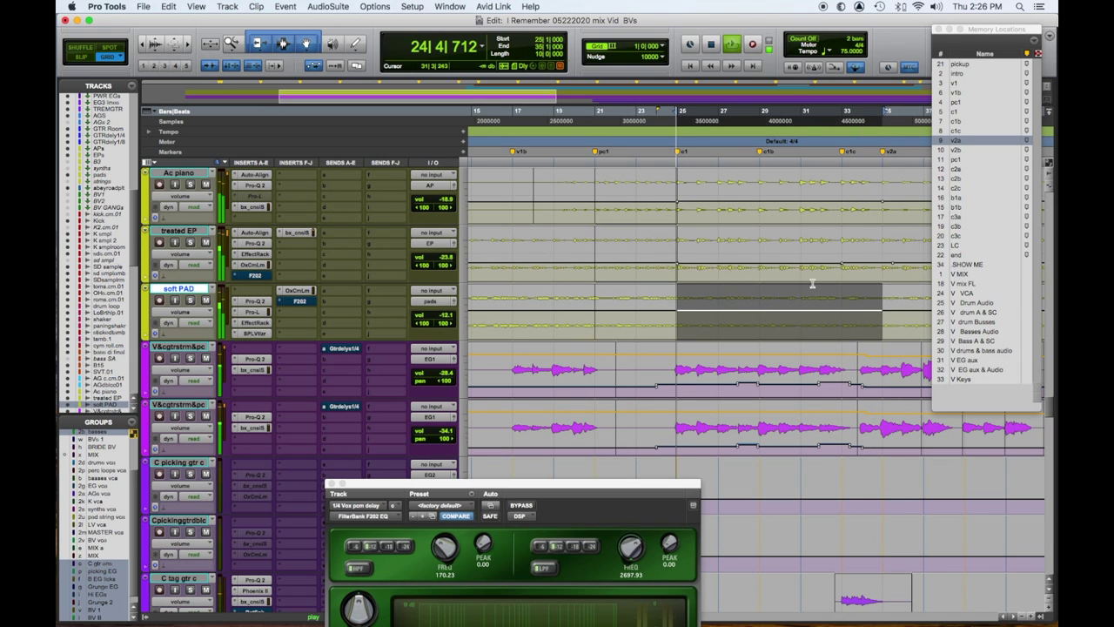
pyautogui.moveTo(812, 283); pyautogui.dragTo(815, 248)
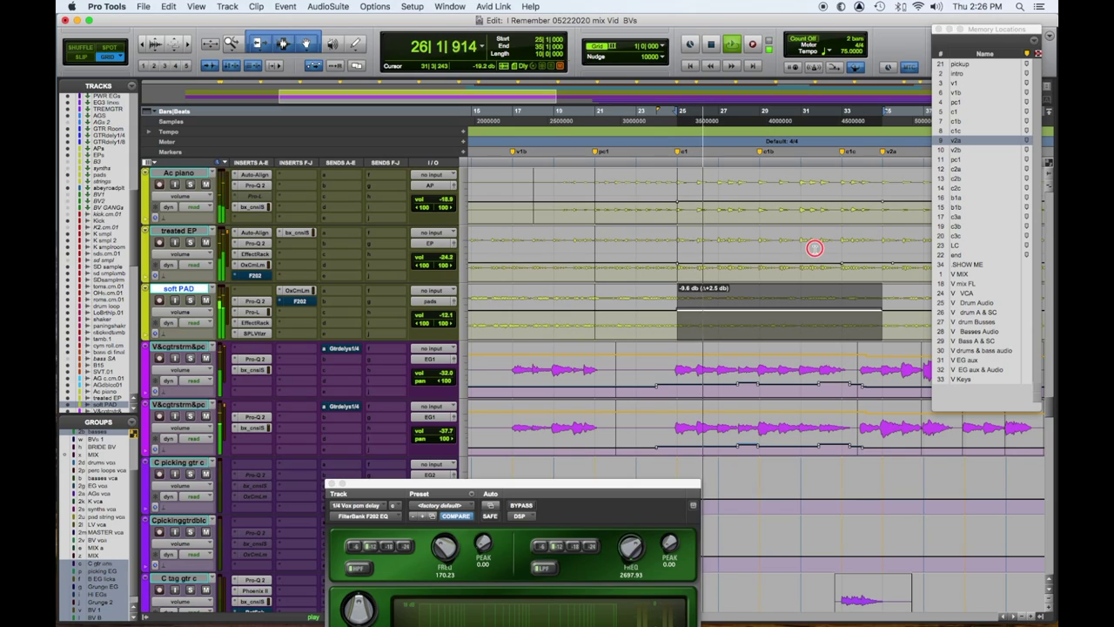
# Select the sticked tamb from bar 35 to bar 43 and lower its volume over that range
pyautogui.scroll(-10, 799, 355)
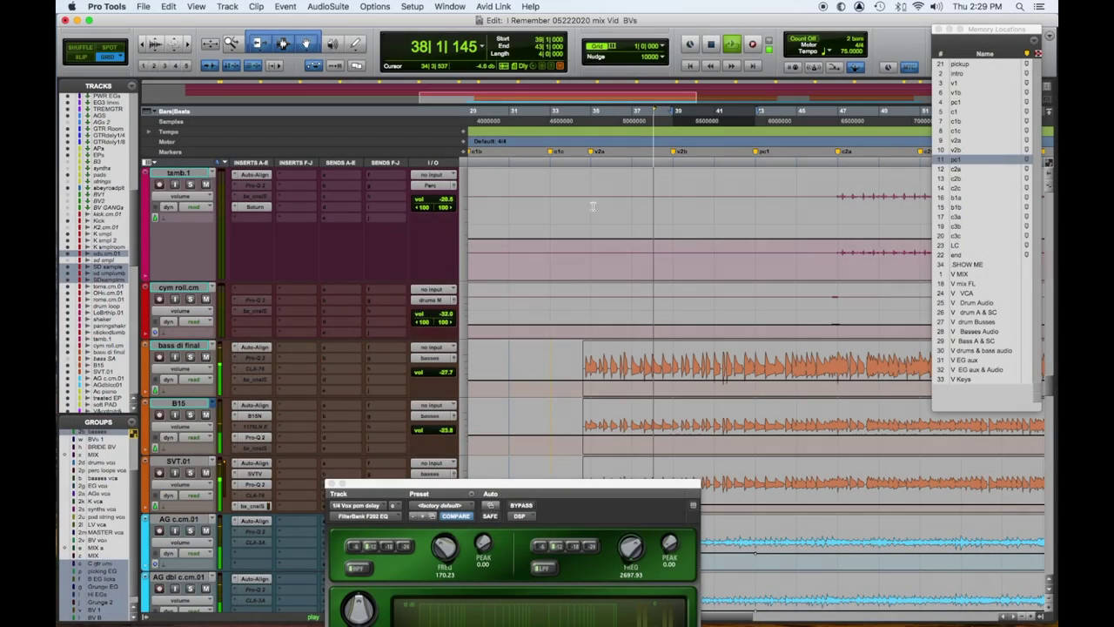
pyautogui.scroll(3, 608, 218)
pyautogui.moveTo(594, 227); pyautogui.dragTo(759, 228)
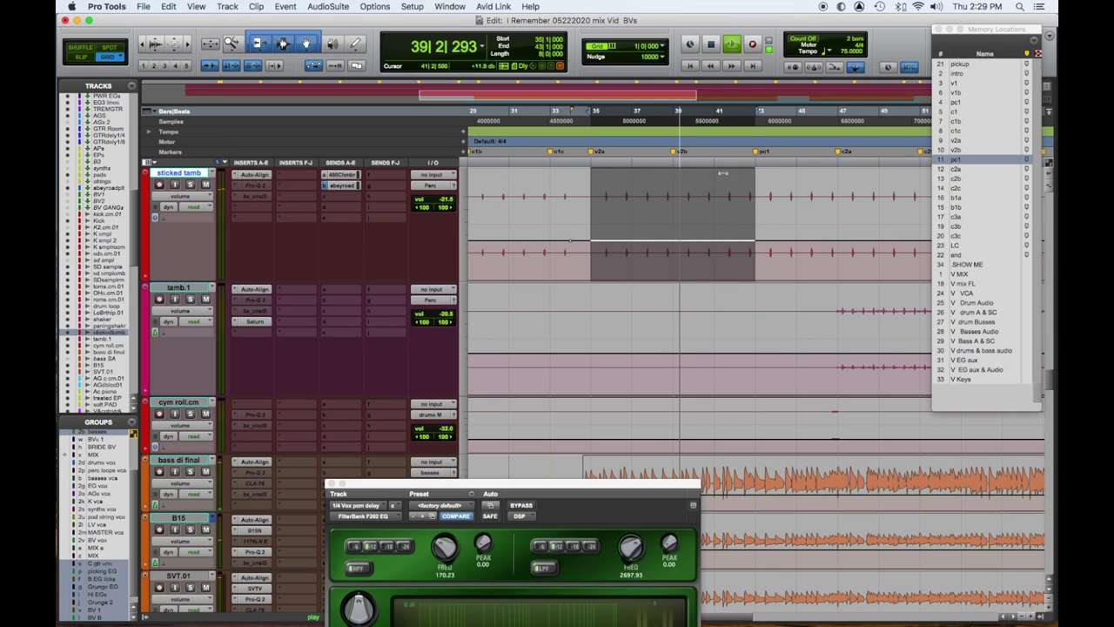
pyautogui.moveTo(723, 176); pyautogui.dragTo(732, 214)
# Solo the Ac piano and treated EP and audition them through the second verse
pyautogui.scroll(-10, 740, 250)
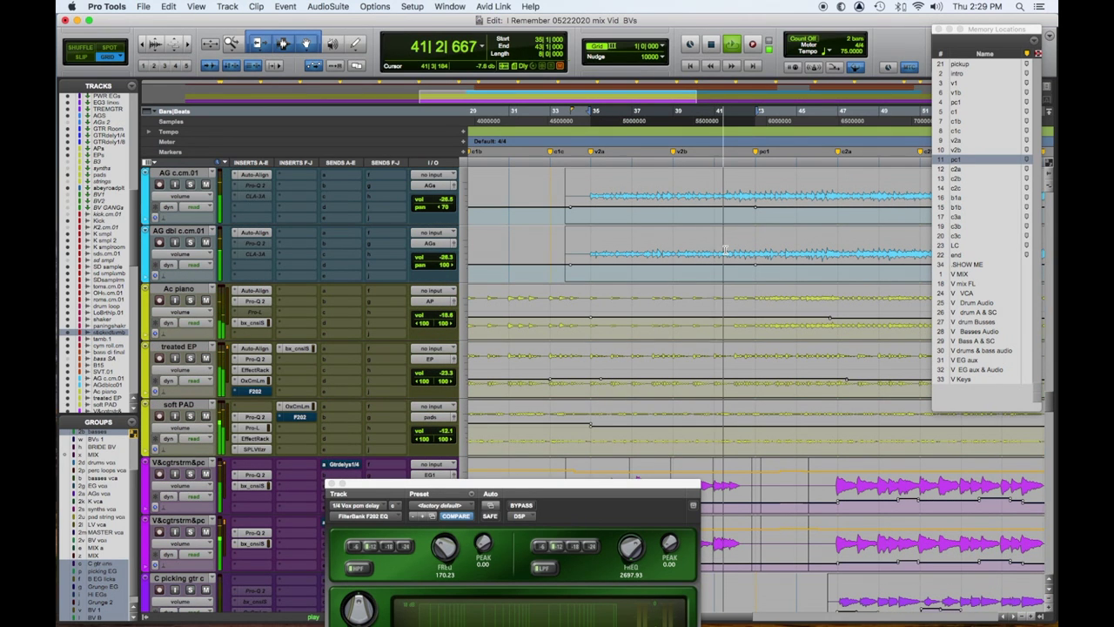
pyautogui.click(191, 301)
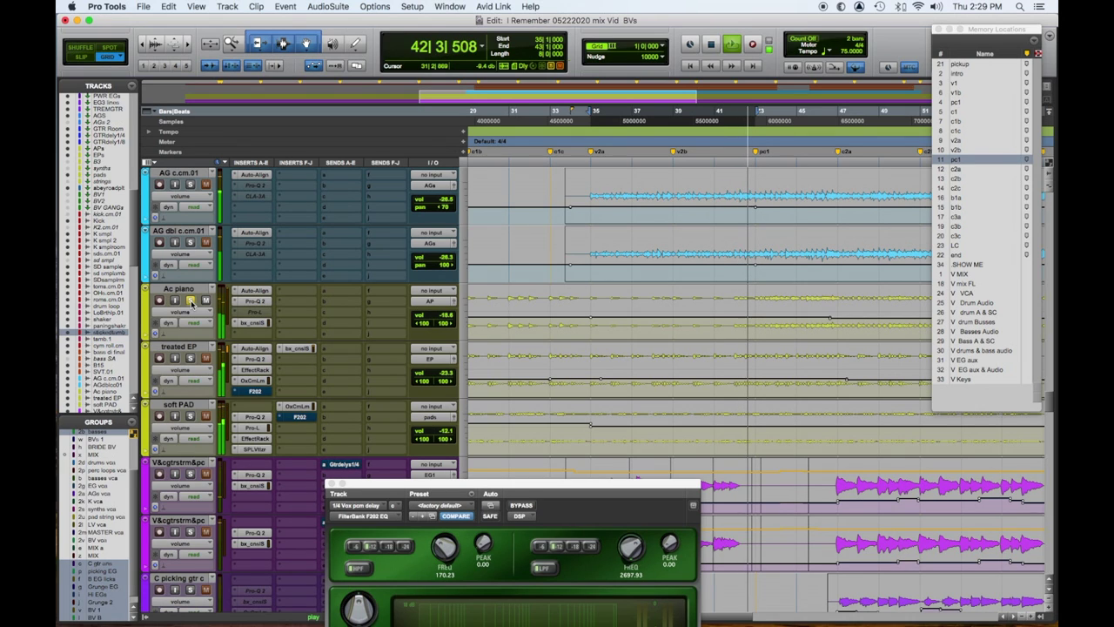
pyautogui.press('space')
pyautogui.press('space')
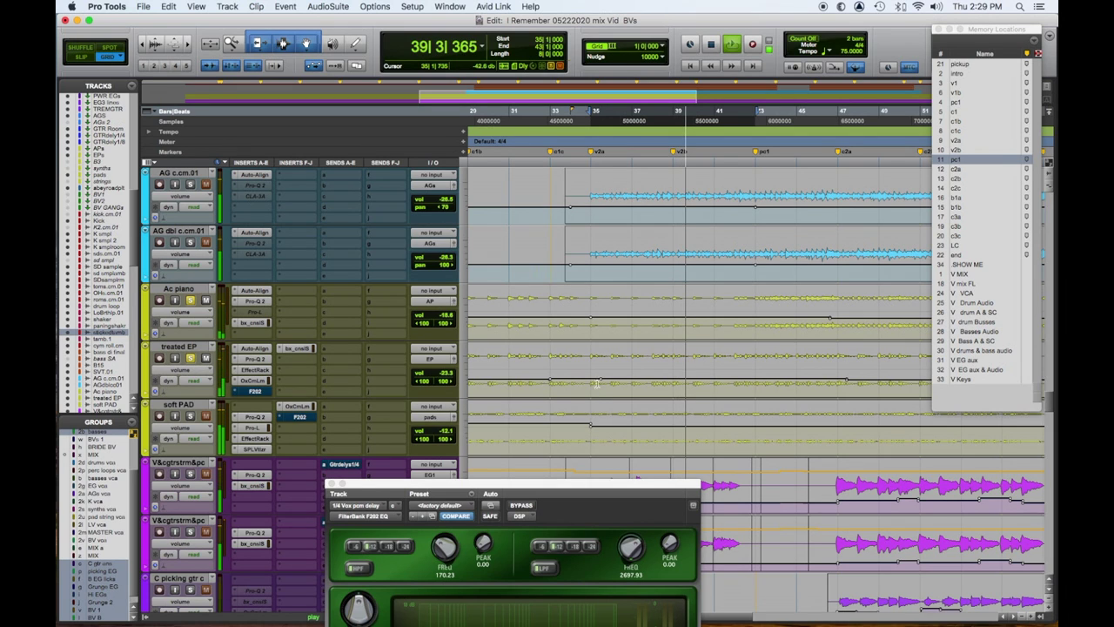
# Select the treated EP from bar 35 to bar 43 and raise the Ac piano's volume from bar 42 to bar 43
pyautogui.moveTo(592, 363); pyautogui.dragTo(733, 358)
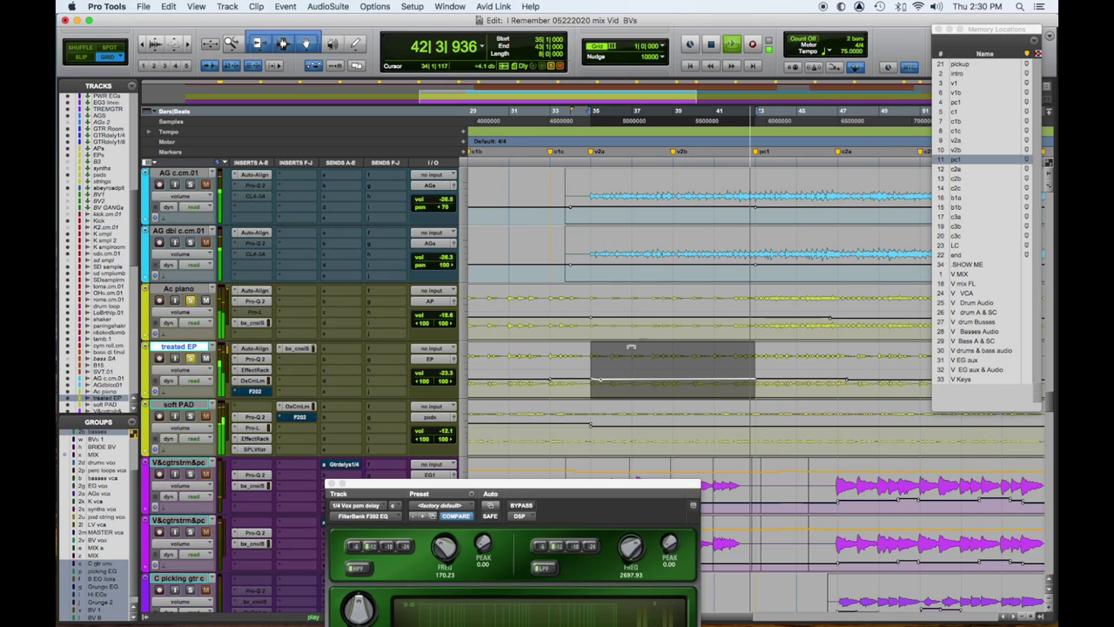
pyautogui.moveTo(736, 320); pyautogui.dragTo(748, 275)
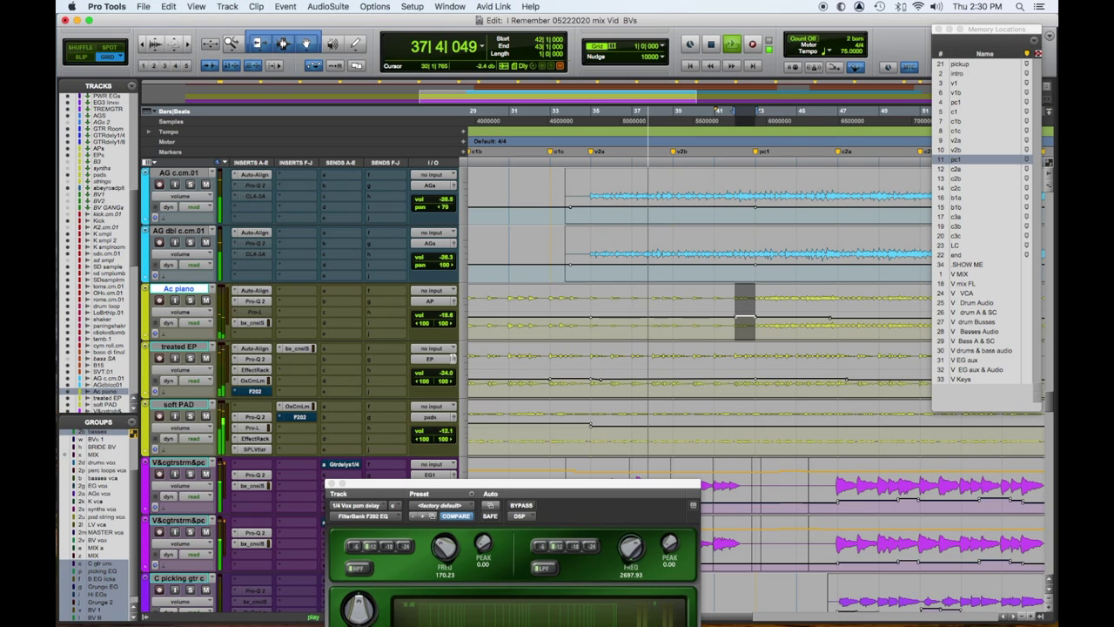
# Select the soft PAD from bar 43 to the b1a marker and raise its volume slightly
pyautogui.scroll(-1, 662, 382)
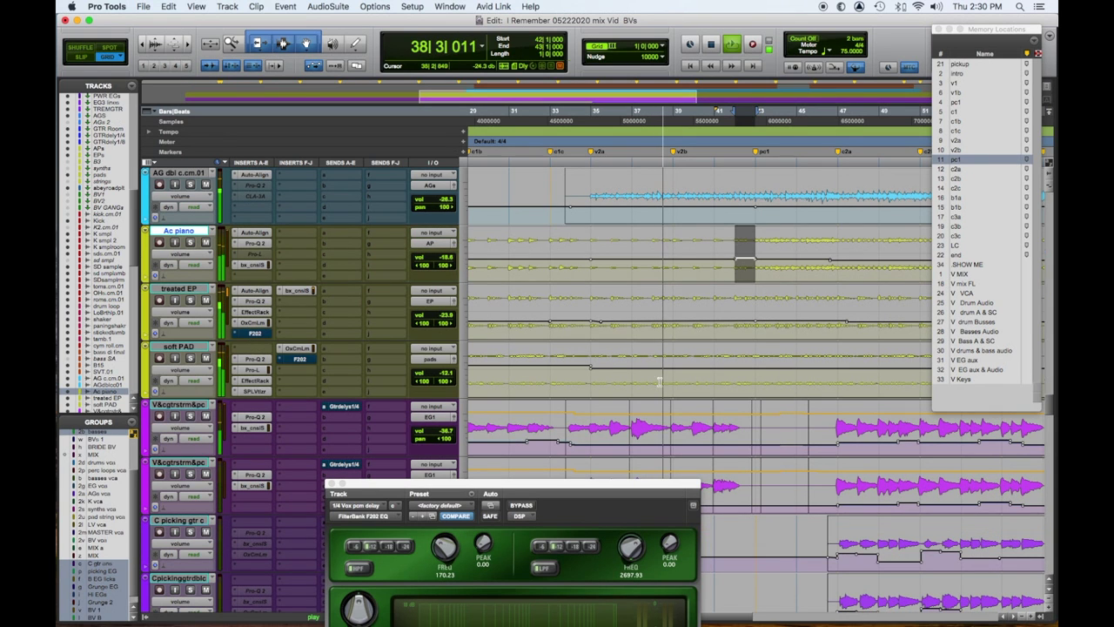
pyautogui.moveTo(754, 372); pyautogui.dragTo(990, 365)
pyautogui.hscroll(5, 863, 362)
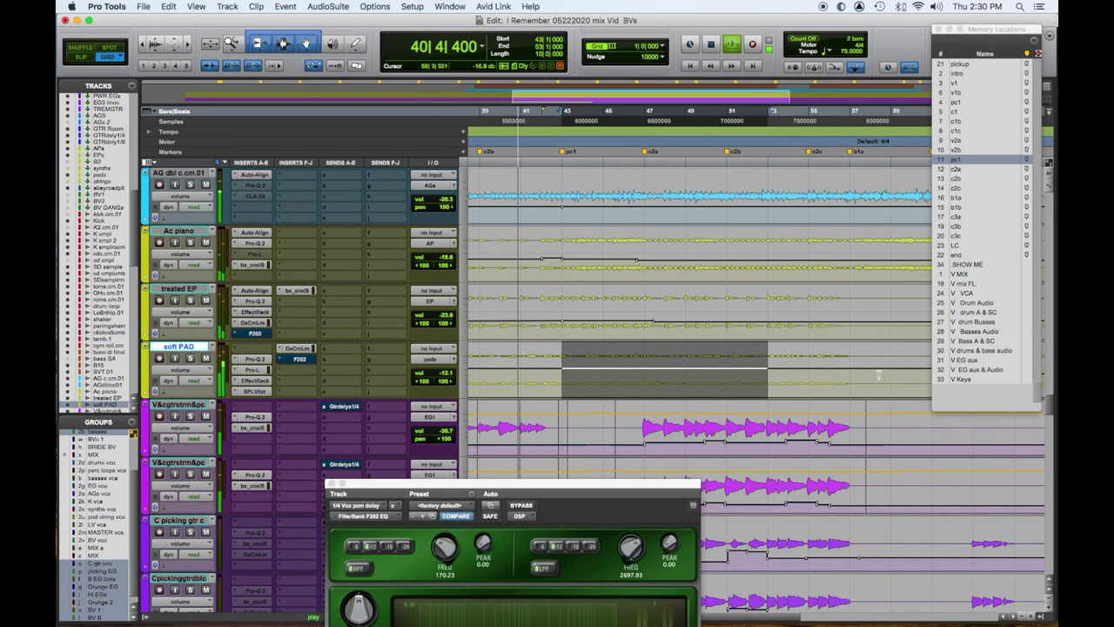
pyautogui.keyDown('shift'); pyautogui.click(849, 367); pyautogui.keyUp('shift')
pyautogui.moveTo(840, 349); pyautogui.dragTo(842, 336)
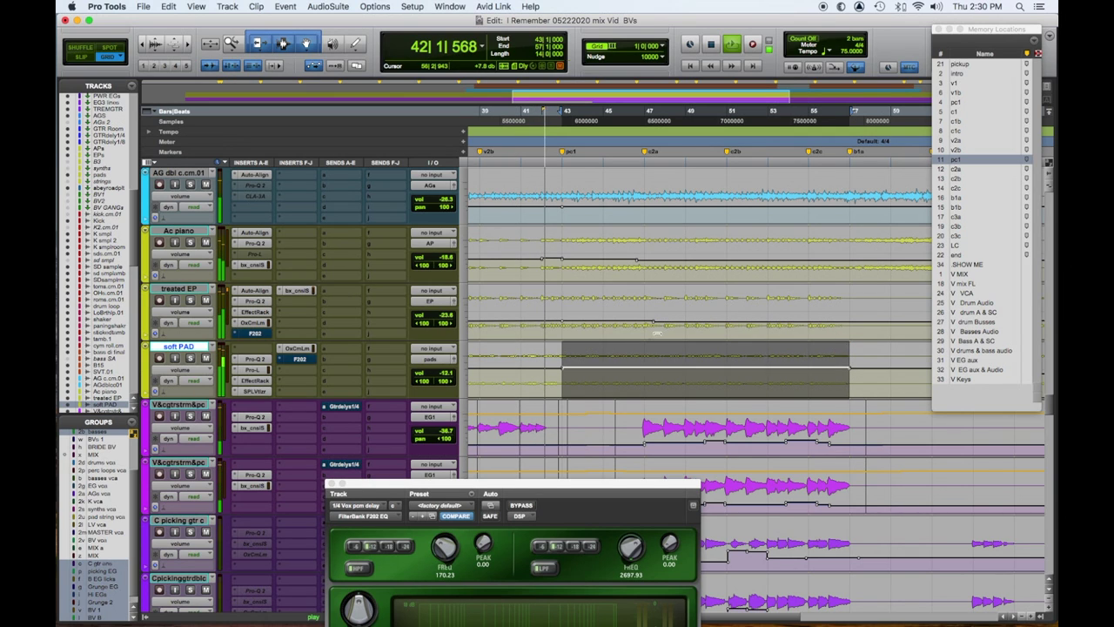
# Raise the soft PAD volume by about 1.9 dB over the second chorus, from the c2a marker to b1a
pyautogui.click(622, 357)
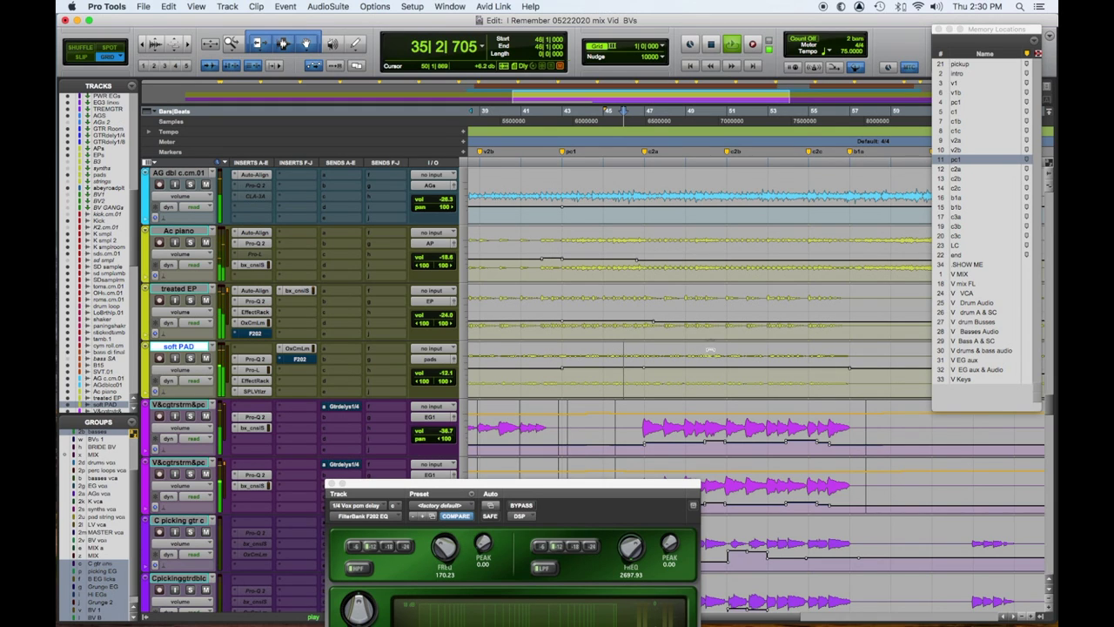
pyautogui.moveTo(710, 345); pyautogui.dragTo(710, 323)
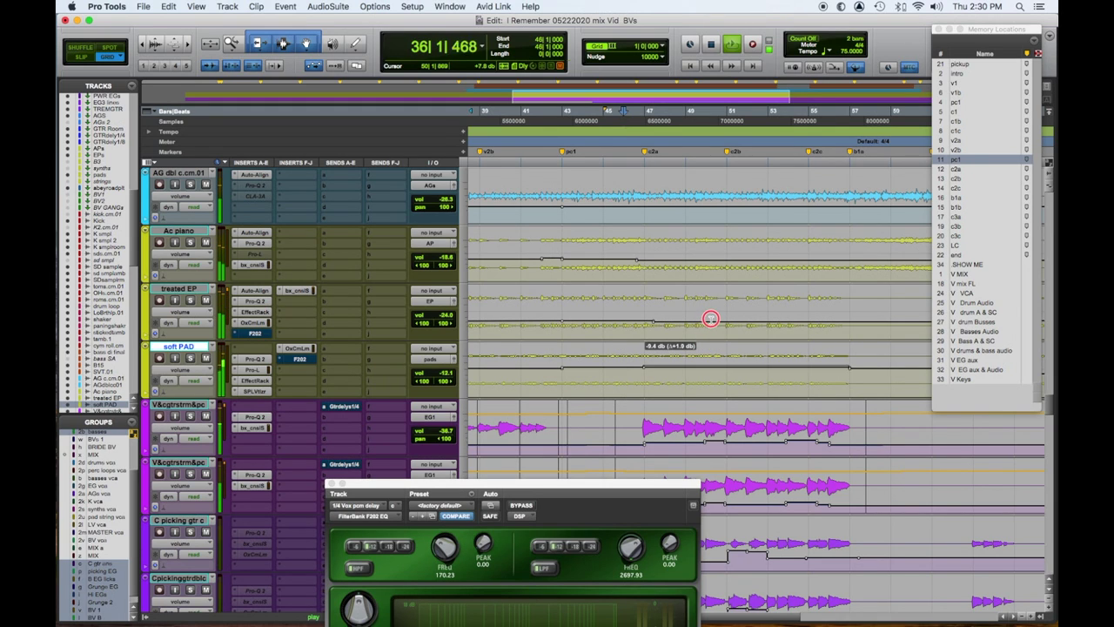
pyautogui.moveTo(709, 324); pyautogui.dragTo(708, 325)
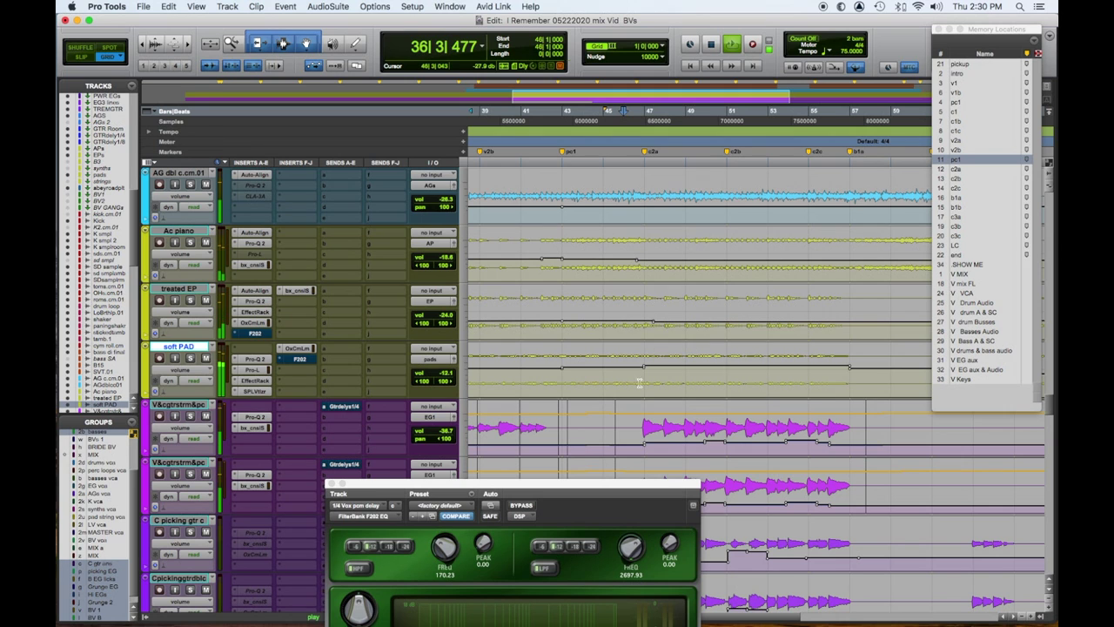
# Lower the volume of tele echo and tele echo 2 from 36|3|102 to 38|2|738
pyautogui.scroll(-10, 601, 416)
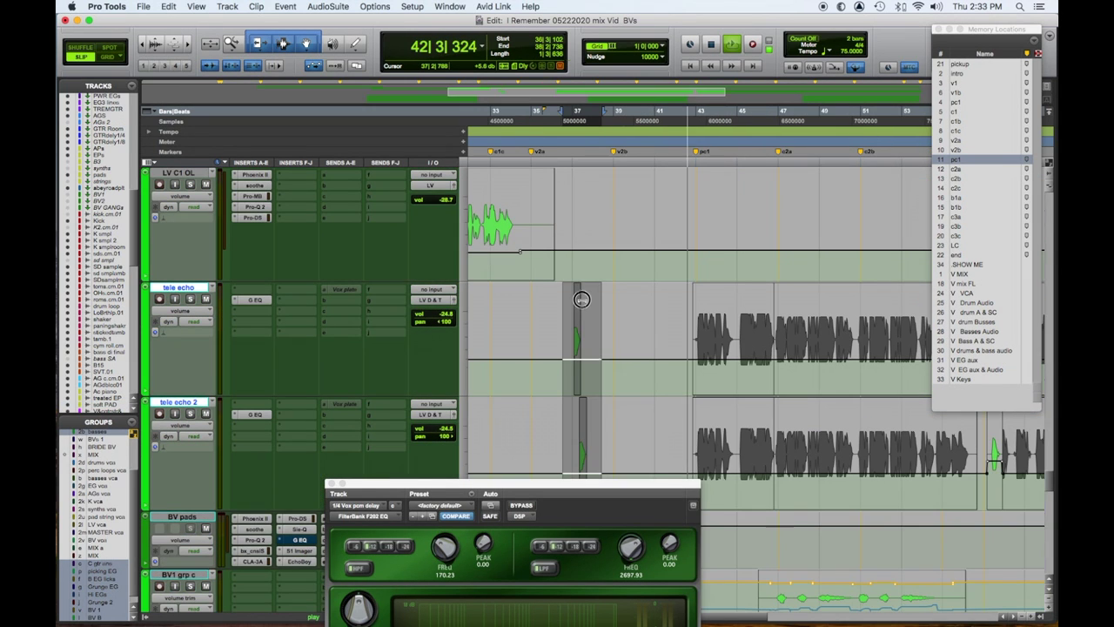
pyautogui.moveTo(579, 294); pyautogui.dragTo(582, 366)
pyautogui.scroll(-8, 581, 366)
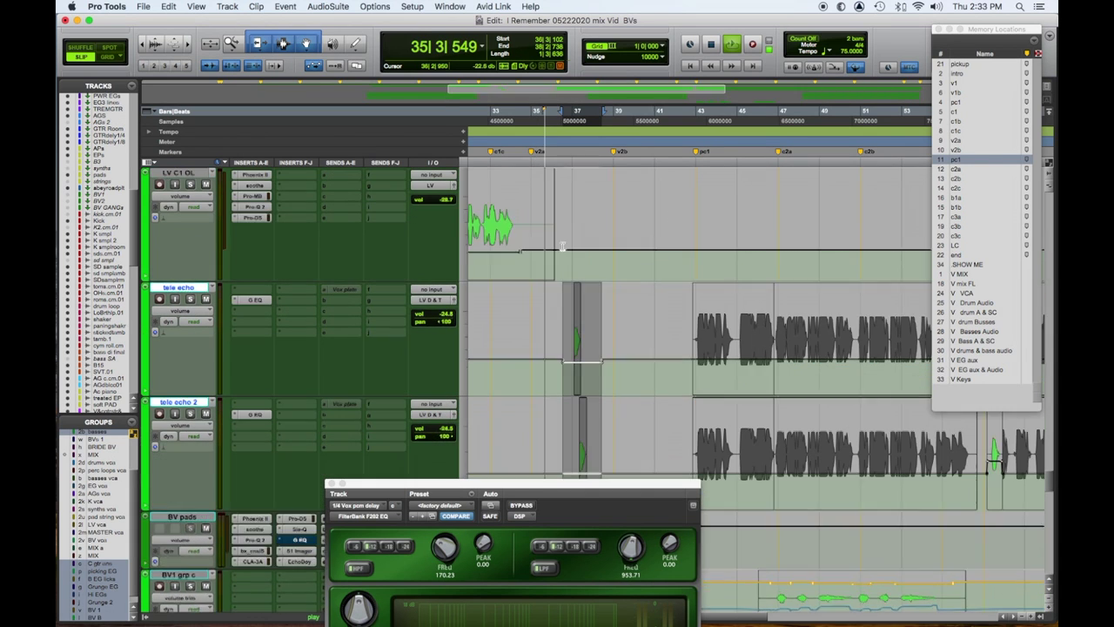
pyautogui.scroll(3, 562, 247)
pyautogui.scroll(-9, 486, 444)
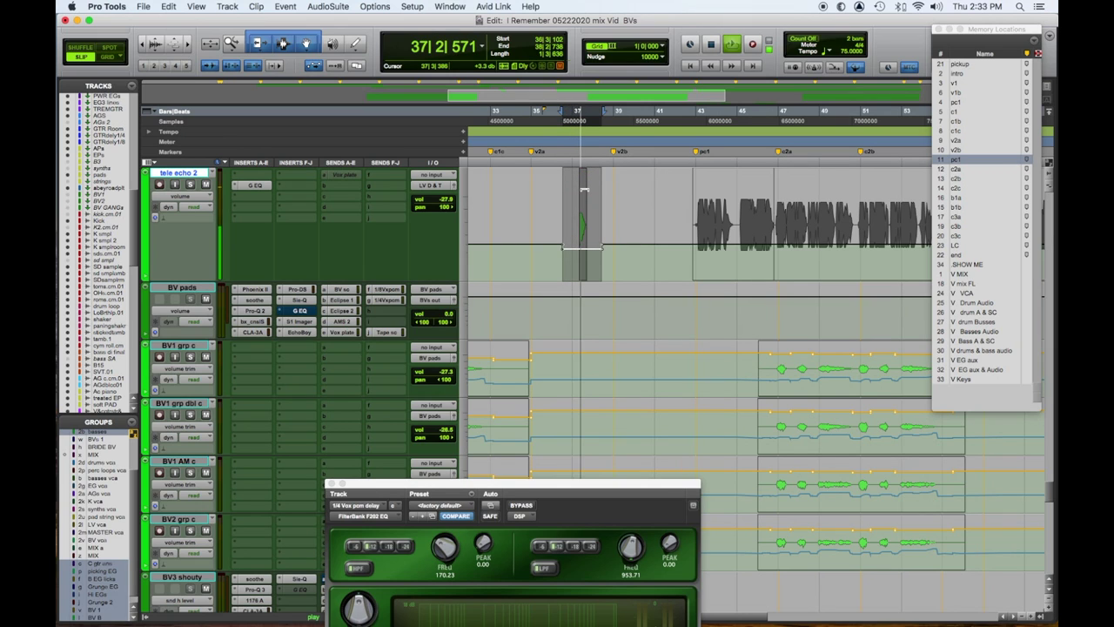
pyautogui.moveTo(584, 179); pyautogui.dragTo(582, 206)
# Play back the second verse and slightly lower the LV level on the phrase in bar 41
pyautogui.scroll(3, 619, 255)
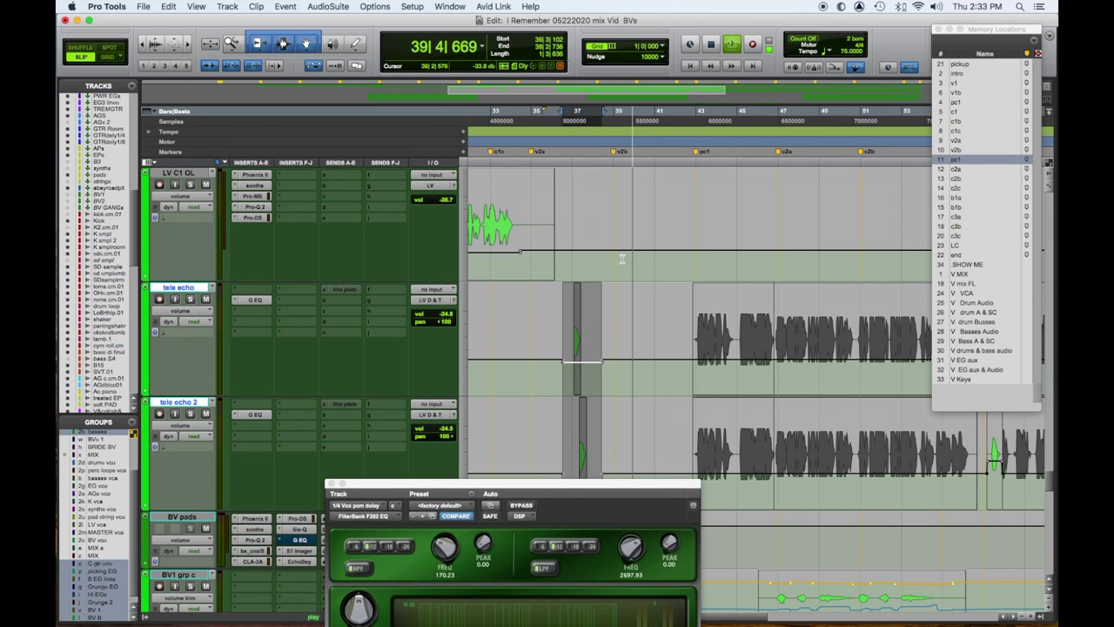
pyautogui.scroll(3, 622, 257)
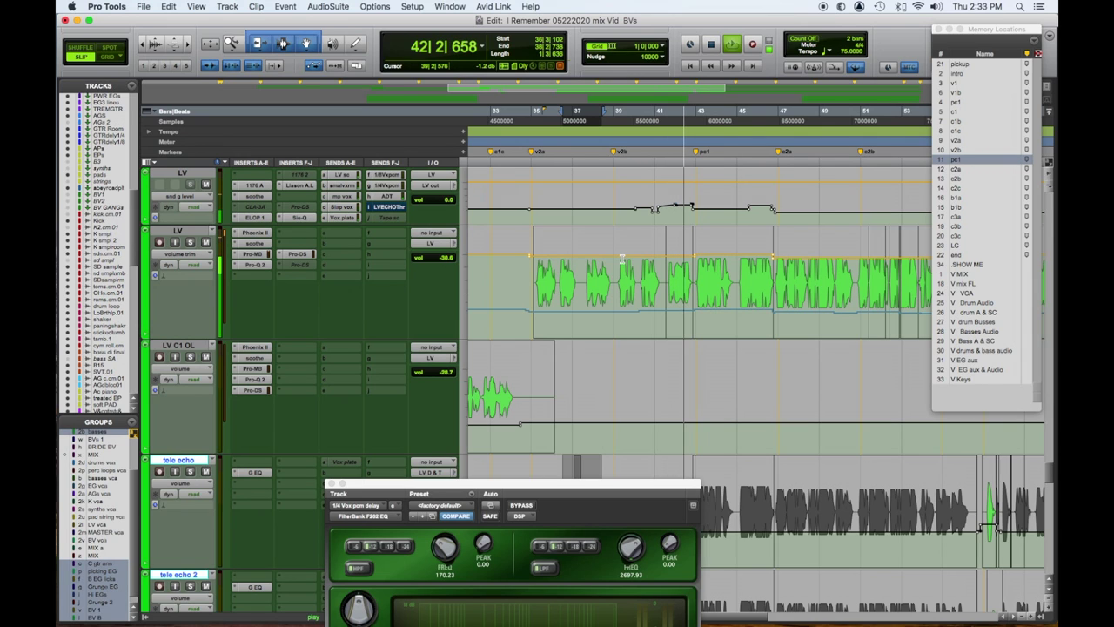
pyautogui.press('space')
pyautogui.press('space')
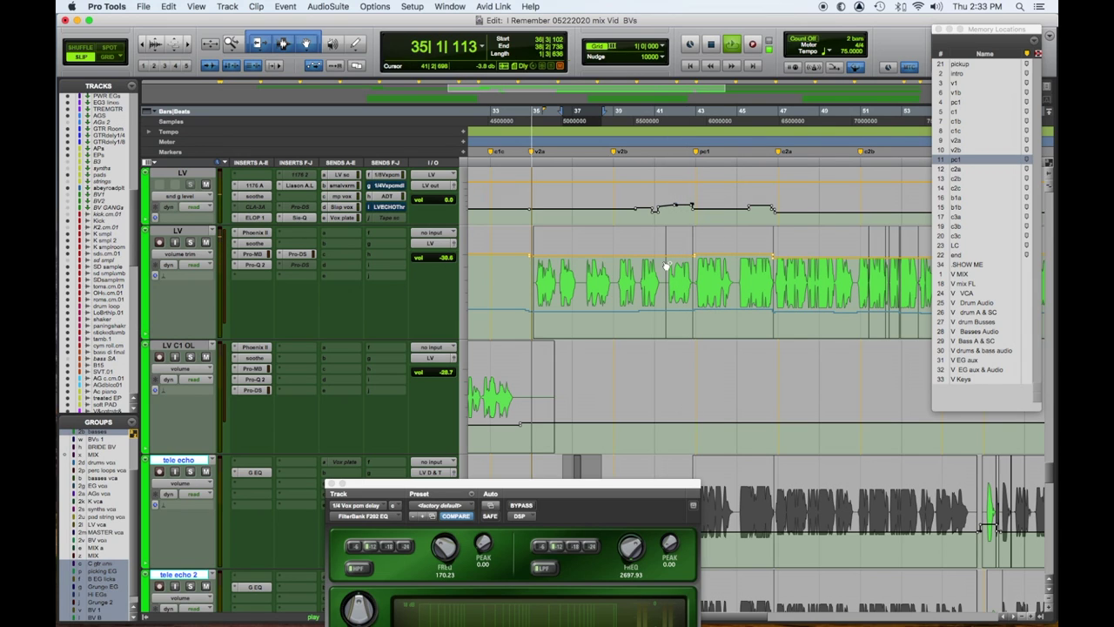
pyautogui.moveTo(677, 239); pyautogui.dragTo(678, 251)
# Lower both tele echo tracks a little further over the selected echo in bars 36 to 38
pyautogui.scroll(-4, 635, 307)
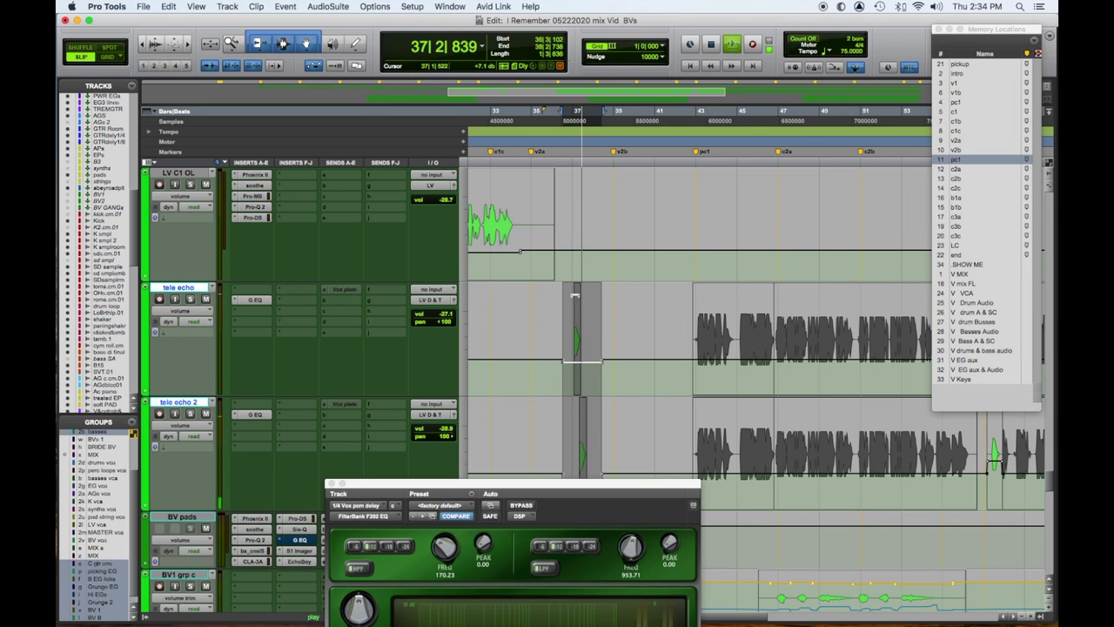
pyautogui.moveTo(576, 296); pyautogui.dragTo(583, 358)
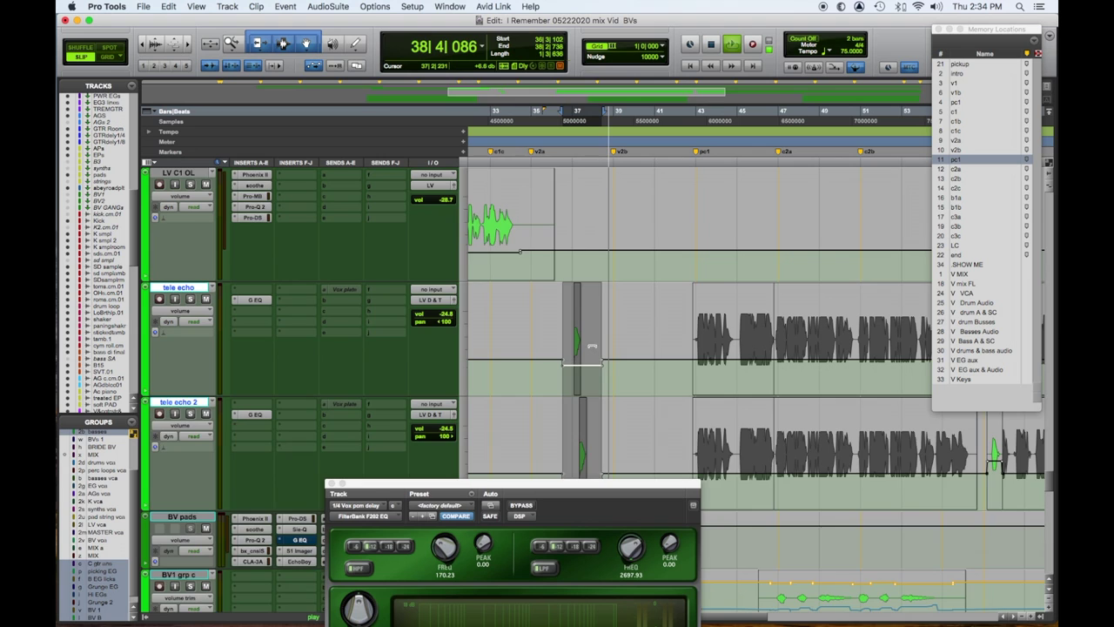
pyautogui.scroll(-3, 592, 348)
pyautogui.scroll(-3, 592, 348)
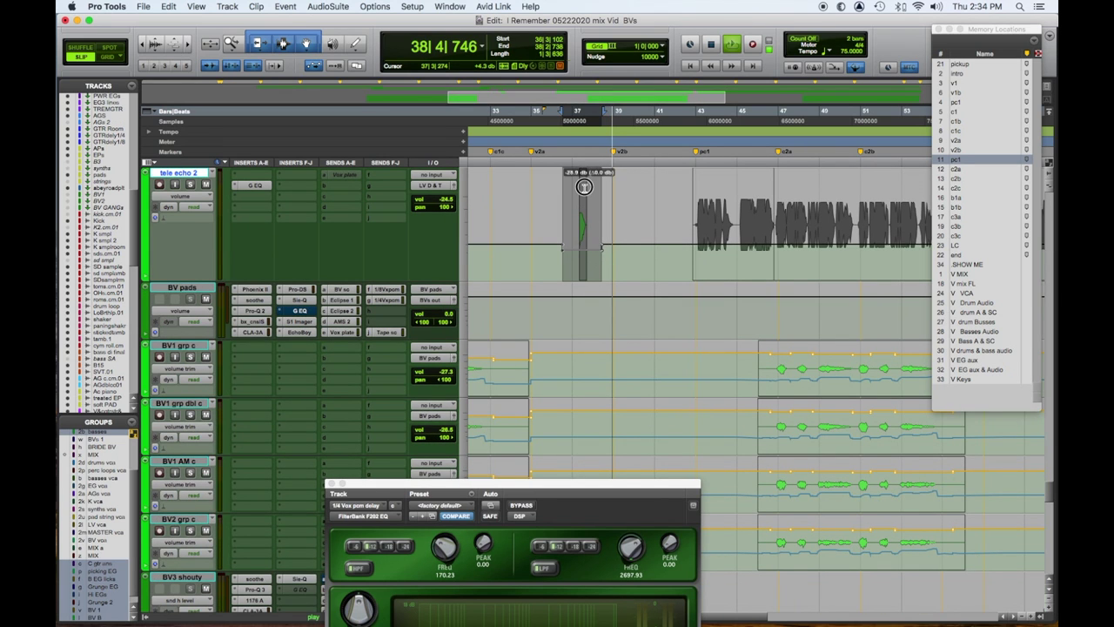
# Select the LV phrase from 41|3|741 to 42|4|232 and place the edit cursor in bar 42
pyautogui.scroll(10, 662, 227)
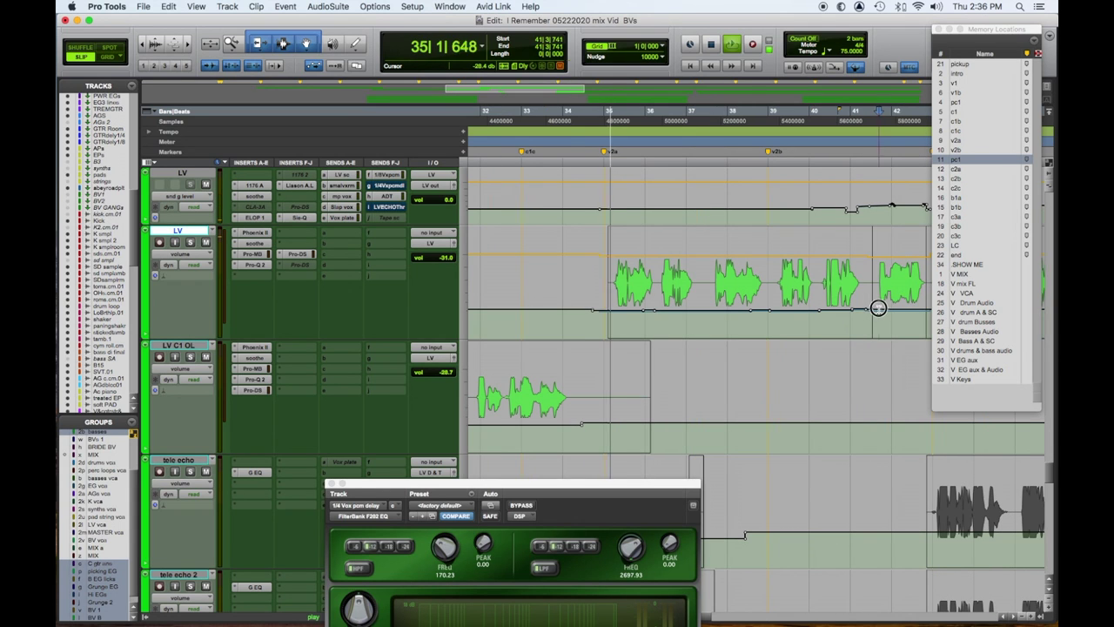
pyautogui.moveTo(879, 308); pyautogui.dragTo(928, 308)
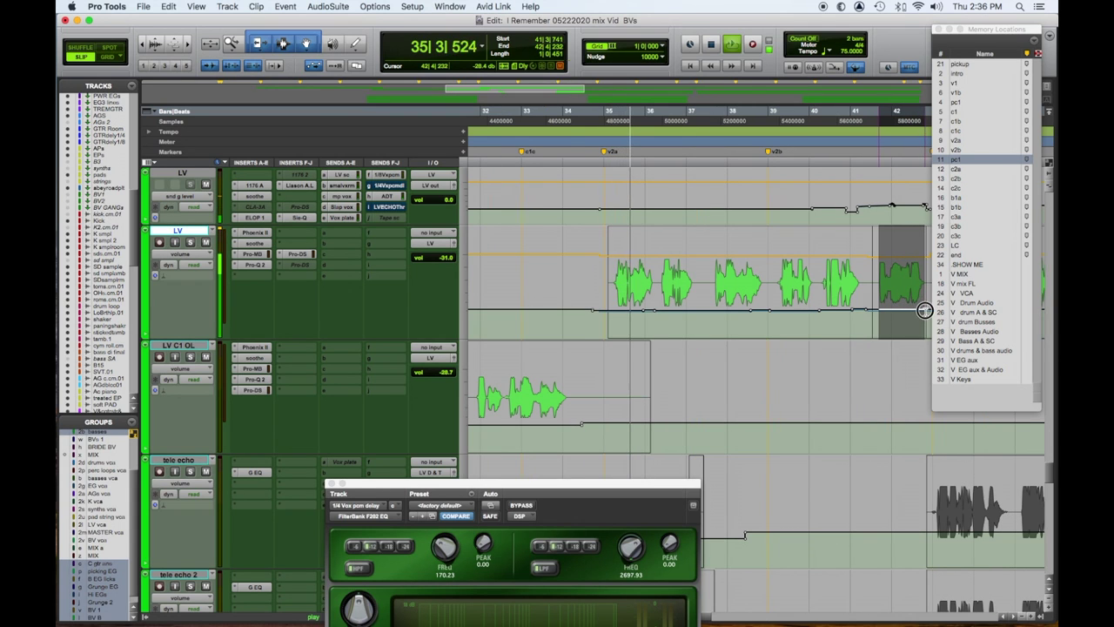
pyautogui.click(908, 242)
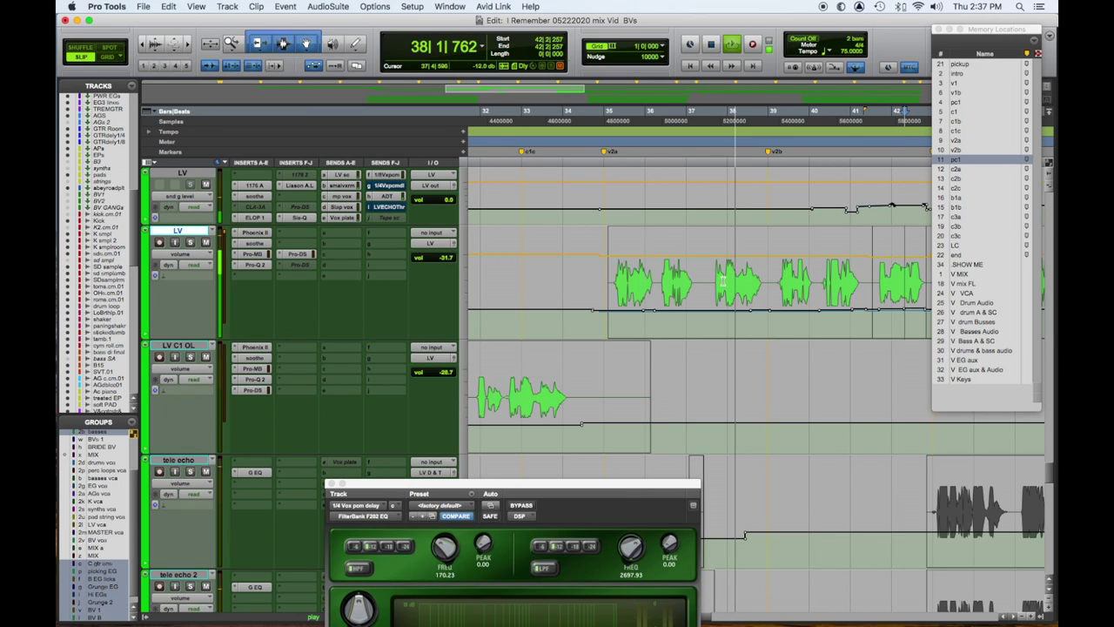
# Select the LV from 37|4|707 to 38|3|502 and slightly adjust its volume there
pyautogui.moveTo(725, 275); pyautogui.dragTo(750, 297)
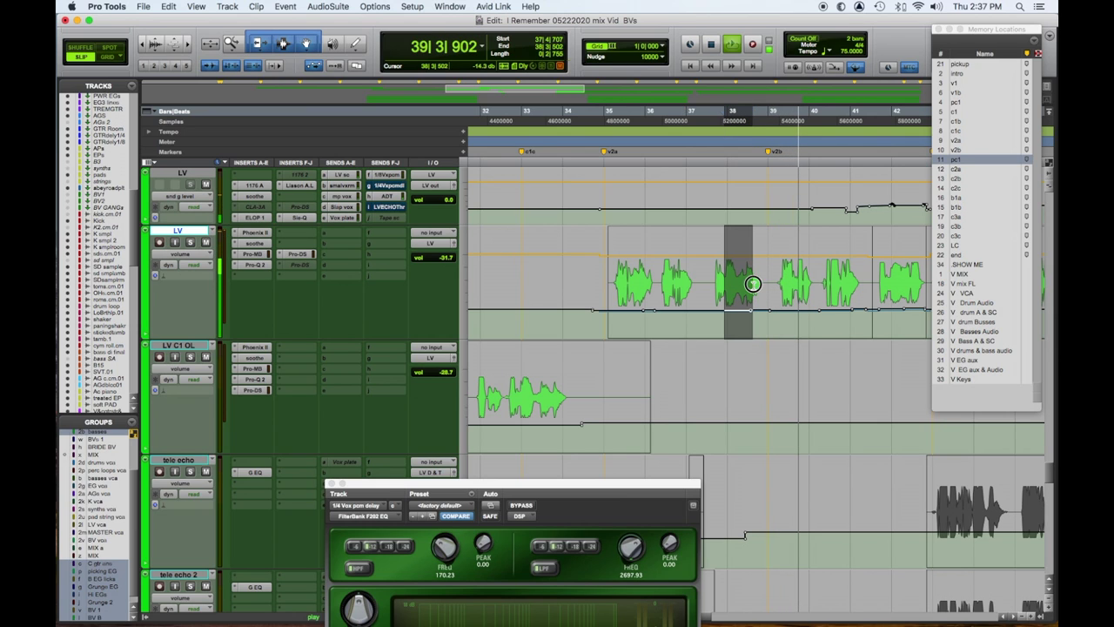
pyautogui.moveTo(741, 243)
pyautogui.mouseDown()
pyautogui.moveTo(740, 259)
pyautogui.moveTo(762, 237)
pyautogui.mouseUp()
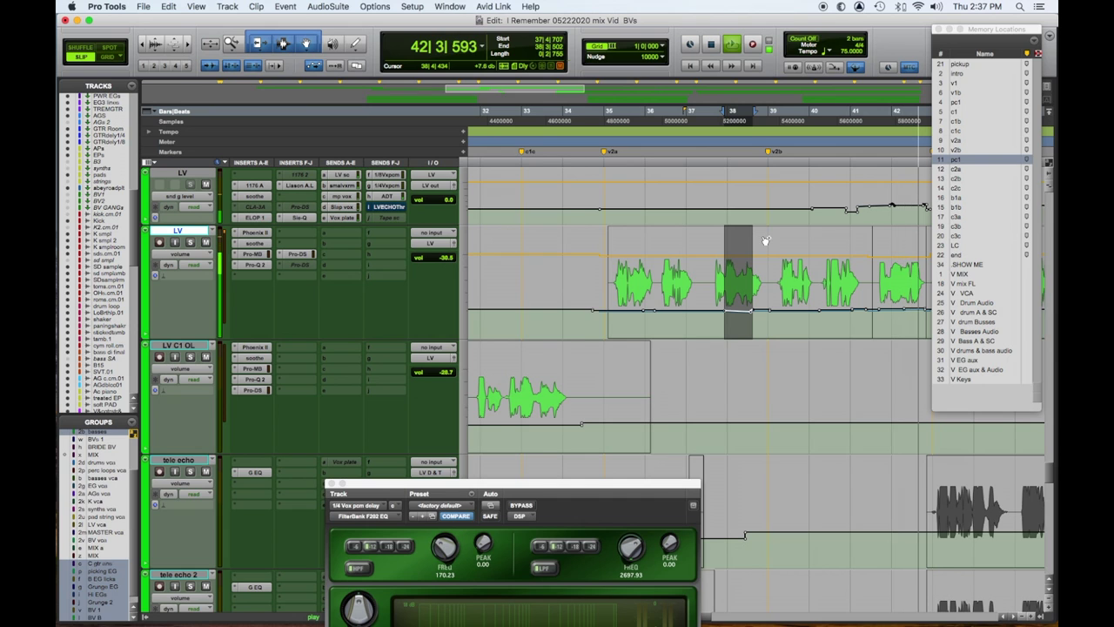
# Recall the c2a memory location and audition the mix leading into the second pre-chorus
pyautogui.press('r')
pyautogui.click(972, 171)
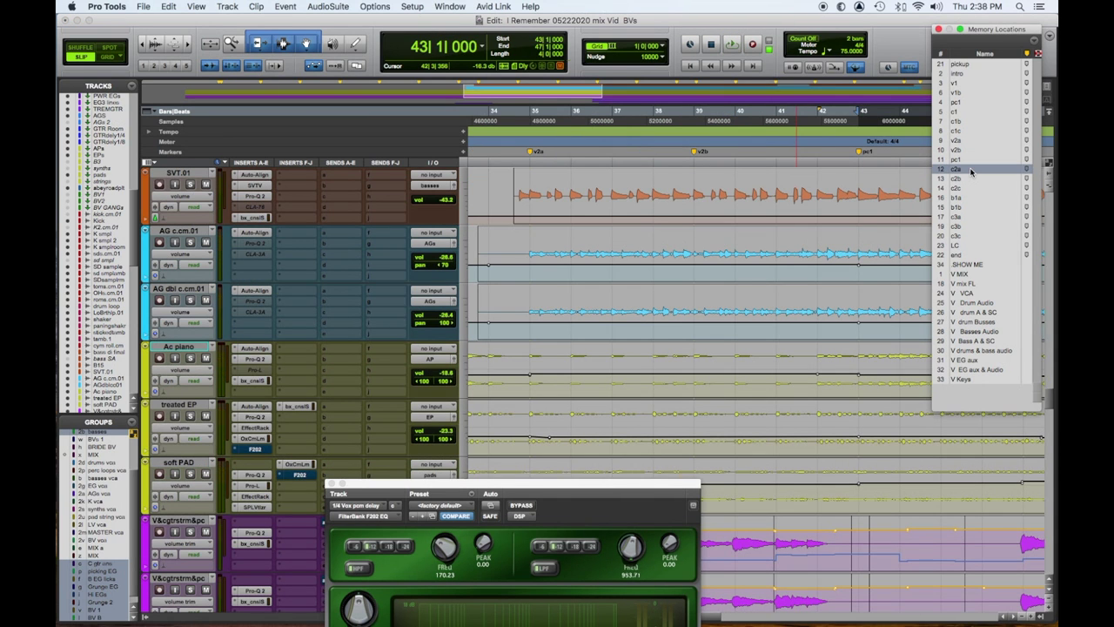
pyautogui.press('space')
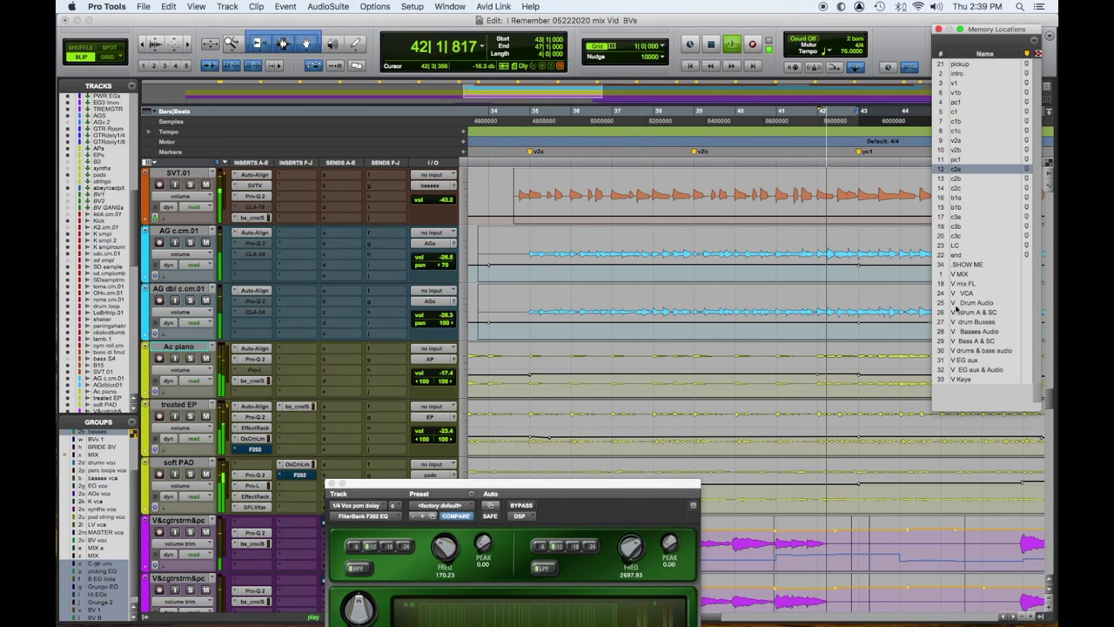
pyautogui.press('space')
# Select PC gtr c and PC gtr dbl c from 42|3|356 to 47|3|159 and raise their volume slightly
pyautogui.hscroll(4, 879, 365)
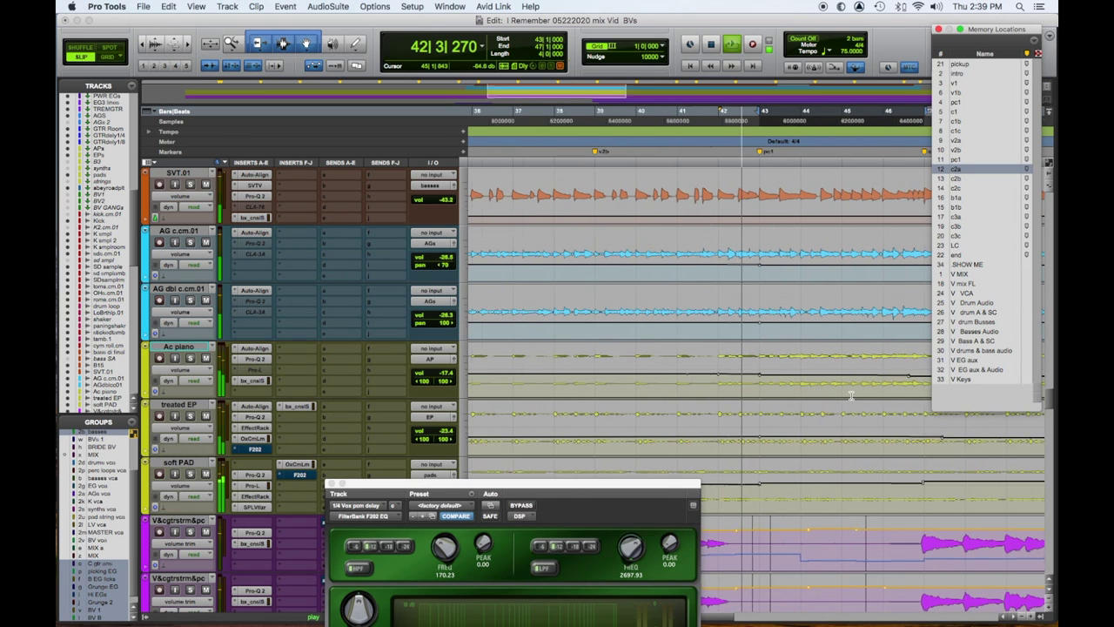
pyautogui.scroll(2, 851, 397)
pyautogui.scroll(-10, 851, 396)
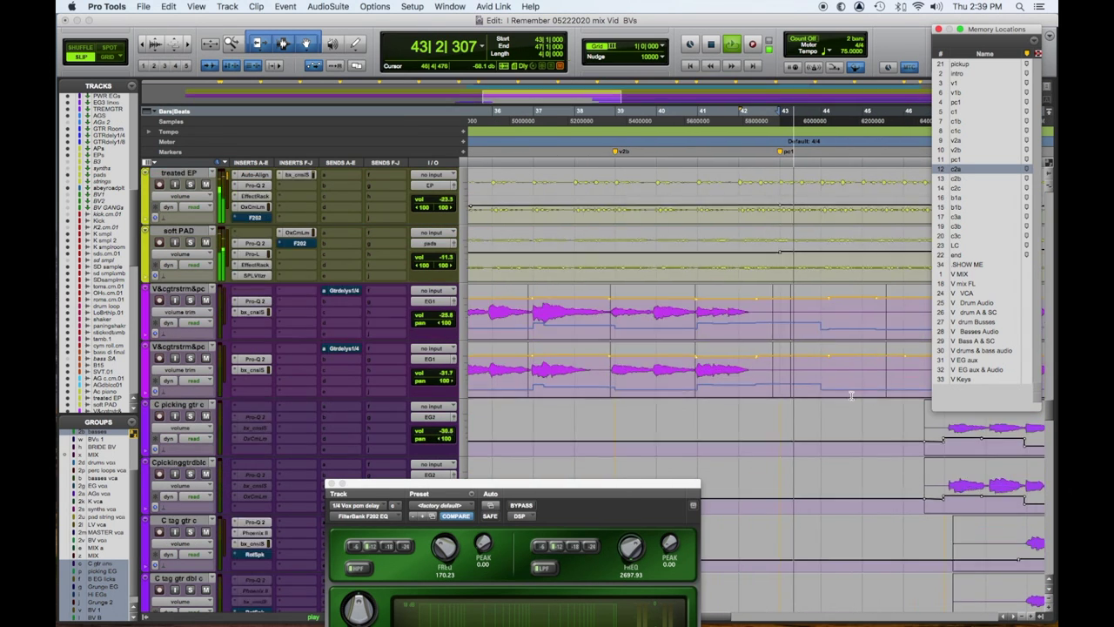
pyautogui.scroll(-1, 851, 396)
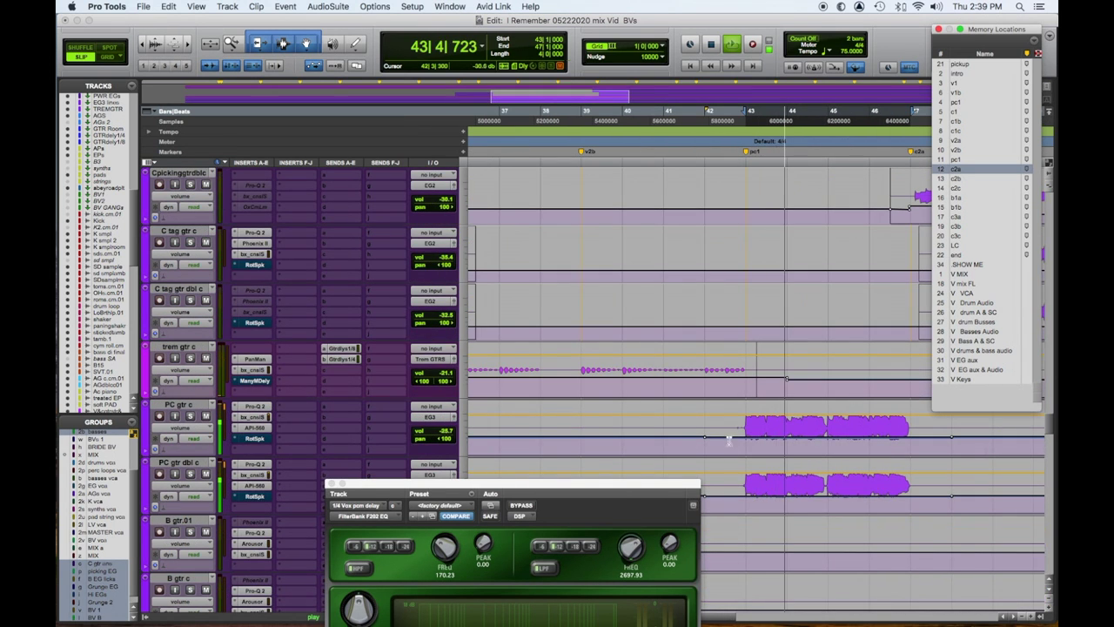
pyautogui.moveTo(729, 437); pyautogui.dragTo(931, 470)
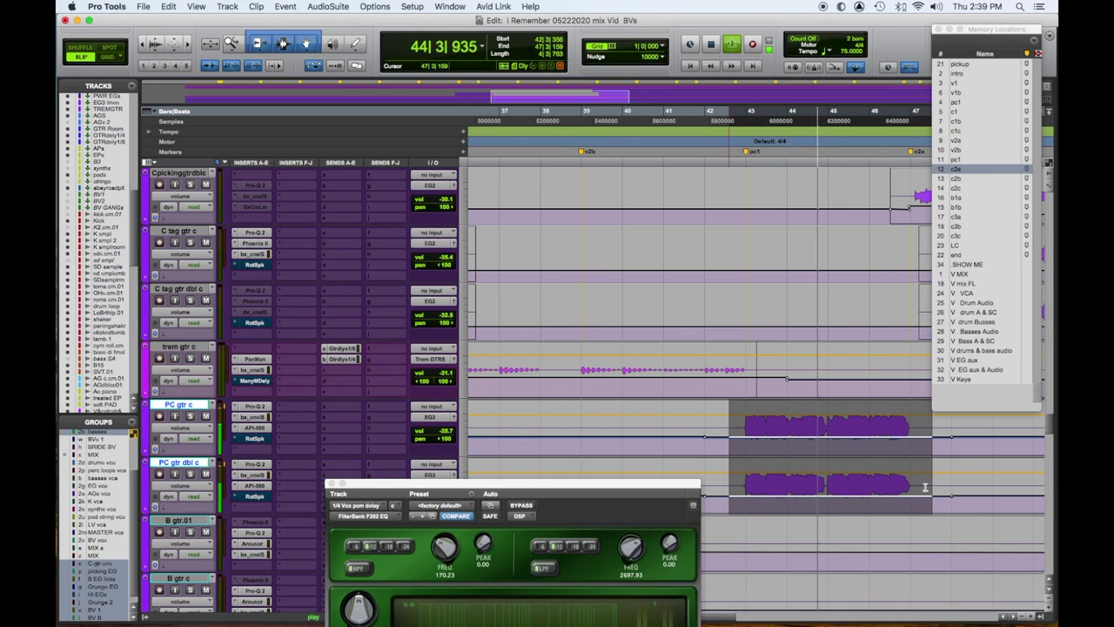
pyautogui.moveTo(908, 405); pyautogui.dragTo(908, 381)
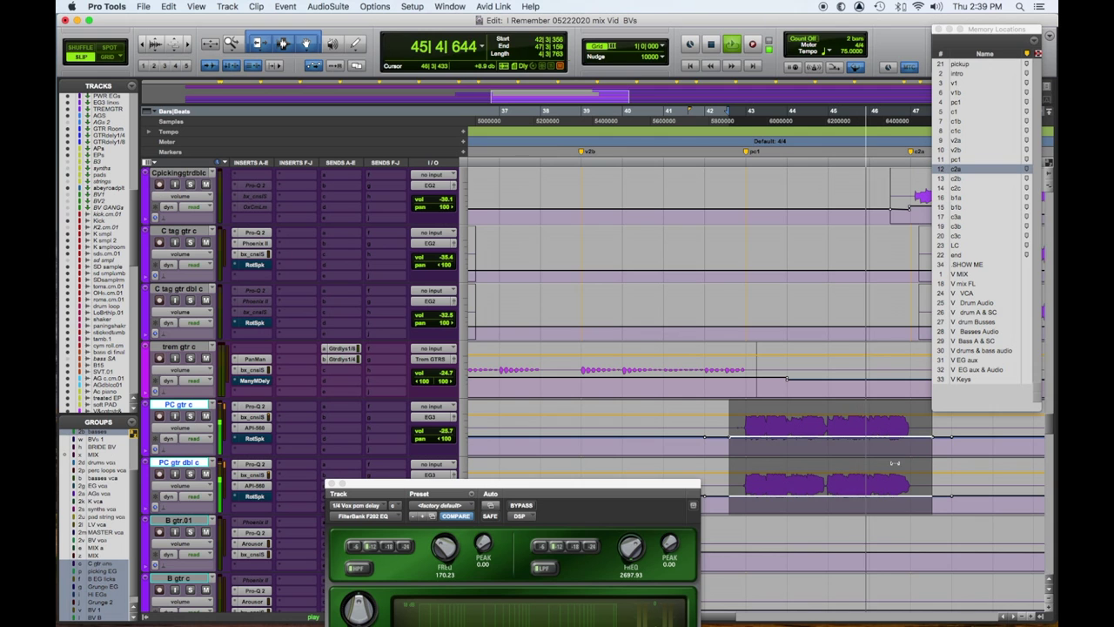
pyautogui.moveTo(895, 459); pyautogui.dragTo(895, 460)
pyautogui.scroll(5, 835, 340)
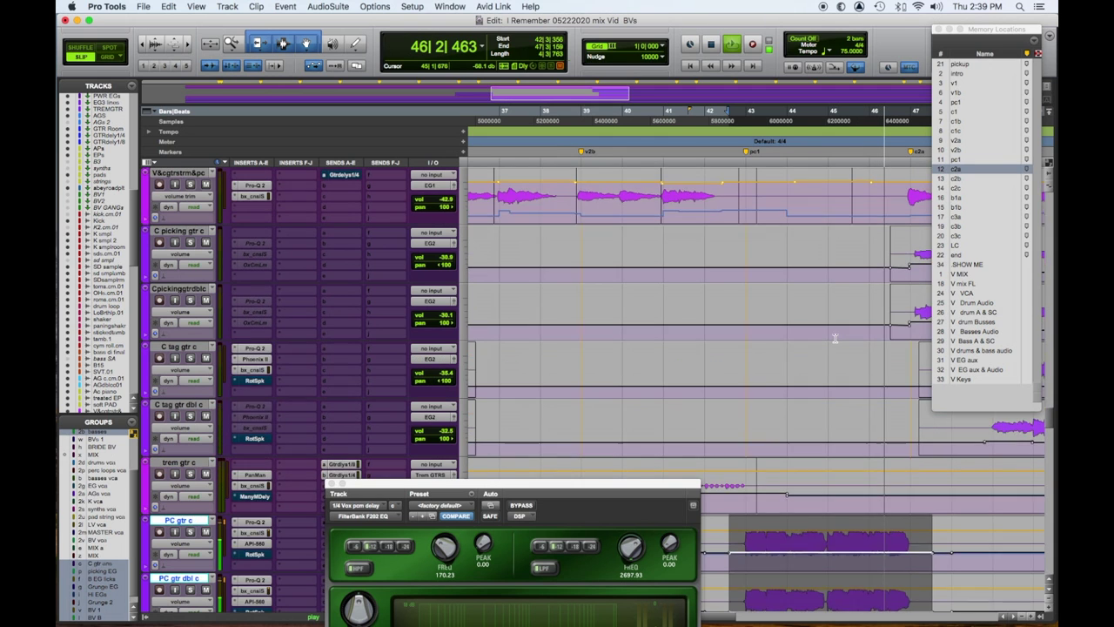
# Slightly adjust the treated EP volume in the pre-chorus and select the AG dbl c.cm.01 passage from about bar 43 to bar 47
pyautogui.scroll(3, 836, 340)
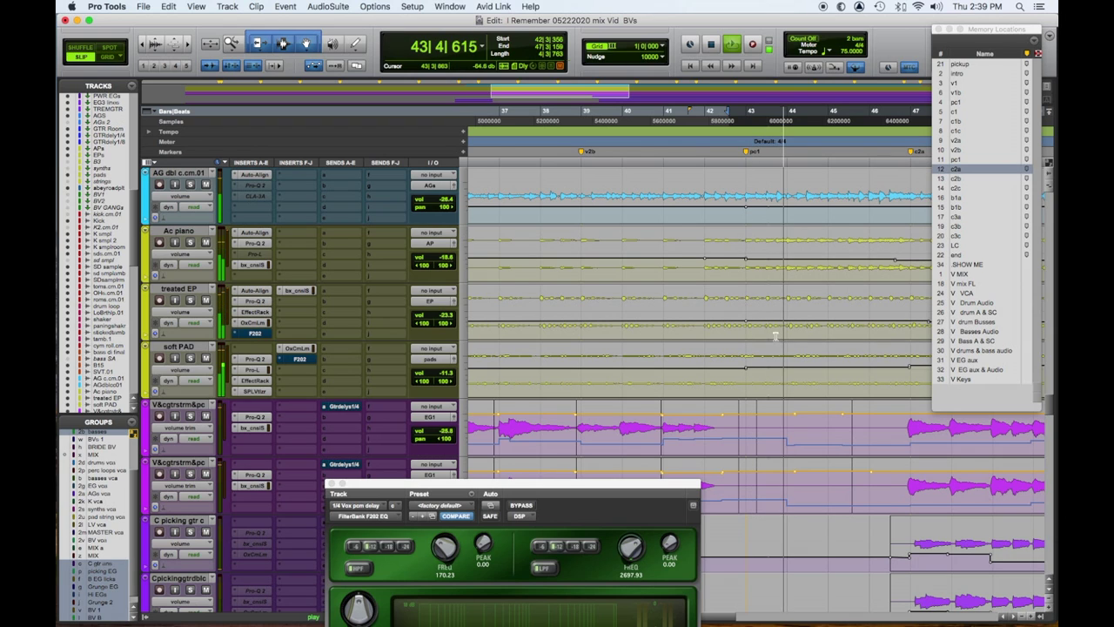
pyautogui.moveTo(823, 293); pyautogui.dragTo(827, 305)
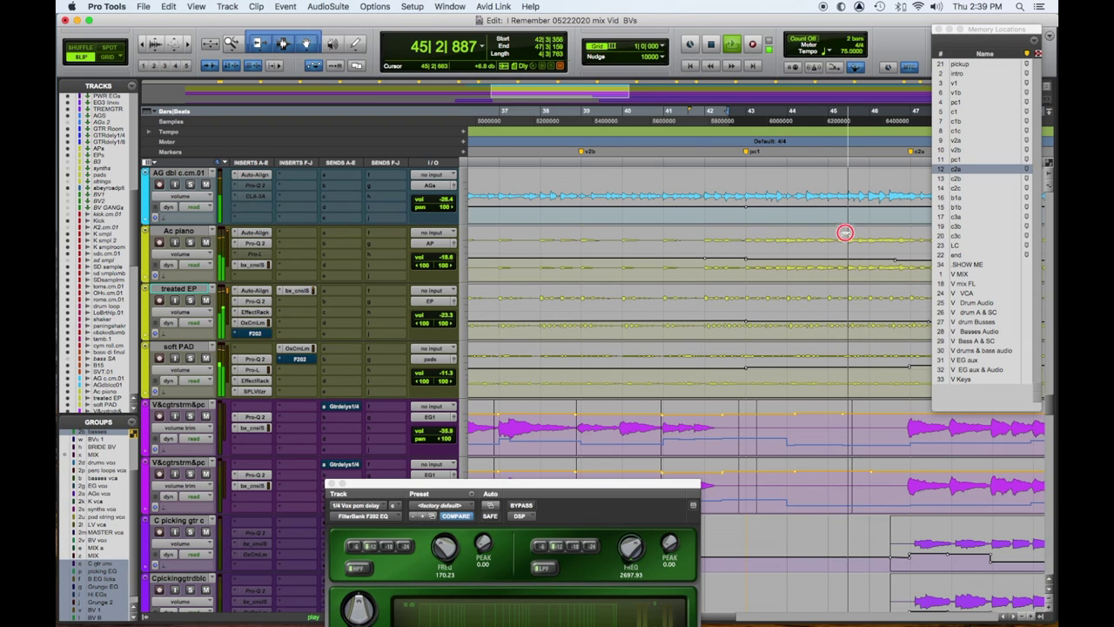
pyautogui.moveTo(742, 209); pyautogui.dragTo(900, 206)
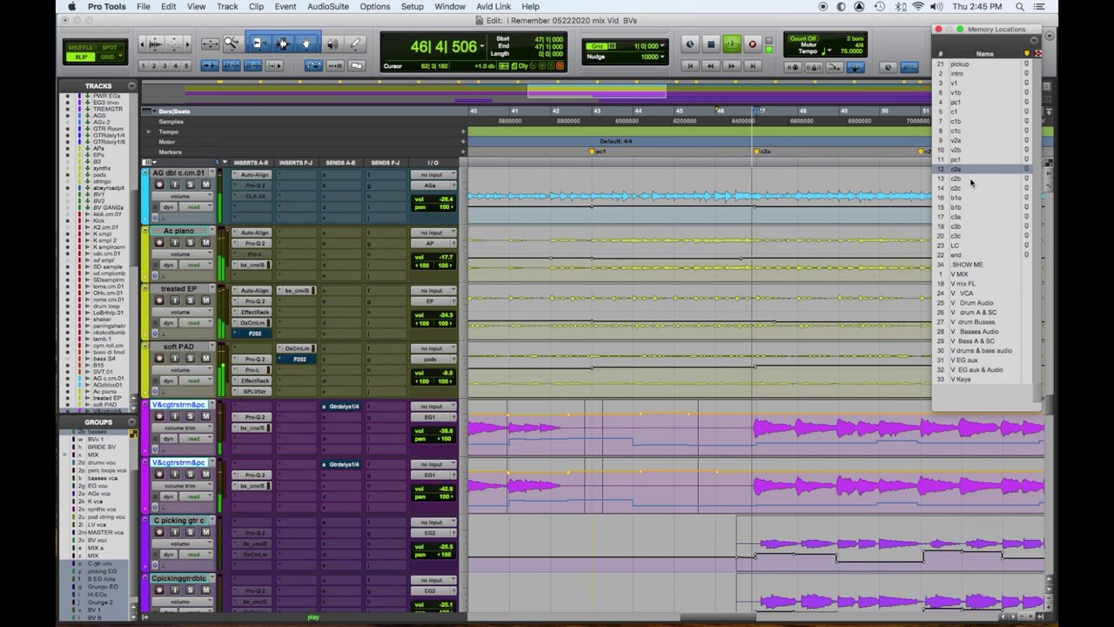
# Slightly lower the Ac piano volume over the second chorus, starting at c2a
pyautogui.scroll(1, 851, 256)
pyautogui.hscroll(3, 845, 256)
pyautogui.hscroll(-2, 843, 256)
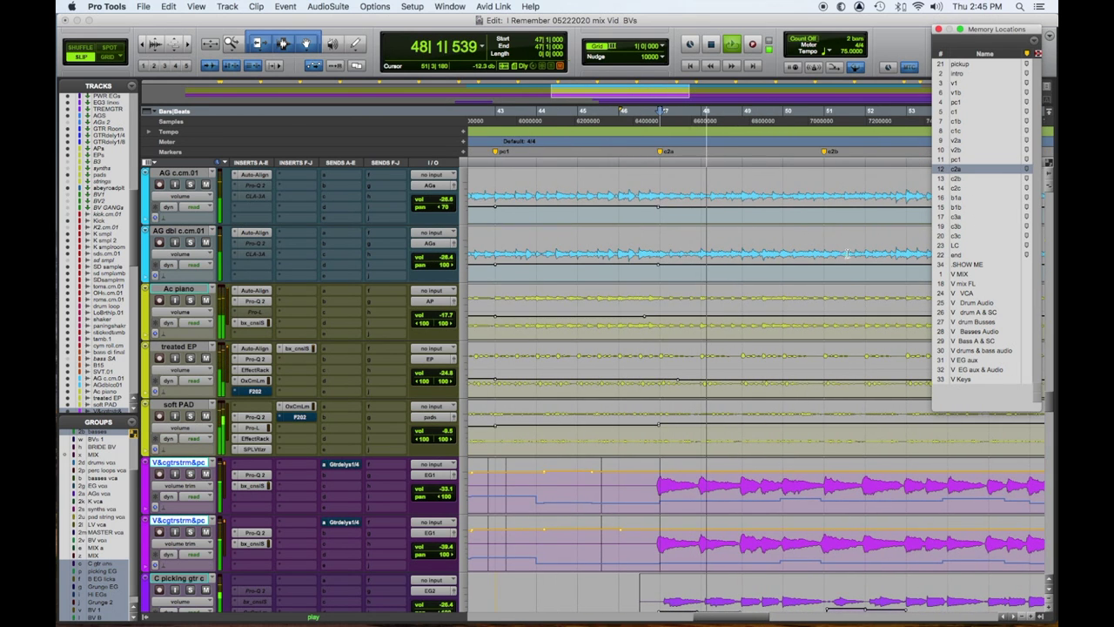
pyautogui.press('super+bracketleft')
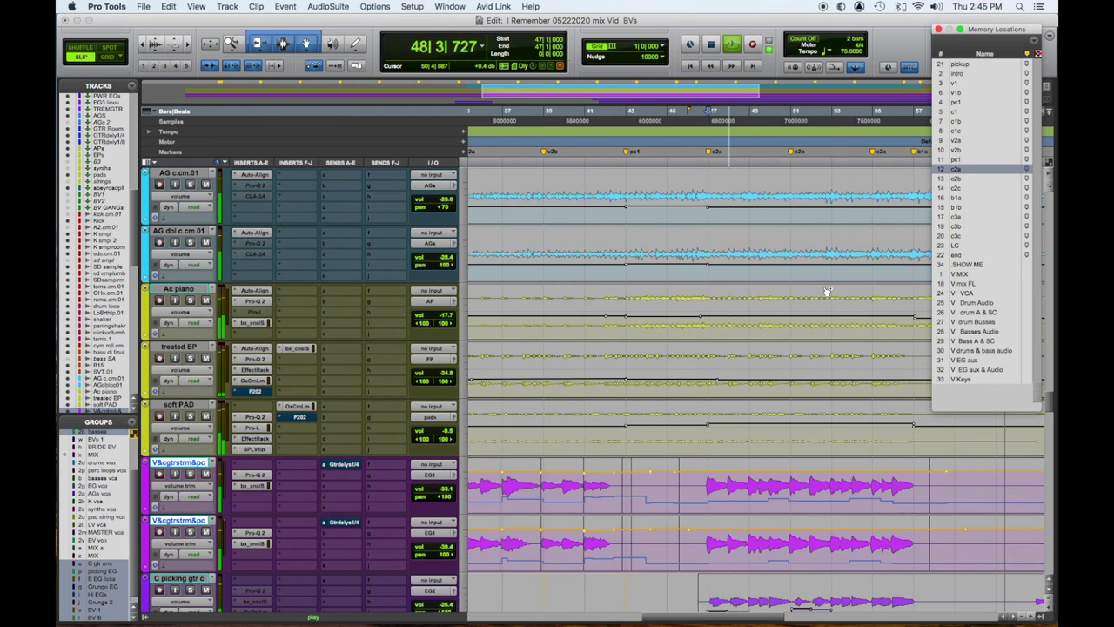
pyautogui.click(827, 293)
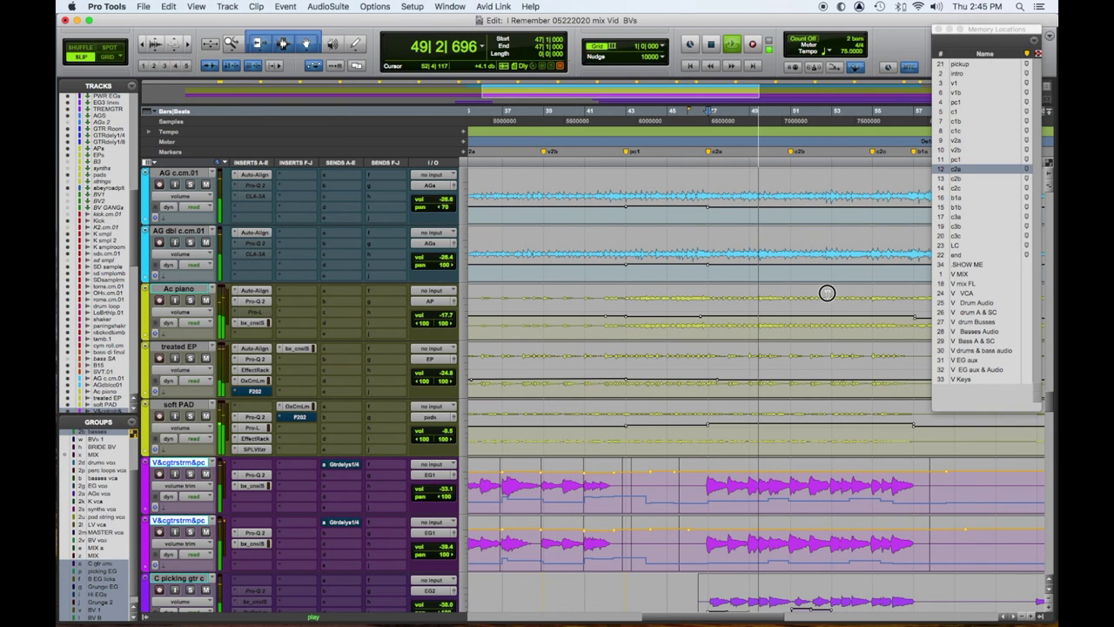
pyautogui.moveTo(827, 292); pyautogui.dragTo(826, 295)
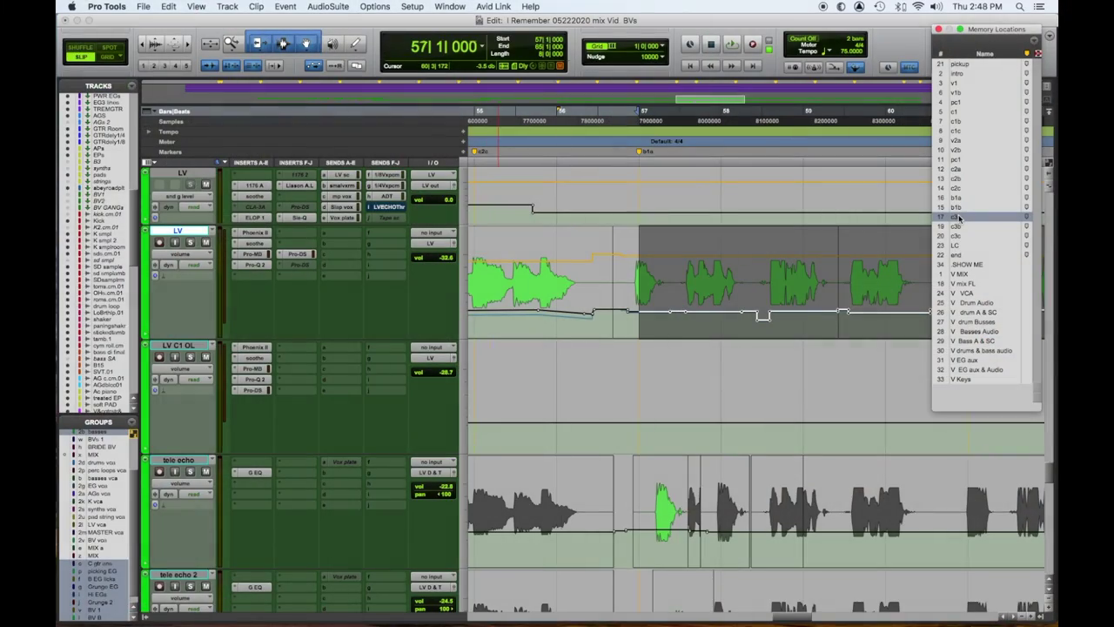
# Play from b1a and lower the volume of the first LV word in bar 57 and its tele echo clip
pyautogui.press('space')
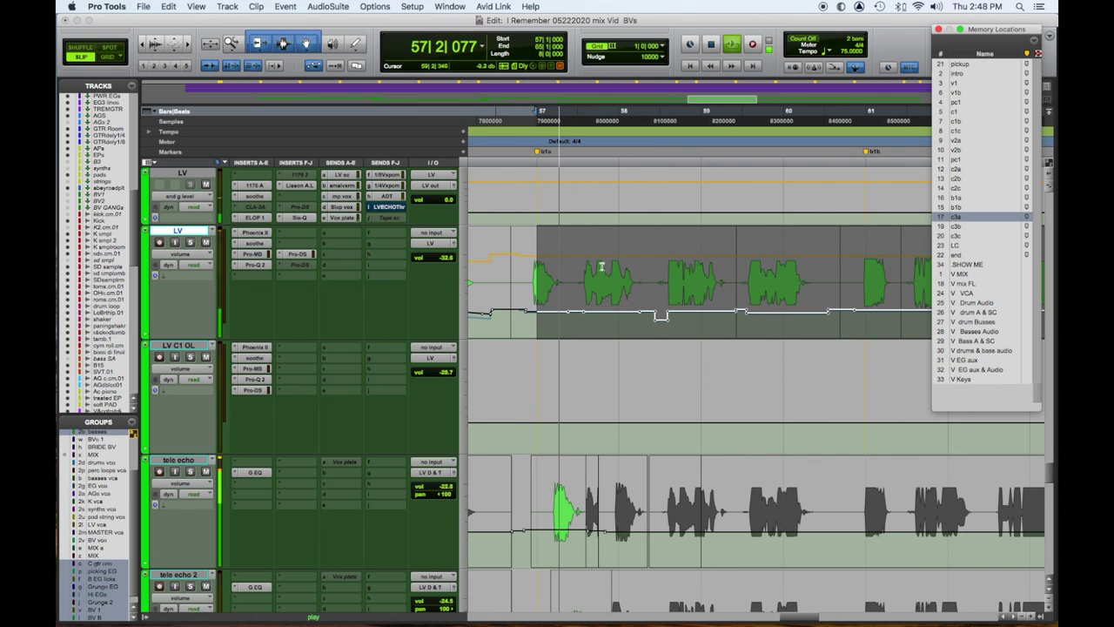
pyautogui.click(543, 299)
pyautogui.moveTo(548, 242); pyautogui.dragTo(547, 282)
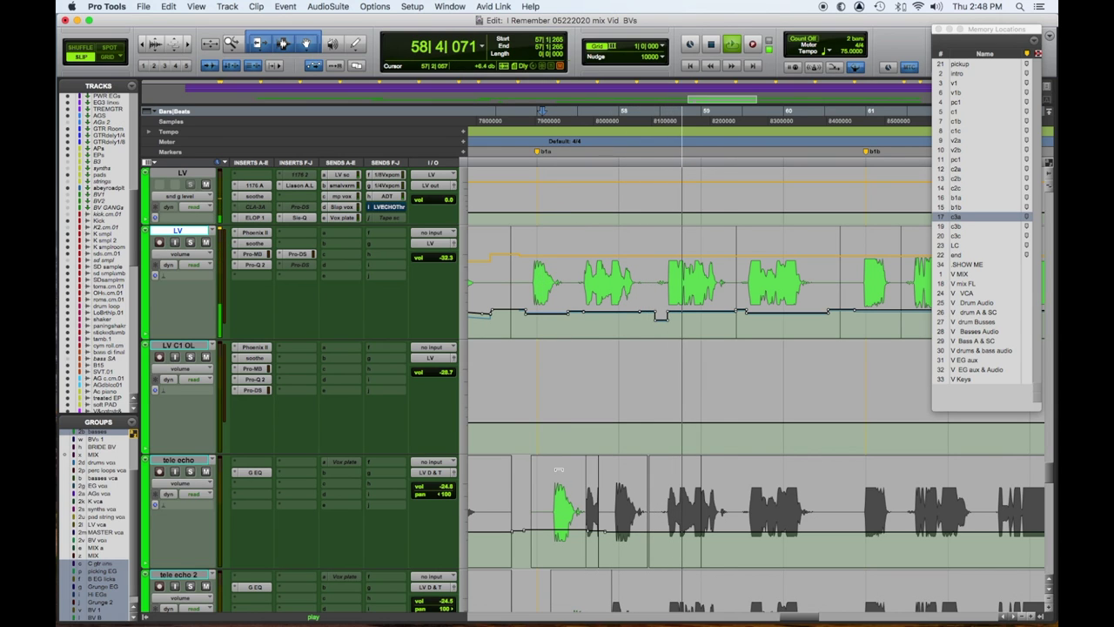
pyautogui.moveTo(560, 465); pyautogui.dragTo(561, 513)
# Lower the tele echo 2 volume under its active clip in bar 57 to about -21.0 dB
pyautogui.scroll(-5, 571, 417)
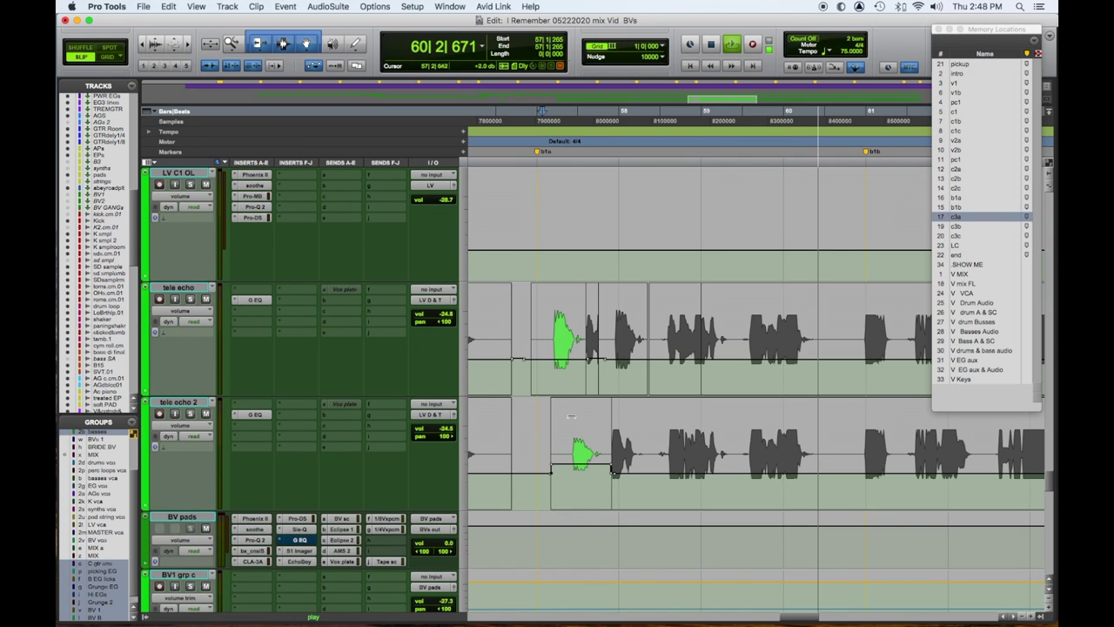
pyautogui.moveTo(583, 411); pyautogui.dragTo(583, 419)
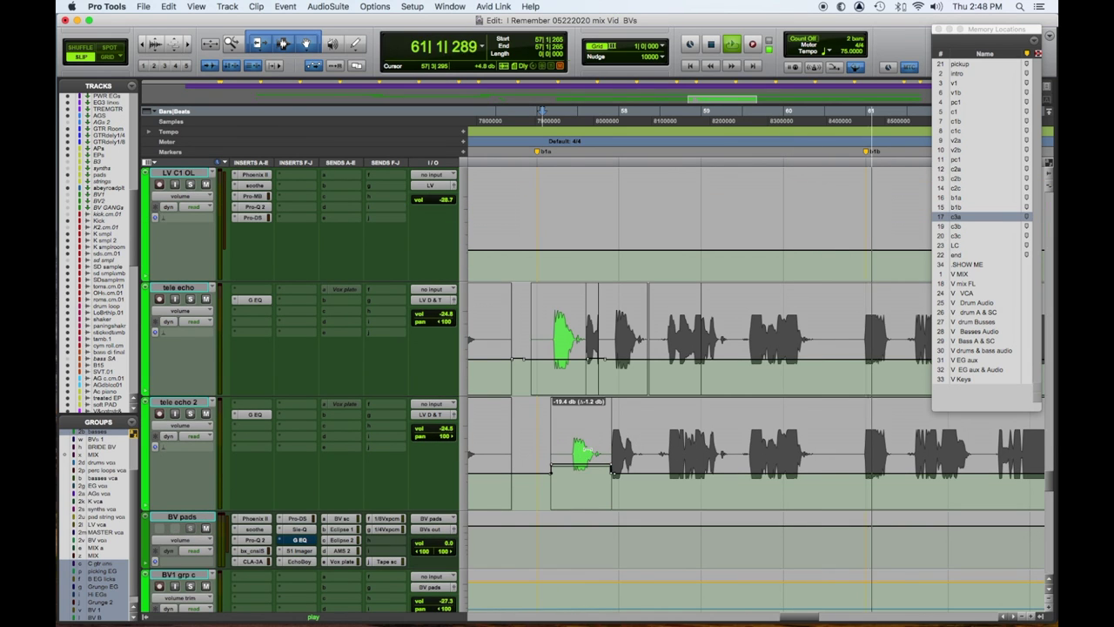
pyautogui.scroll(5, 637, 259)
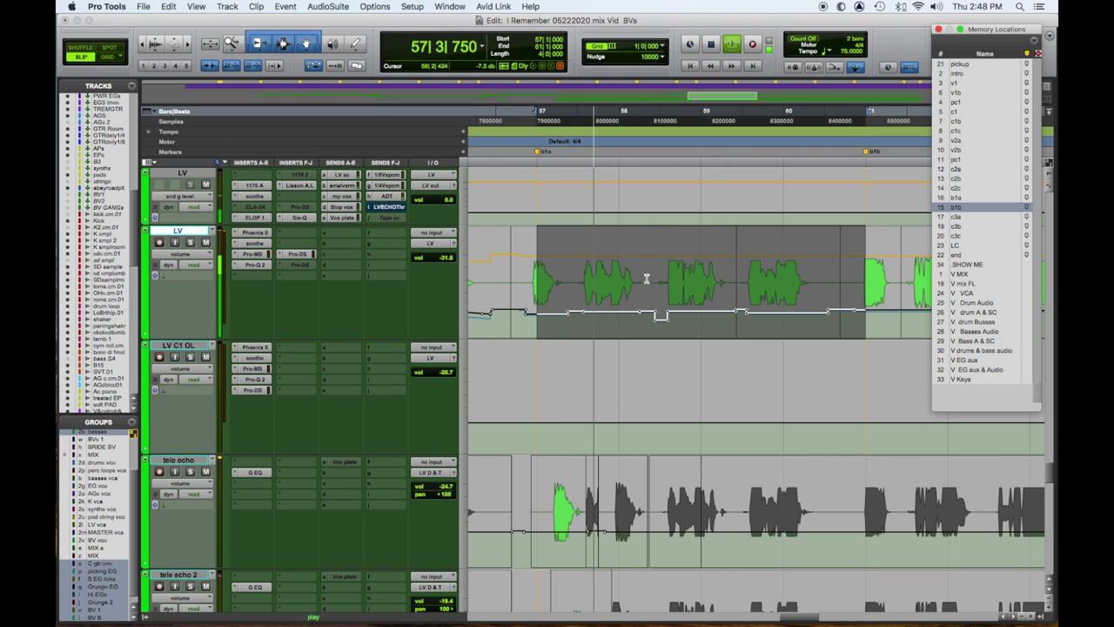
pyautogui.scroll(-5, 648, 263)
pyautogui.moveTo(577, 298); pyautogui.dragTo(580, 299)
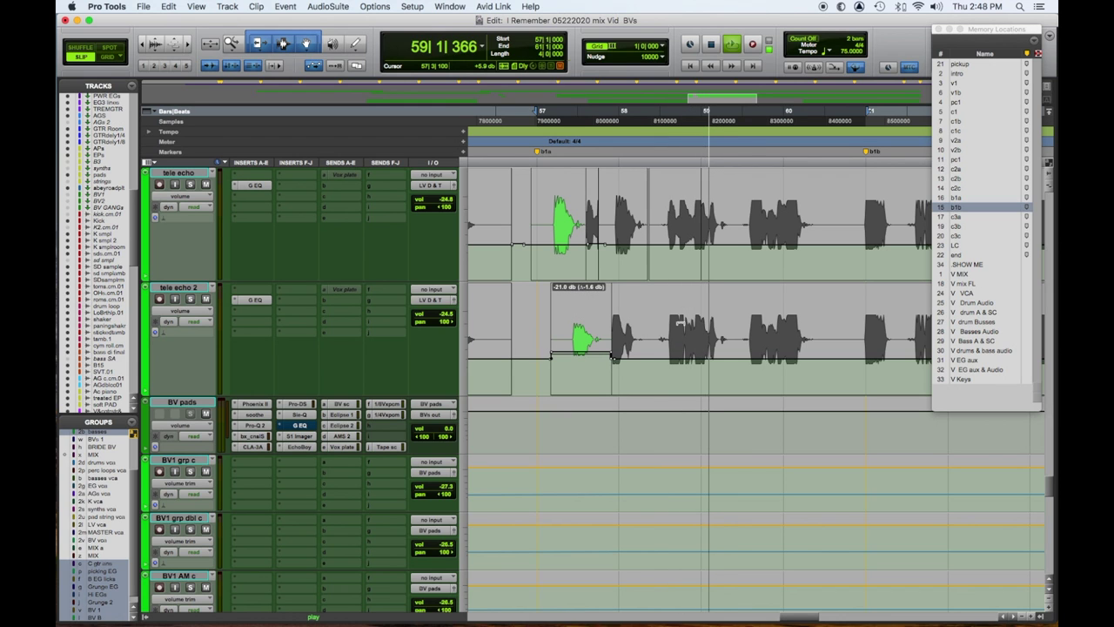
# Lower the grouped BV3 vocal tracks' volume by 0.7 dB on the bar 57 phrase and reduce the bar 58 phrase slightly
pyautogui.scroll(-5, 680, 324)
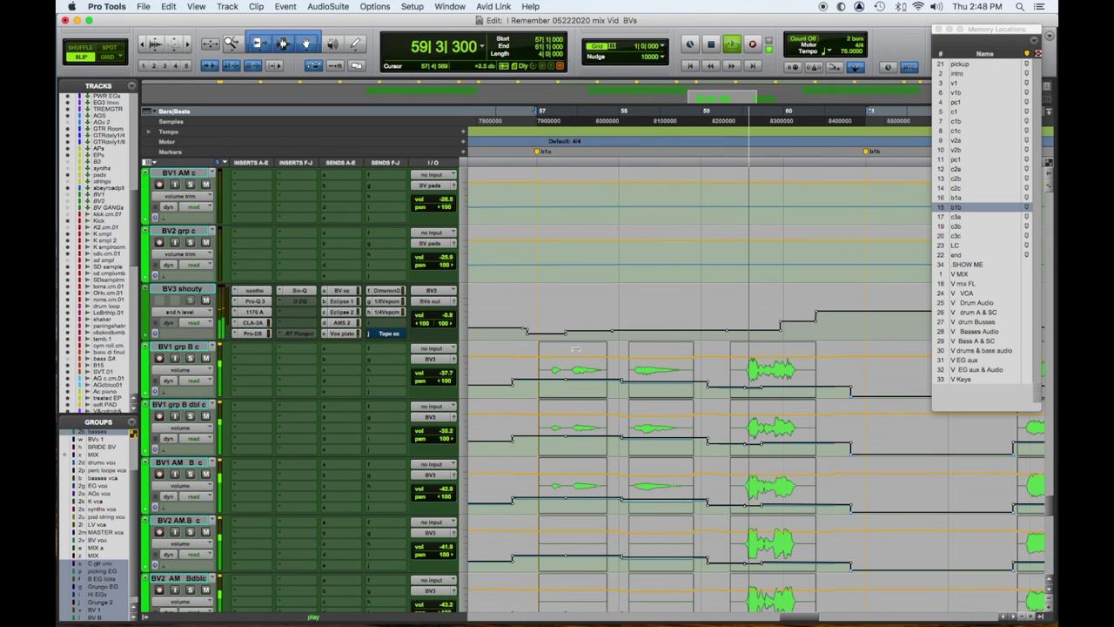
pyautogui.moveTo(577, 349); pyautogui.dragTo(592, 370)
pyautogui.press('space')
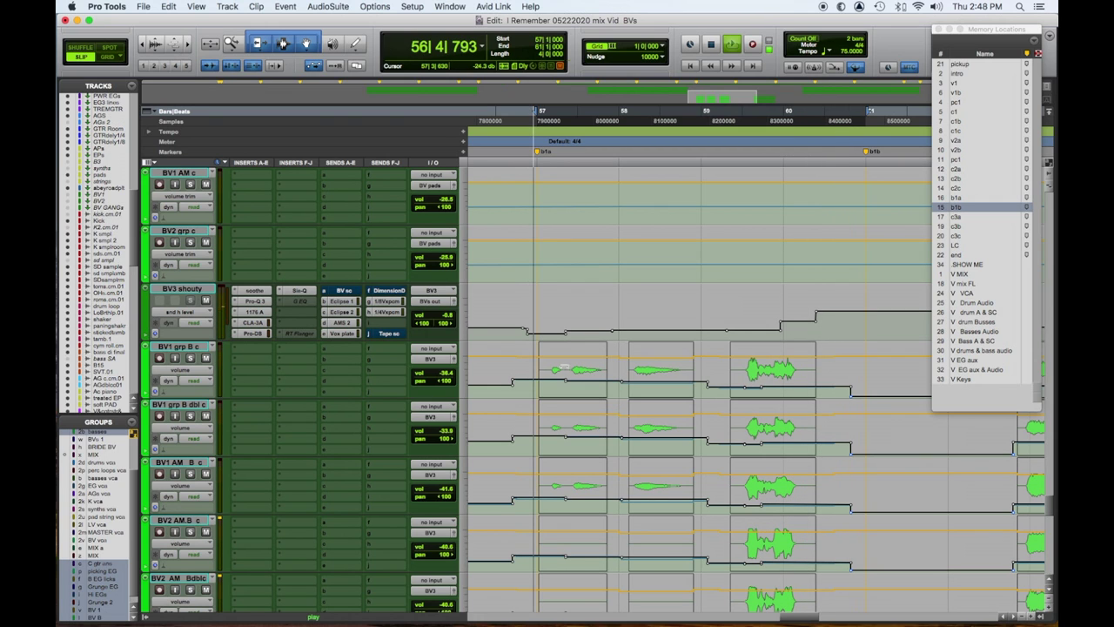
pyautogui.press('space')
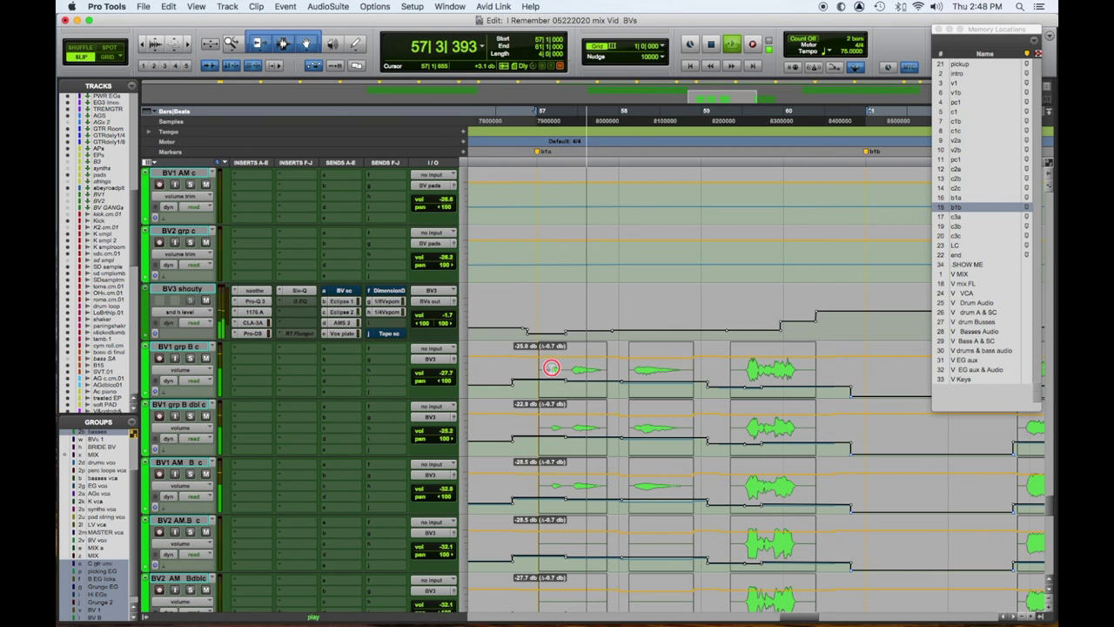
pyautogui.moveTo(668, 353); pyautogui.dragTo(677, 367)
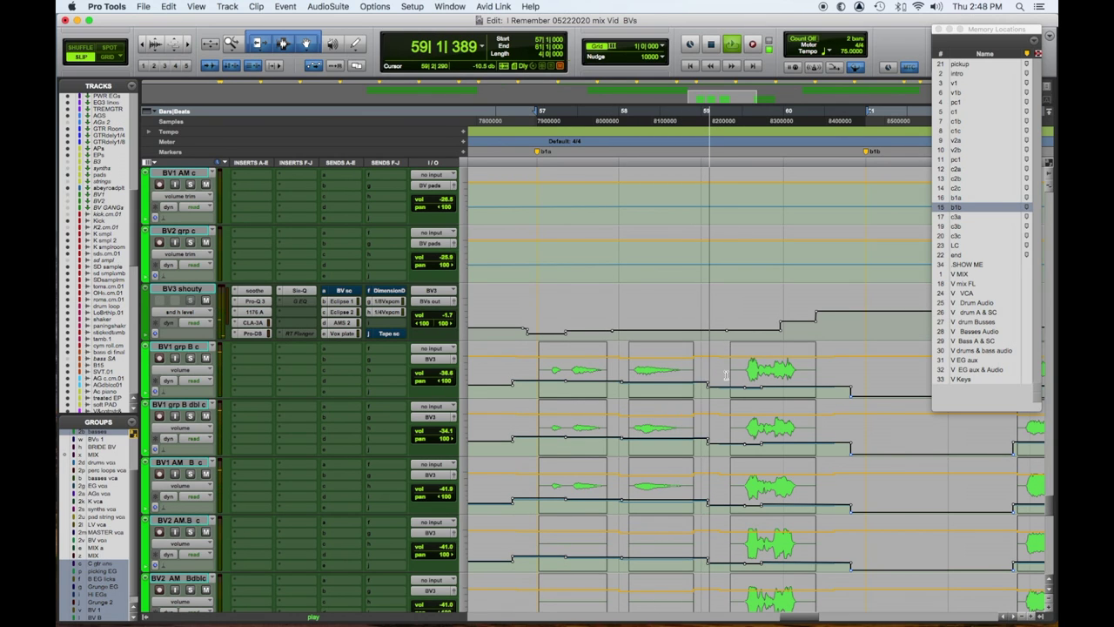
# Using volume trim on the grouped BVs, raise the phrase from 59|2|263 to 60|2|853 and lower the bar 58 phrase
pyautogui.moveTo(727, 384); pyautogui.dragTo(822, 383)
pyautogui.press('ctrl+super+Right')
pyautogui.moveTo(799, 350); pyautogui.dragTo(800, 295)
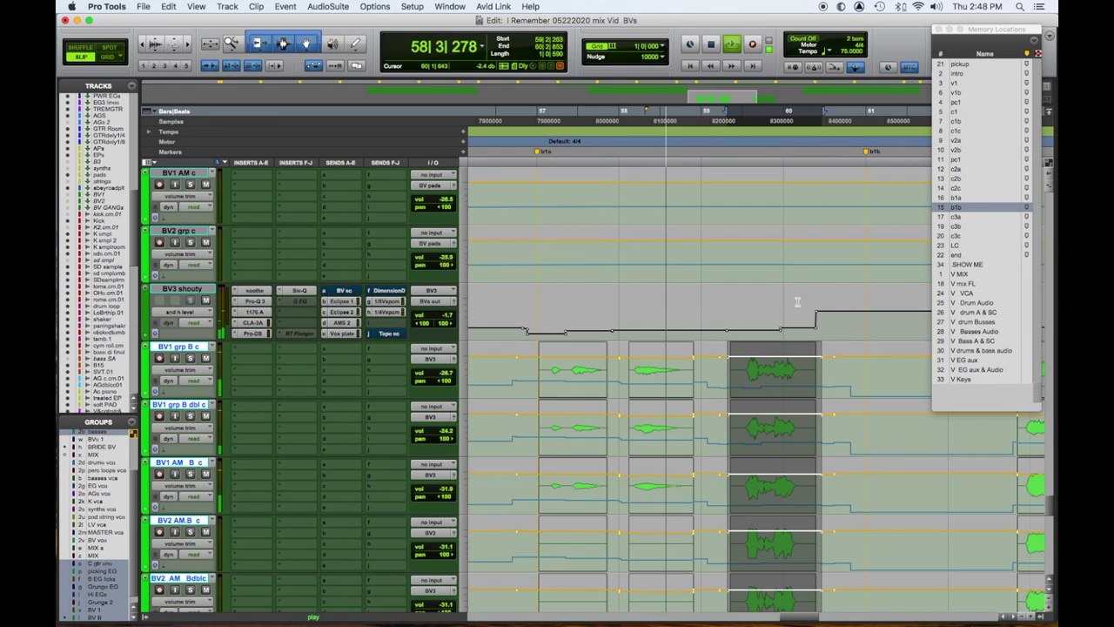
pyautogui.moveTo(669, 348); pyautogui.dragTo(671, 364)
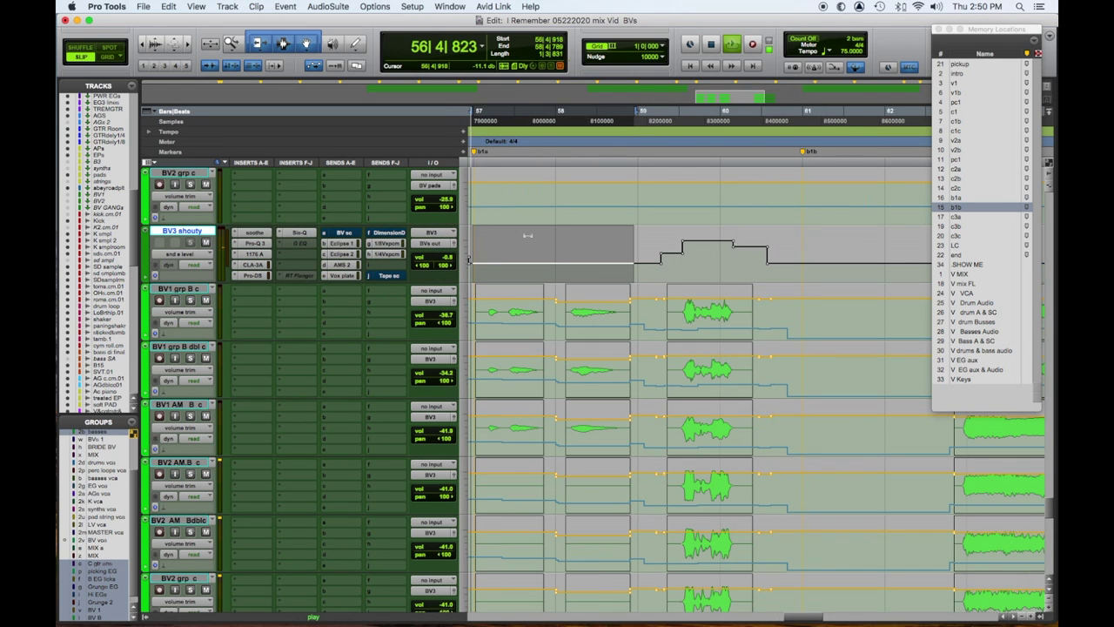
# Raise the BV3 shouty send E level from 56|4|918 to 58|4|789
pyautogui.moveTo(530, 235); pyautogui.dragTo(530, 226)
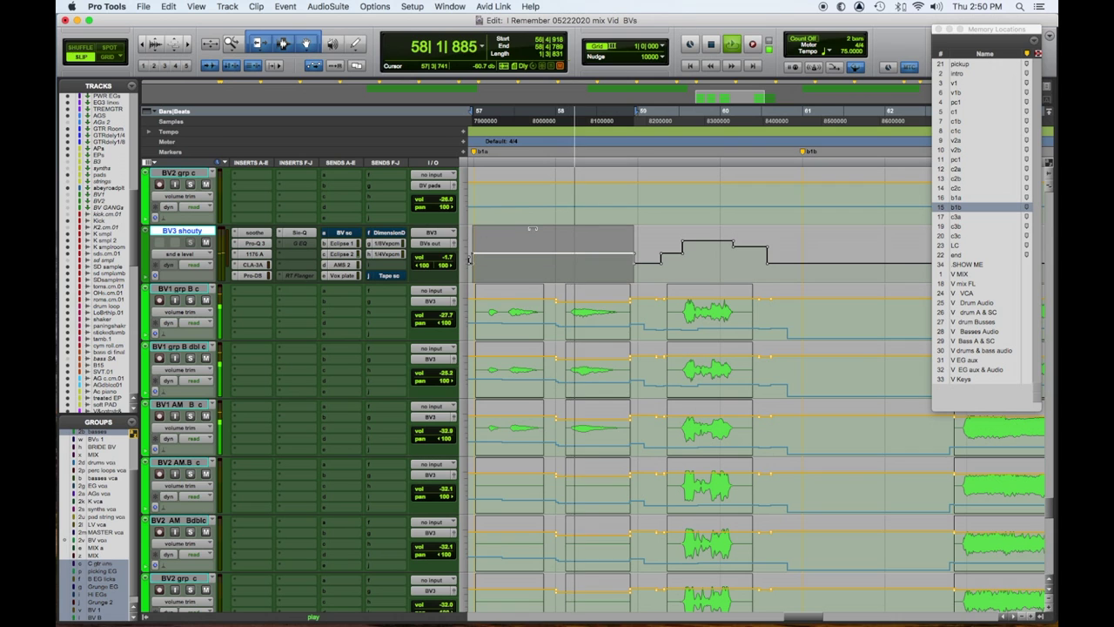
# Slightly lower the tele echo 2 clip in bar 57, replay the section and trim the tele echo clip's volume
pyautogui.scroll(6, 613, 258)
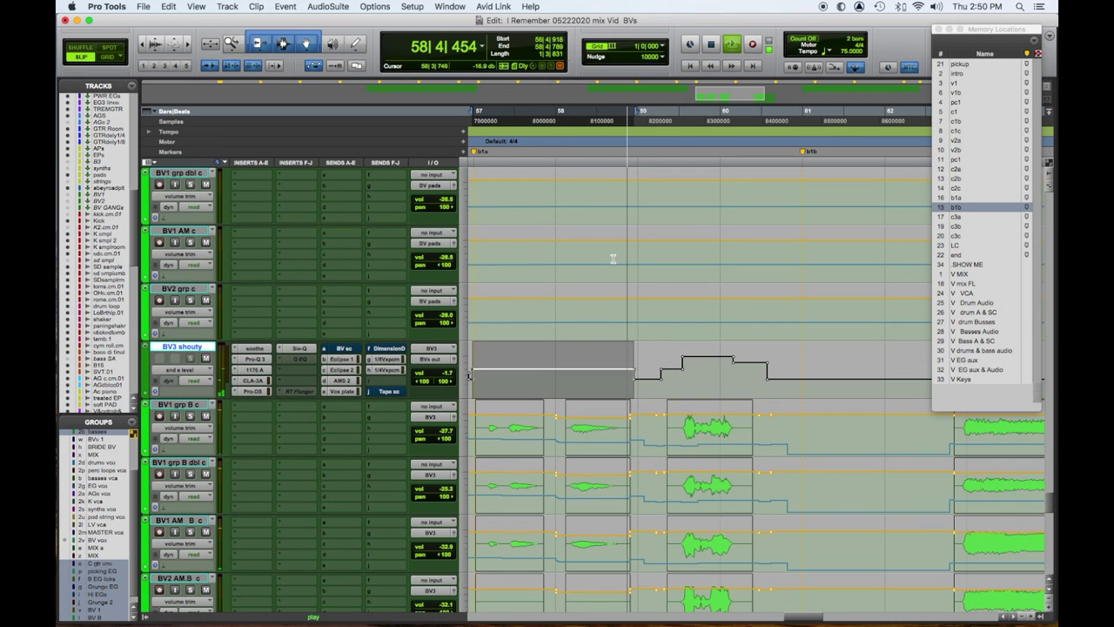
pyautogui.scroll(3, 613, 259)
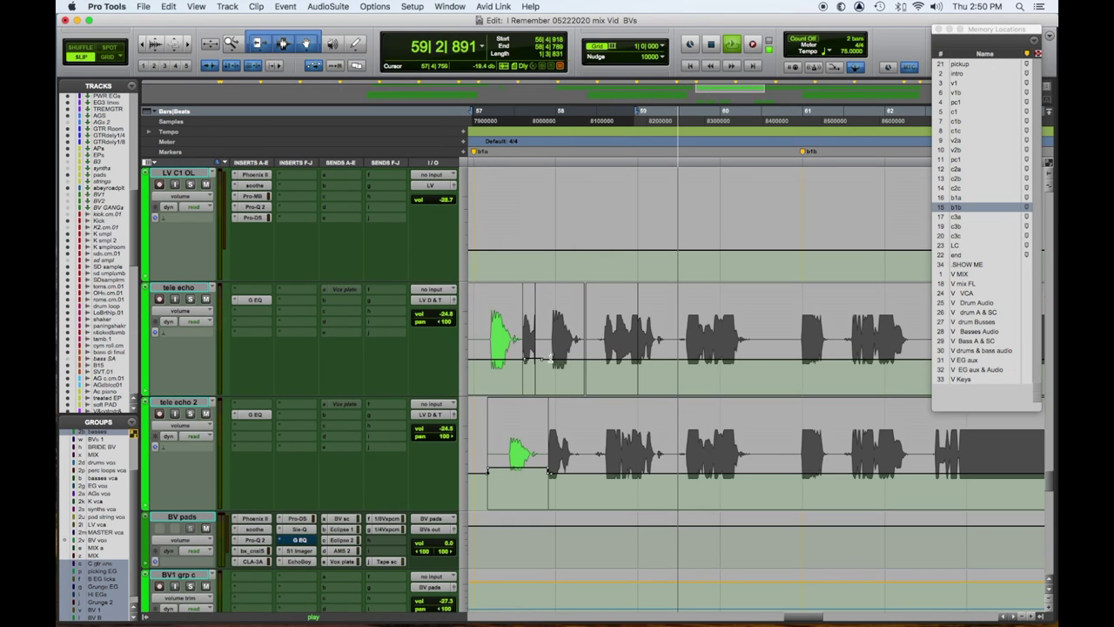
pyautogui.moveTo(520, 409); pyautogui.dragTo(520, 412)
pyautogui.press('space')
pyautogui.press('space')
pyautogui.scroll(-10, 776, 422)
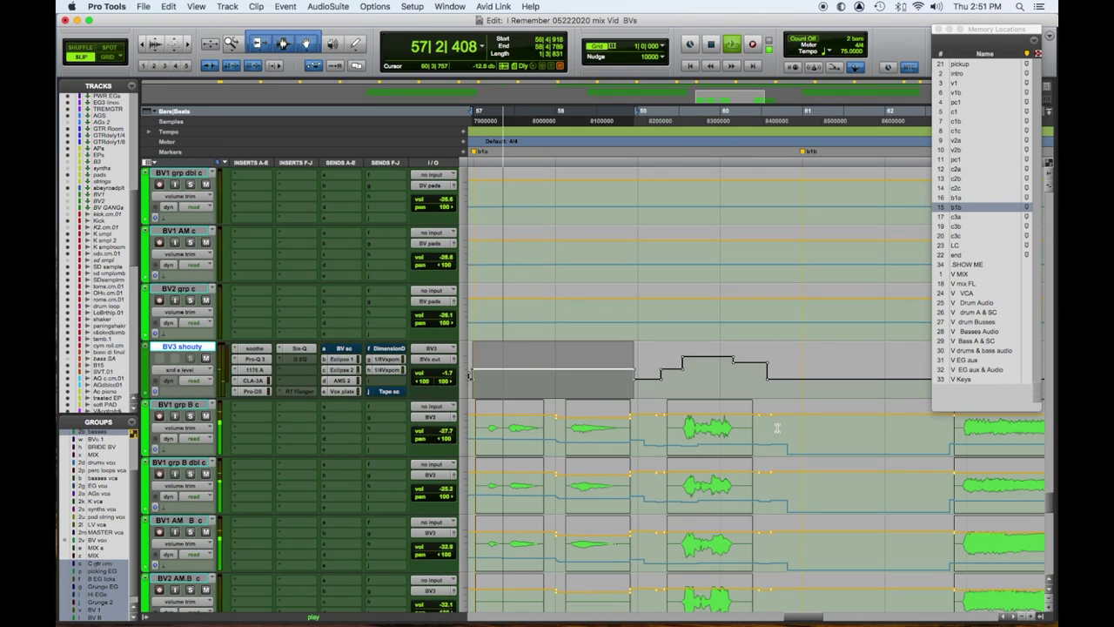
pyautogui.scroll(10, 748, 361)
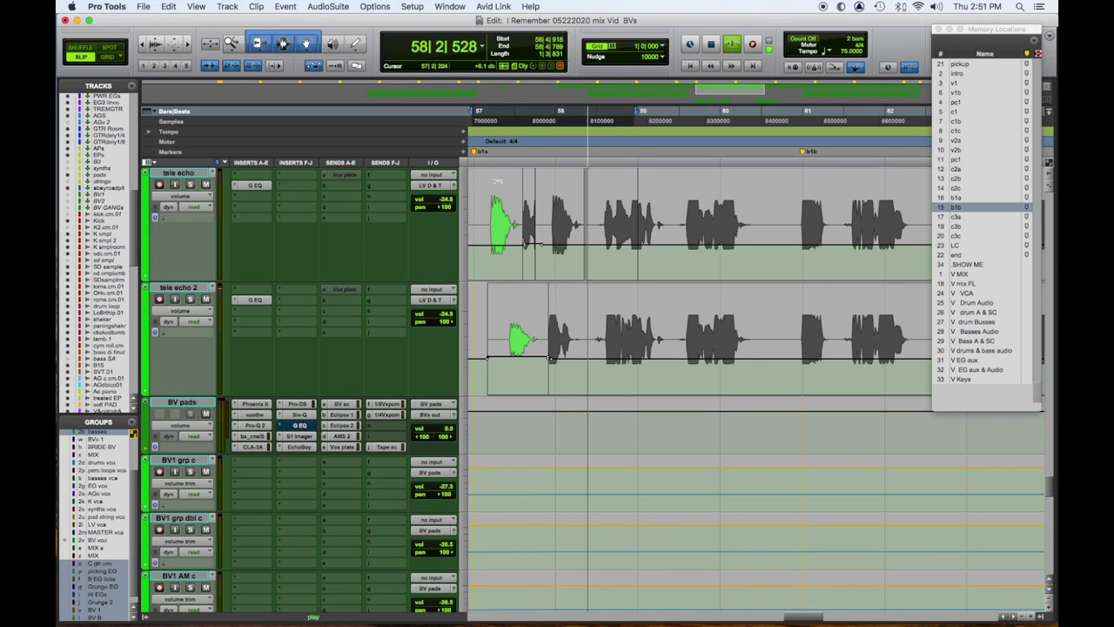
pyautogui.moveTo(498, 181); pyautogui.dragTo(491, 227)
pyautogui.scroll(-5, 664, 374)
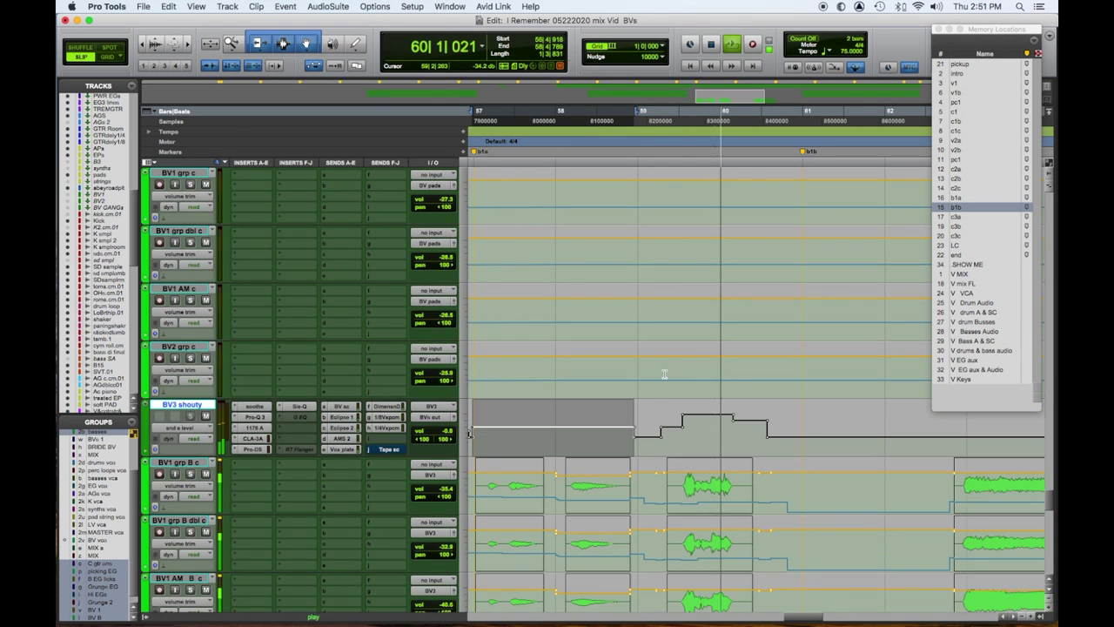
pyautogui.scroll(-1, 664, 375)
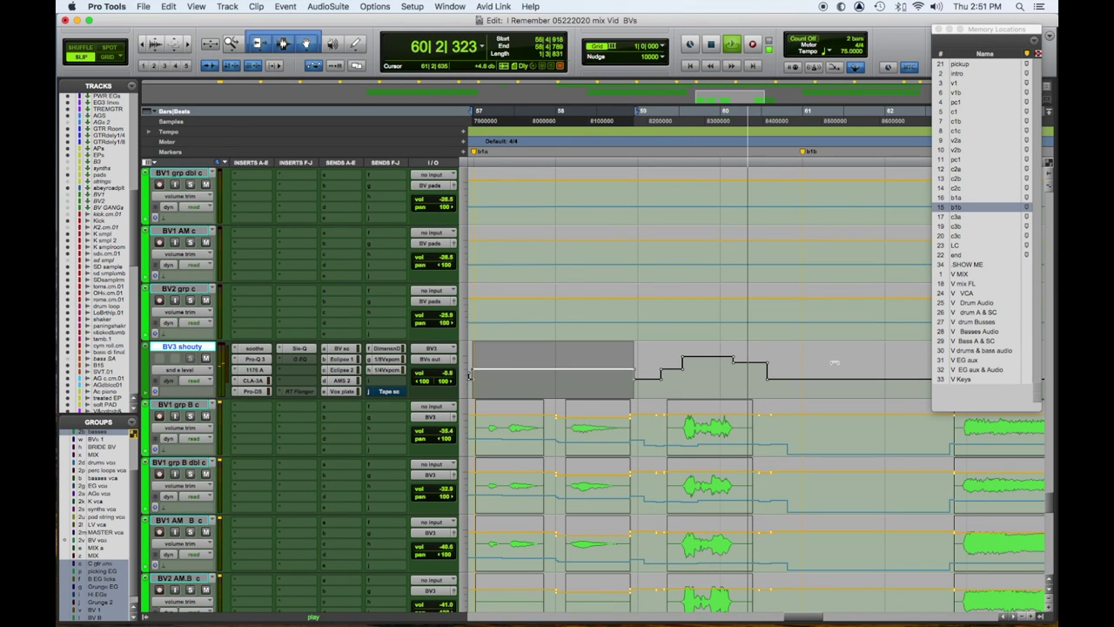
# Slightly raise the LV volume on the word endings from 61|1|536 to 61|2|245 and from 62|1|402 to 62|2|278
pyautogui.press('space')
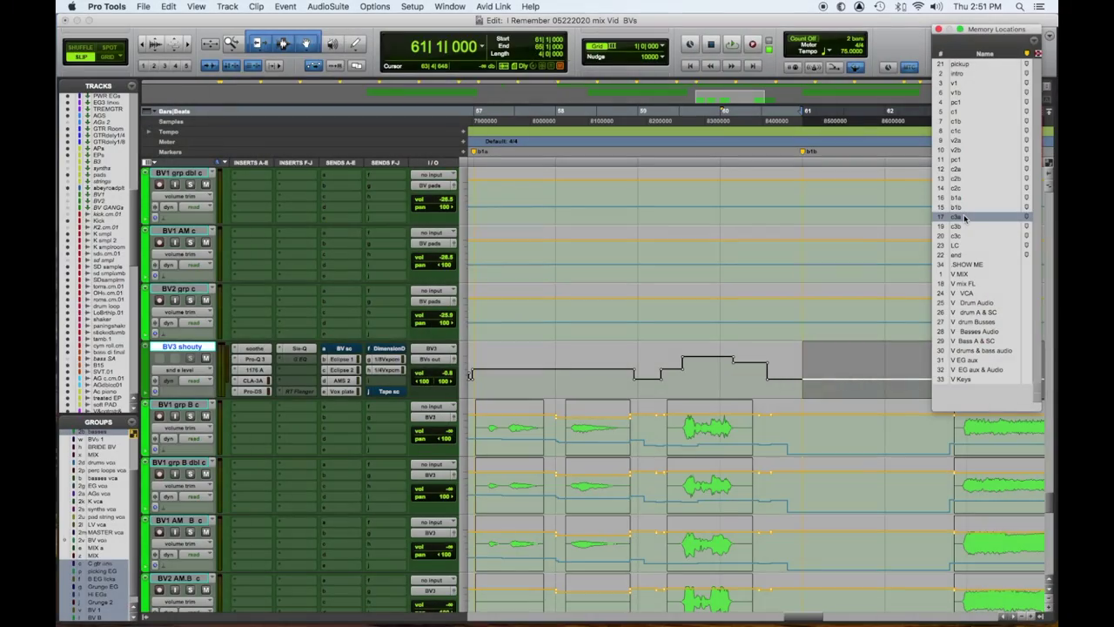
pyautogui.press('space')
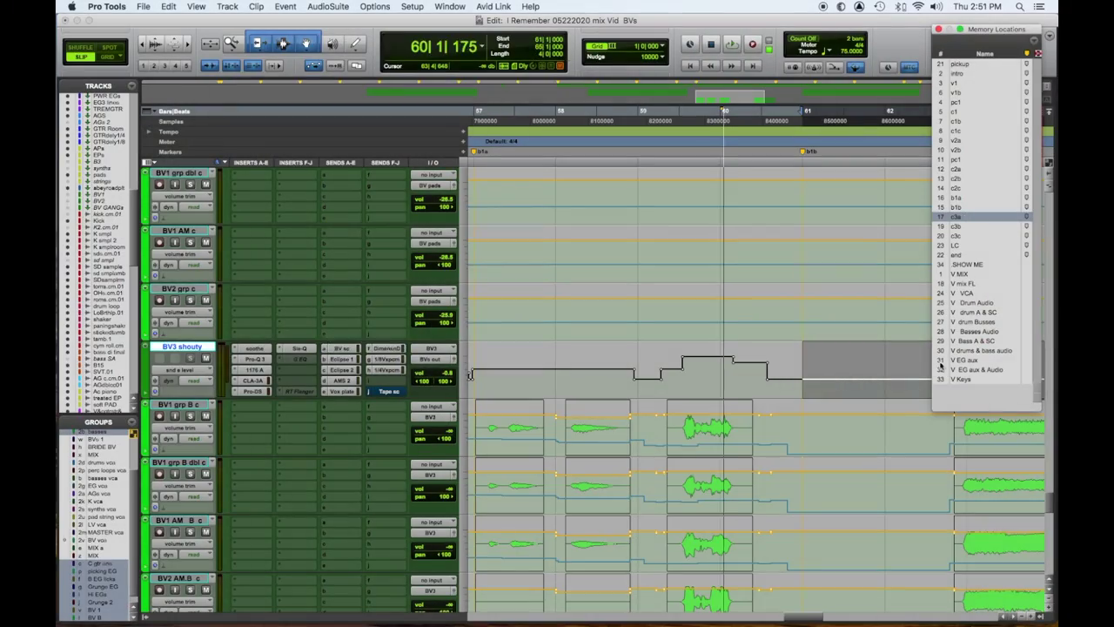
pyautogui.scroll(10, 914, 376)
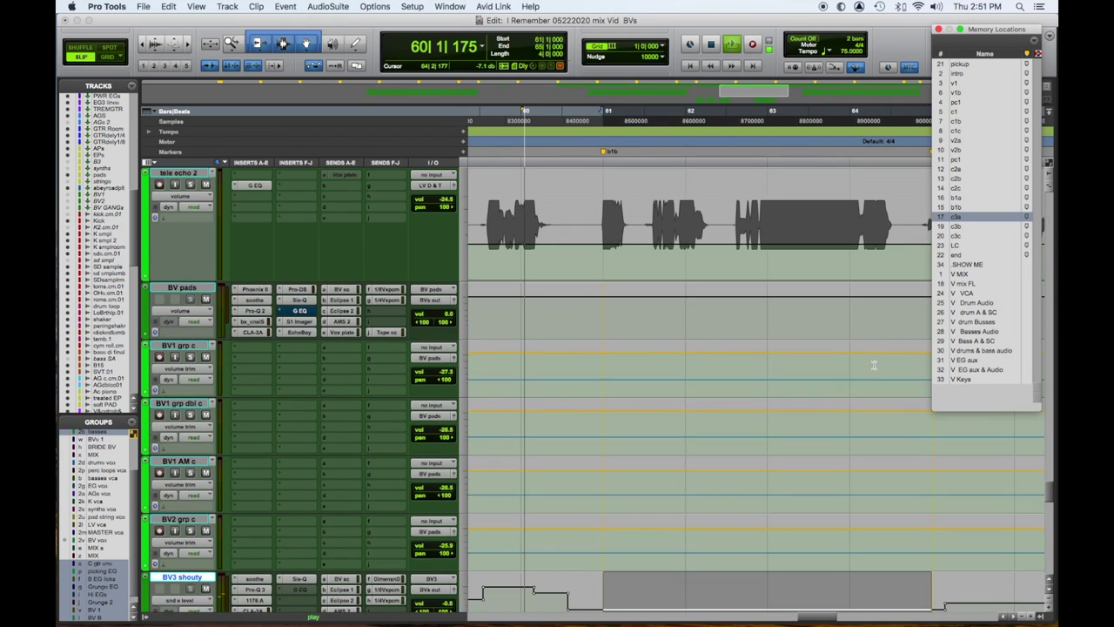
pyautogui.scroll(8, 874, 362)
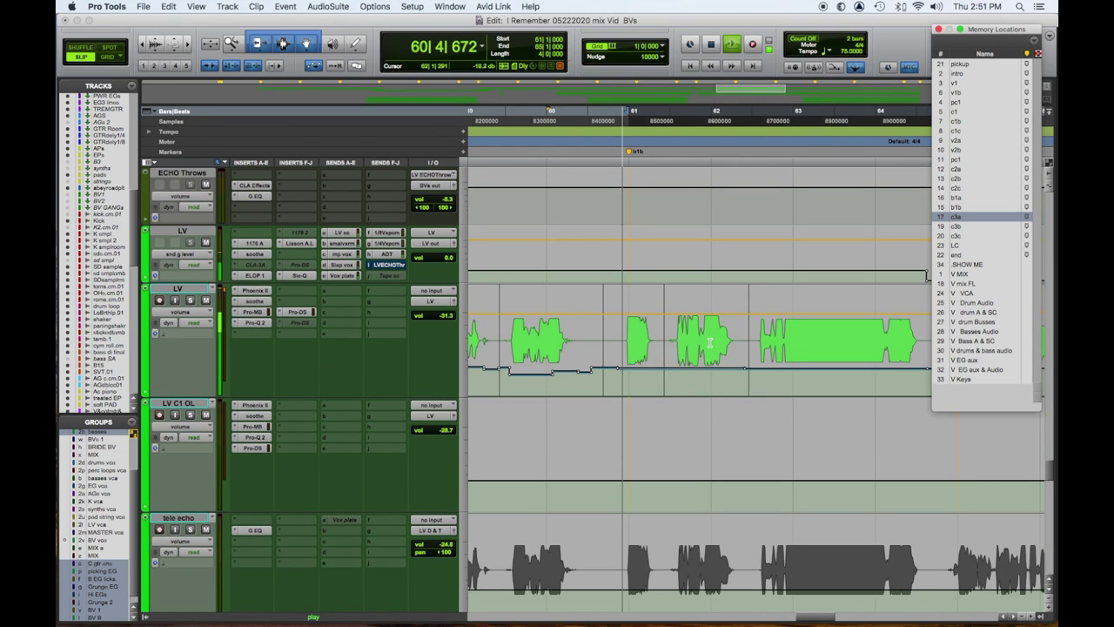
pyautogui.moveTo(640, 364); pyautogui.dragTo(652, 364)
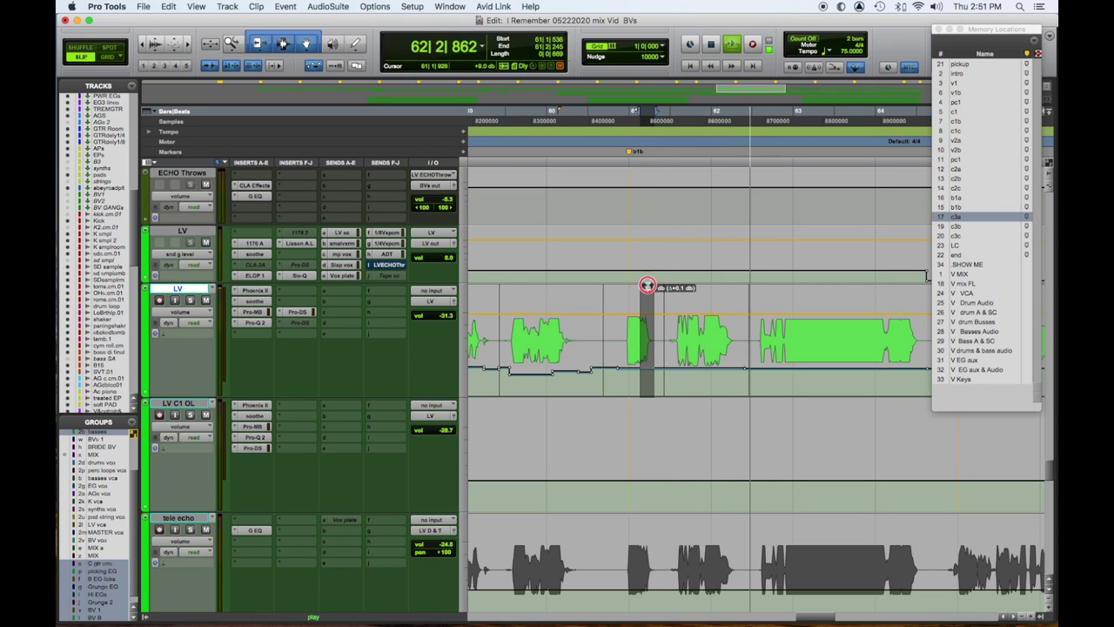
pyautogui.moveTo(721, 364); pyautogui.dragTo(737, 366)
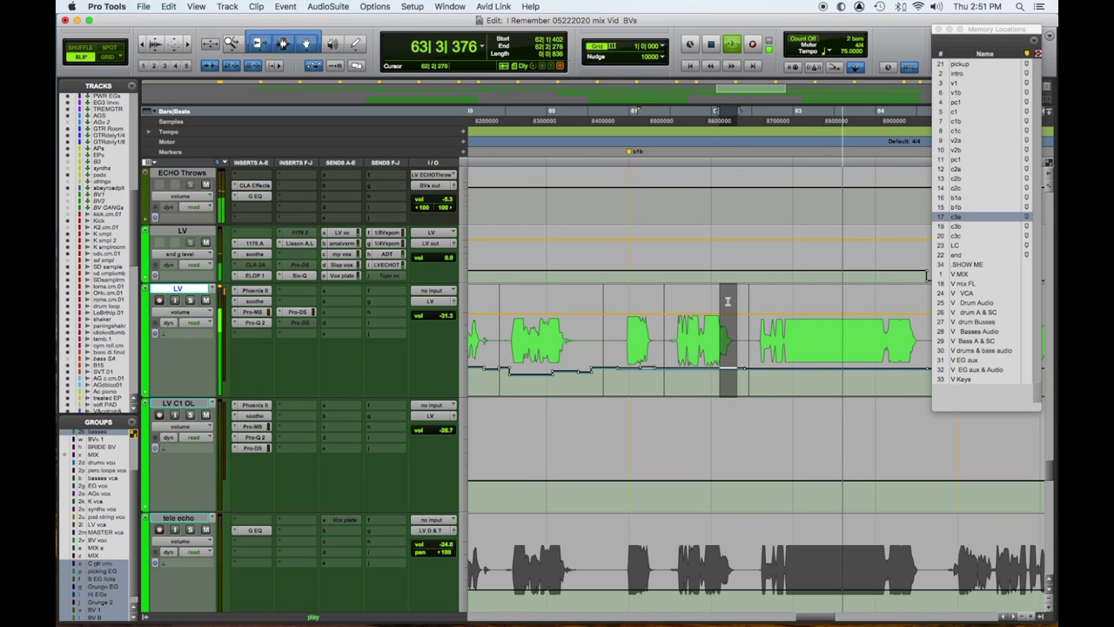
pyautogui.click(674, 367)
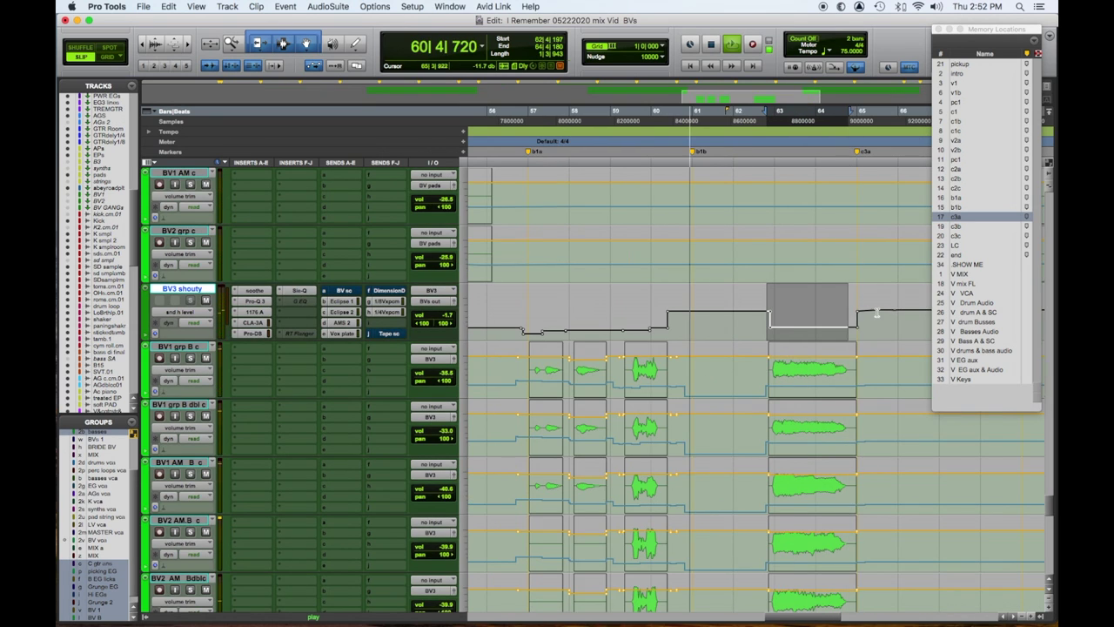
# Raise the BV3 shouty send H level slightly under the long phrase in bars 63 and 64
pyautogui.click(810, 302)
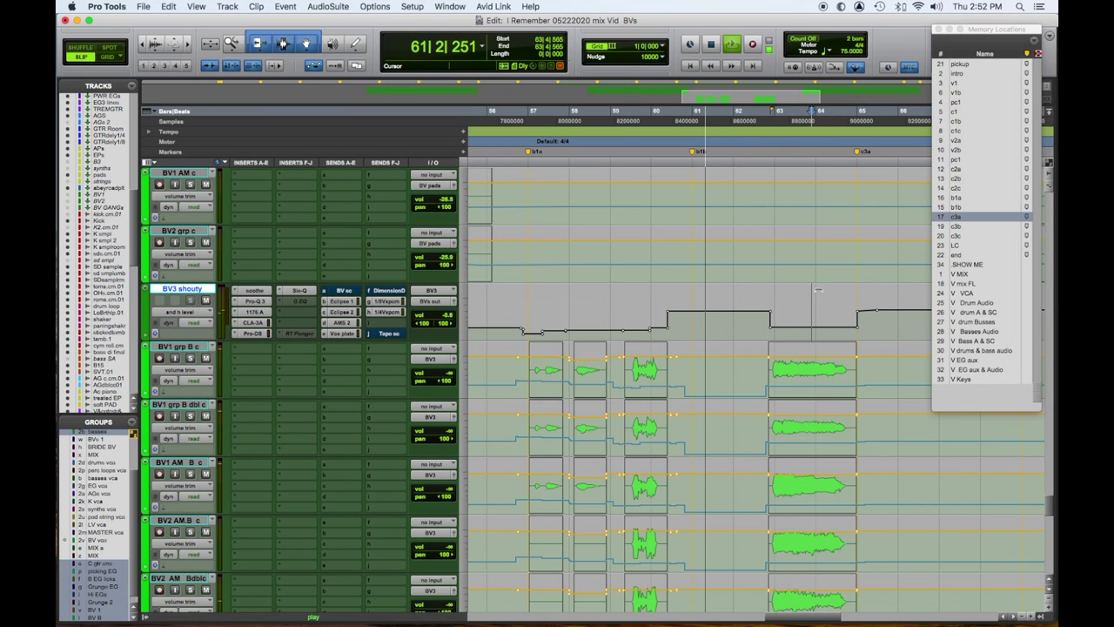
pyautogui.moveTo(816, 290); pyautogui.dragTo(825, 288)
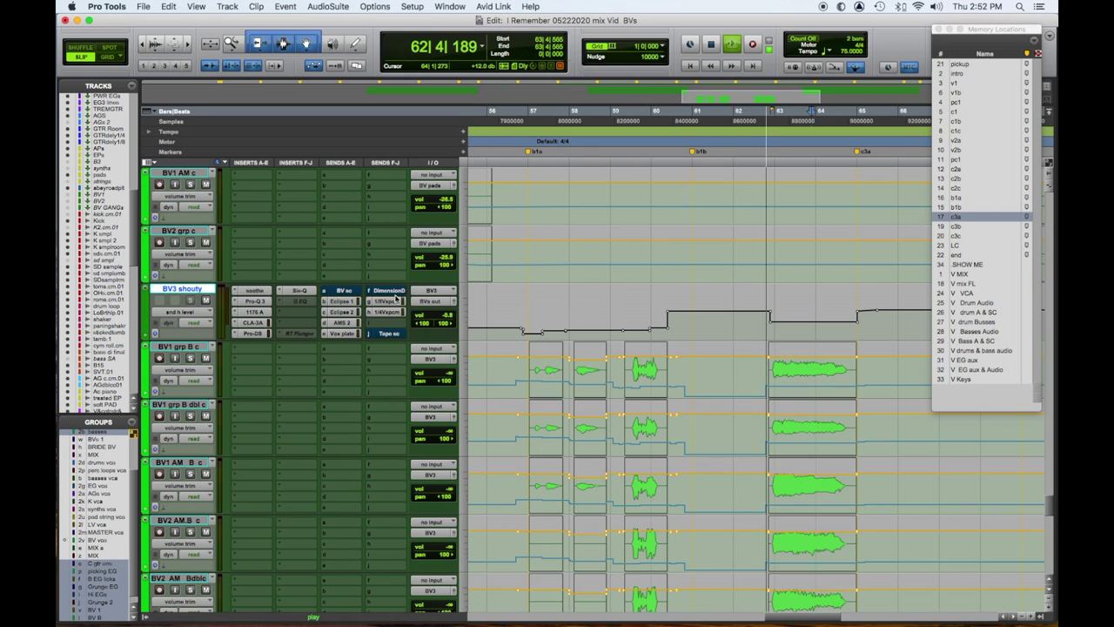
# Display the send B (Eclipse 1) level automation on the BV3 shouty track and place the cursor near the start of bar 63
pyautogui.click(206, 312)
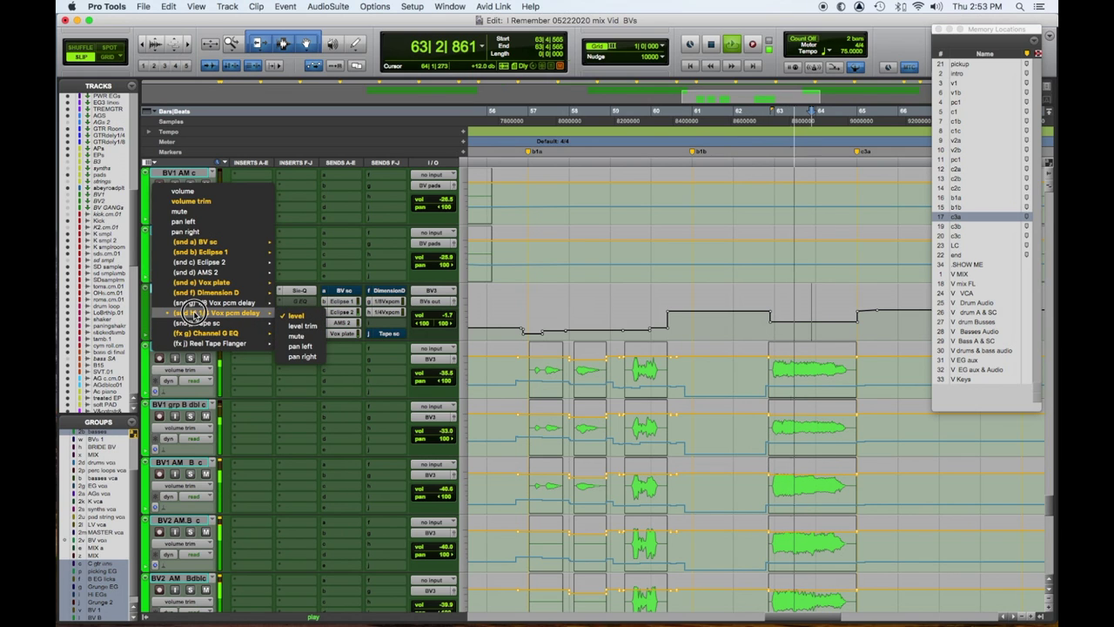
pyautogui.moveTo(227, 253)
pyautogui.click(291, 256)
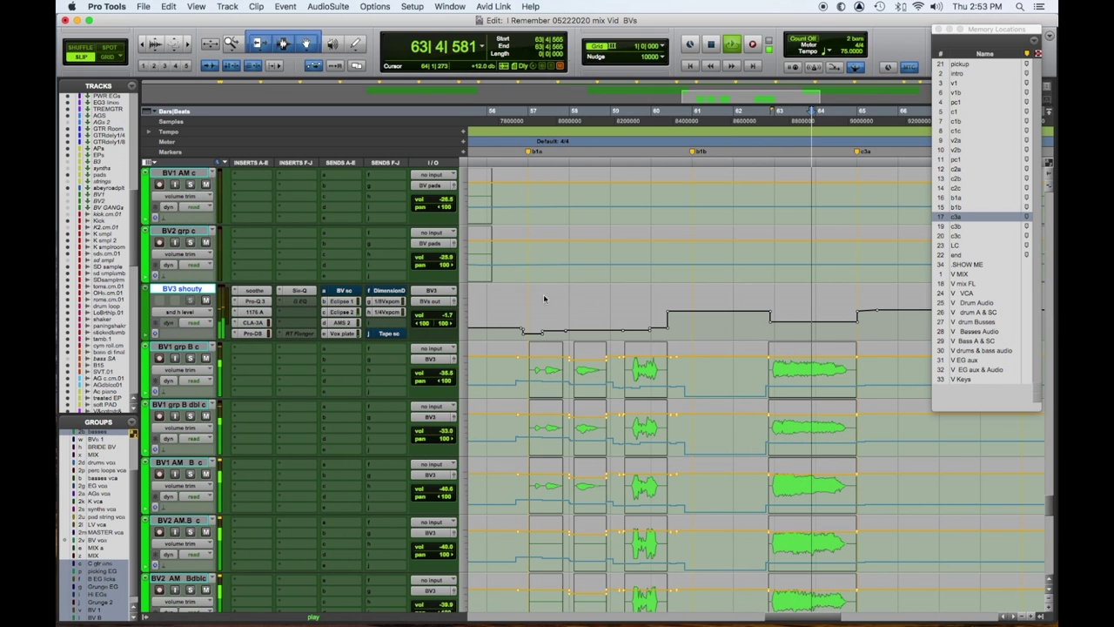
pyautogui.click(769, 330)
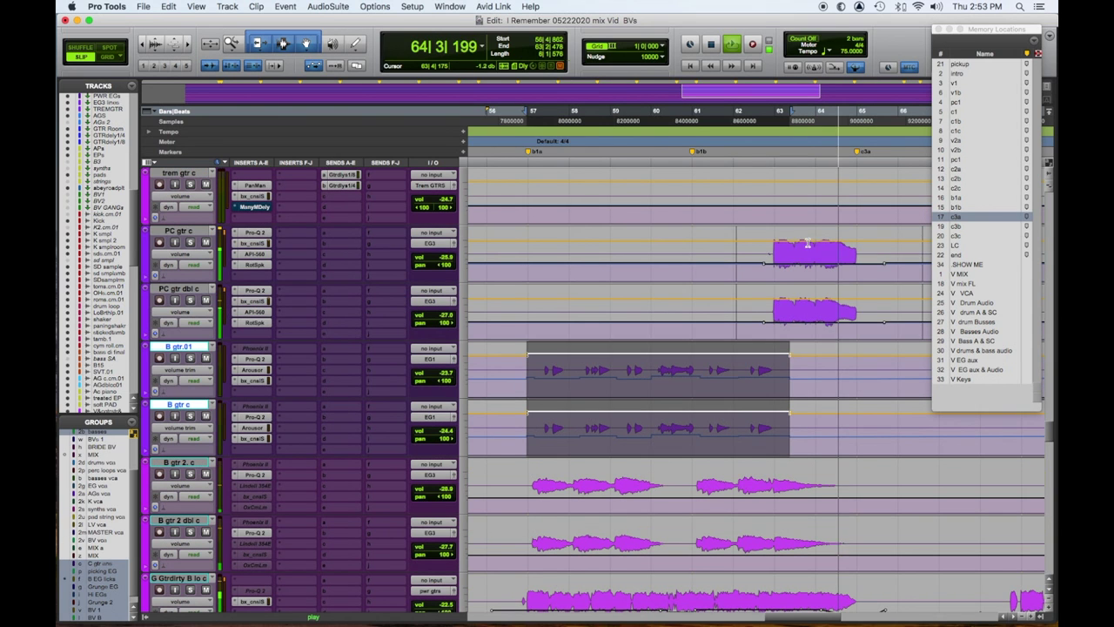
# Raise the PC gtr pair's volume in bars 63 and 64, and slightly raise the HI Gtr dirt pair's volume in the same bars
pyautogui.moveTo(802, 233); pyautogui.dragTo(803, 205)
pyautogui.moveTo(820, 290); pyautogui.dragTo(820, 289)
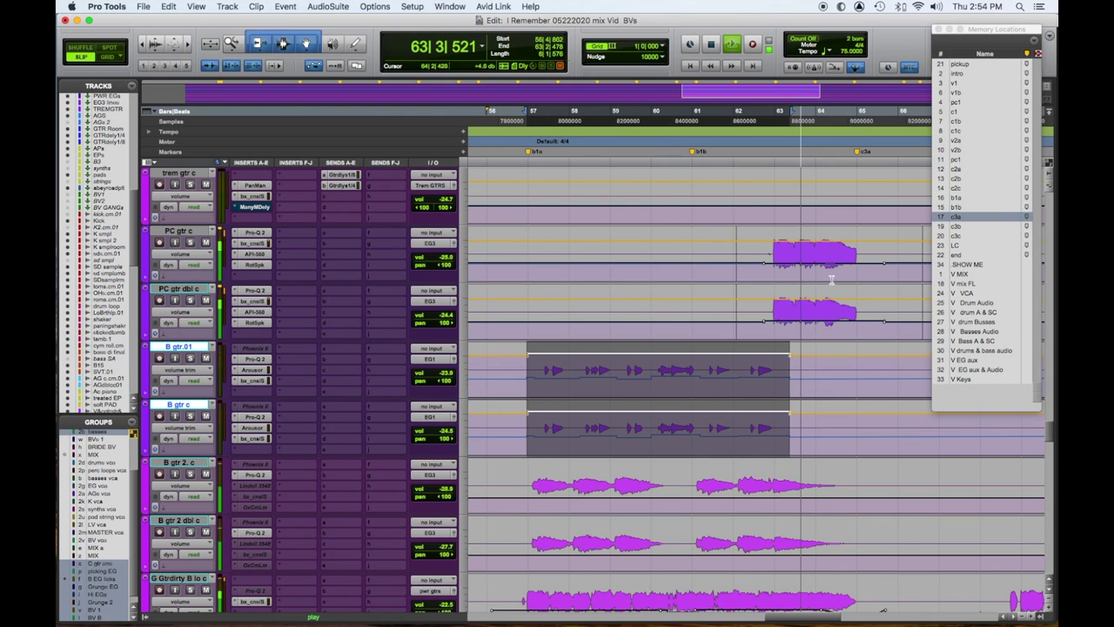
pyautogui.scroll(-7, 830, 263)
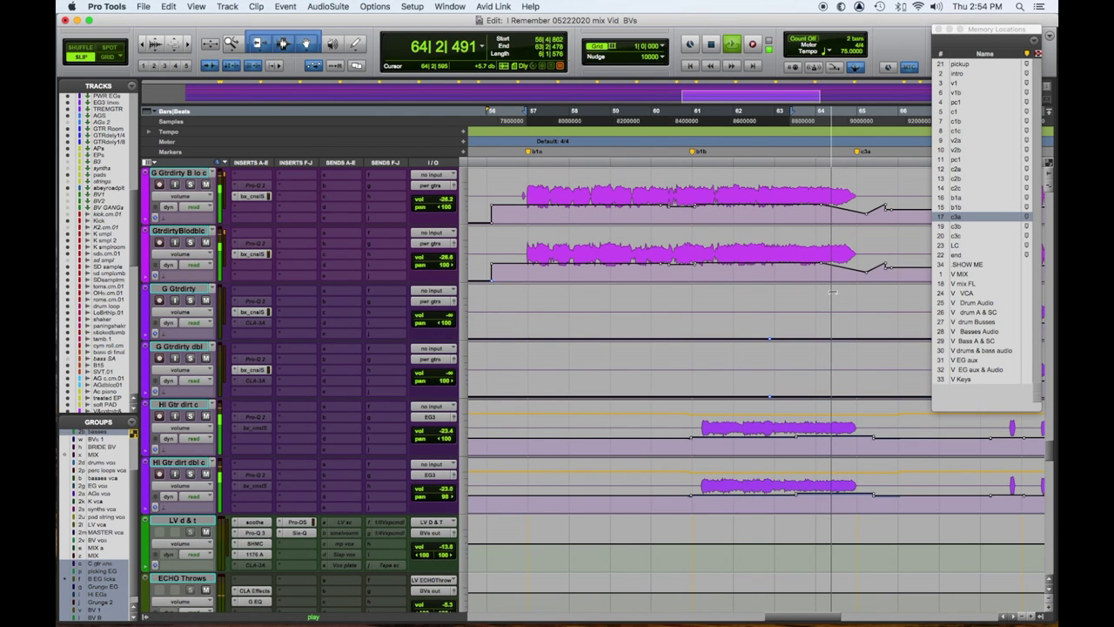
pyautogui.moveTo(836, 422); pyautogui.dragTo(836, 419)
pyautogui.moveTo(755, 397); pyautogui.dragTo(755, 394)
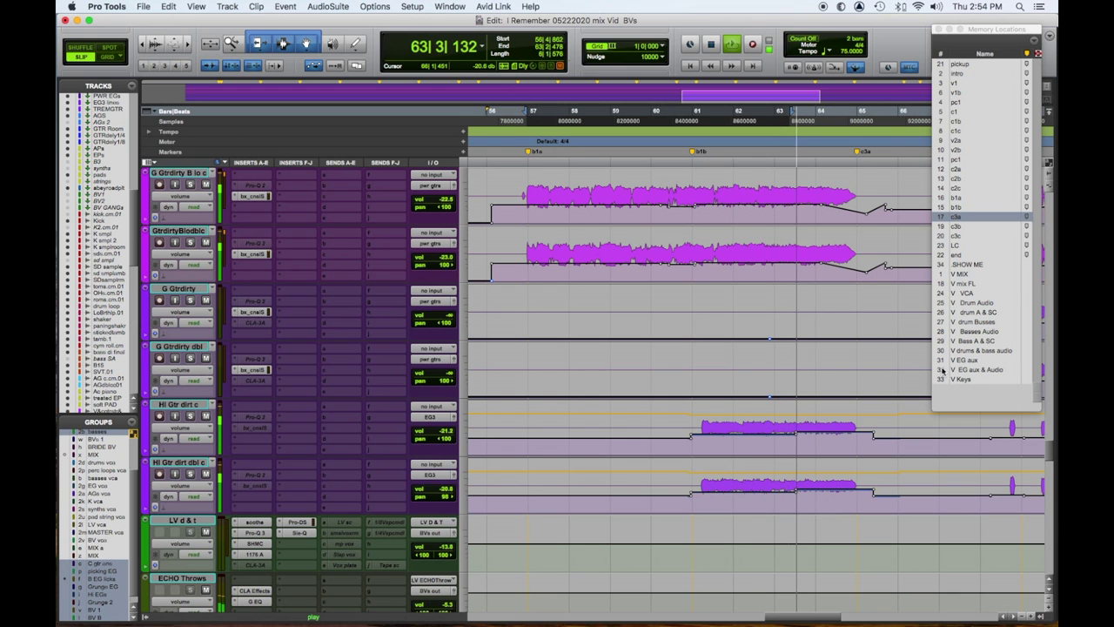
# Replay from b1b, audition the C tag gtr pair and slightly raise its volume around the phrase in bars 63 and 64
pyautogui.press('space')
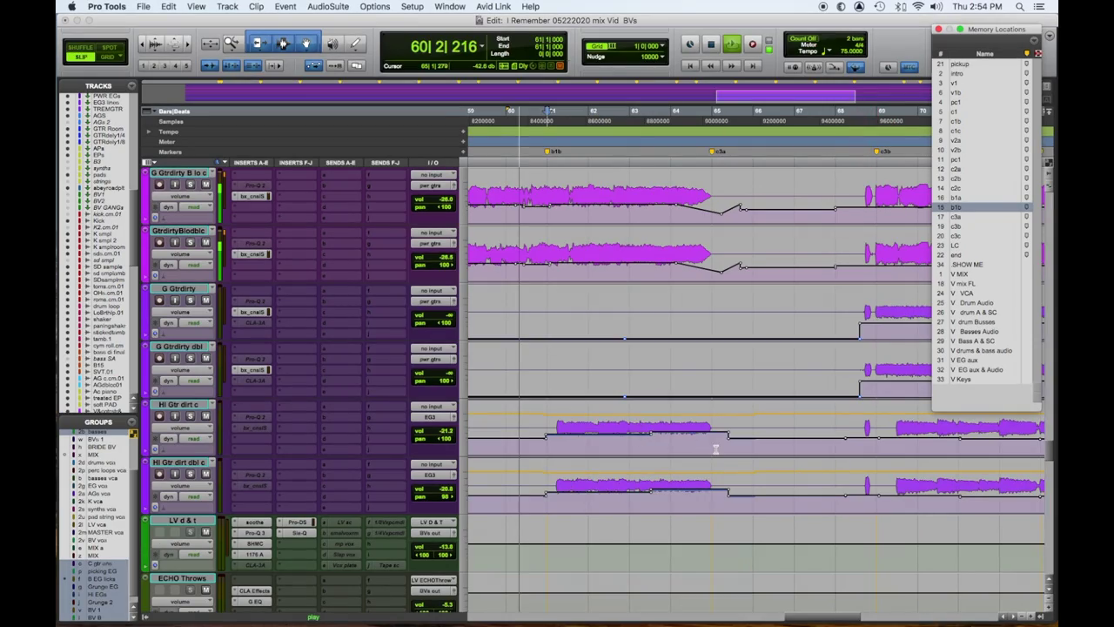
pyautogui.scroll(5, 715, 450)
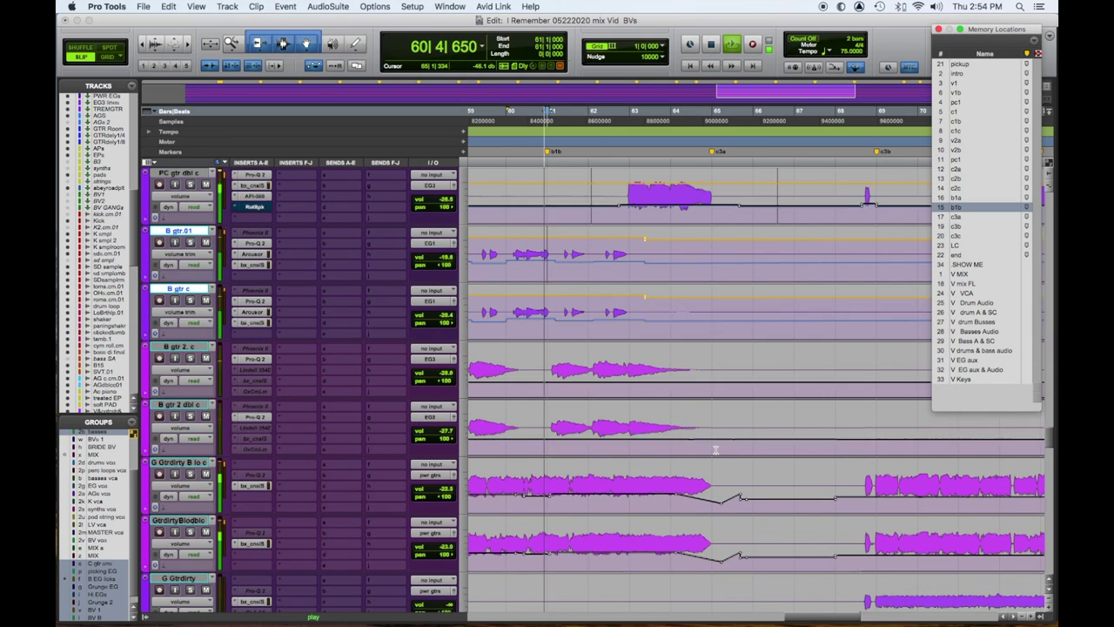
pyautogui.scroll(2, 715, 449)
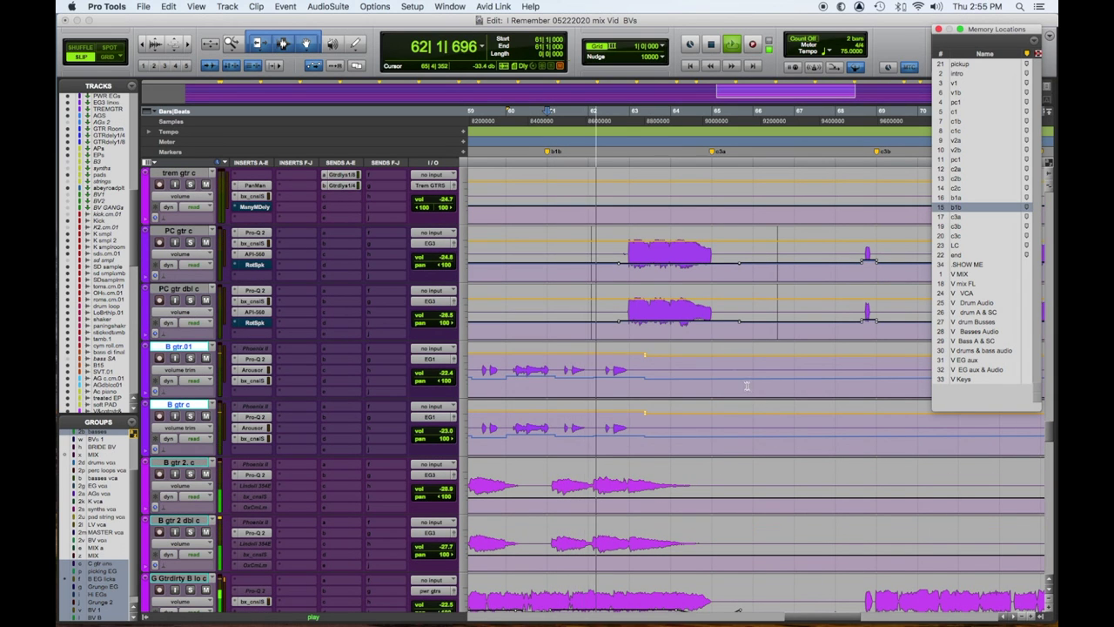
pyautogui.scroll(2, 733, 406)
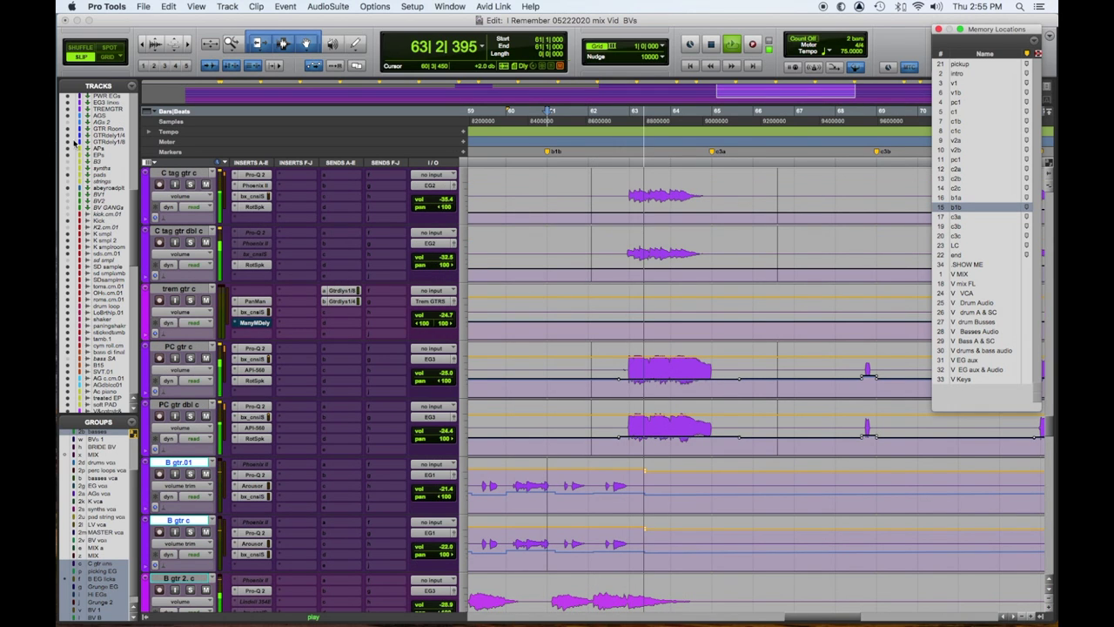
pyautogui.click(189, 184)
pyautogui.click(190, 185)
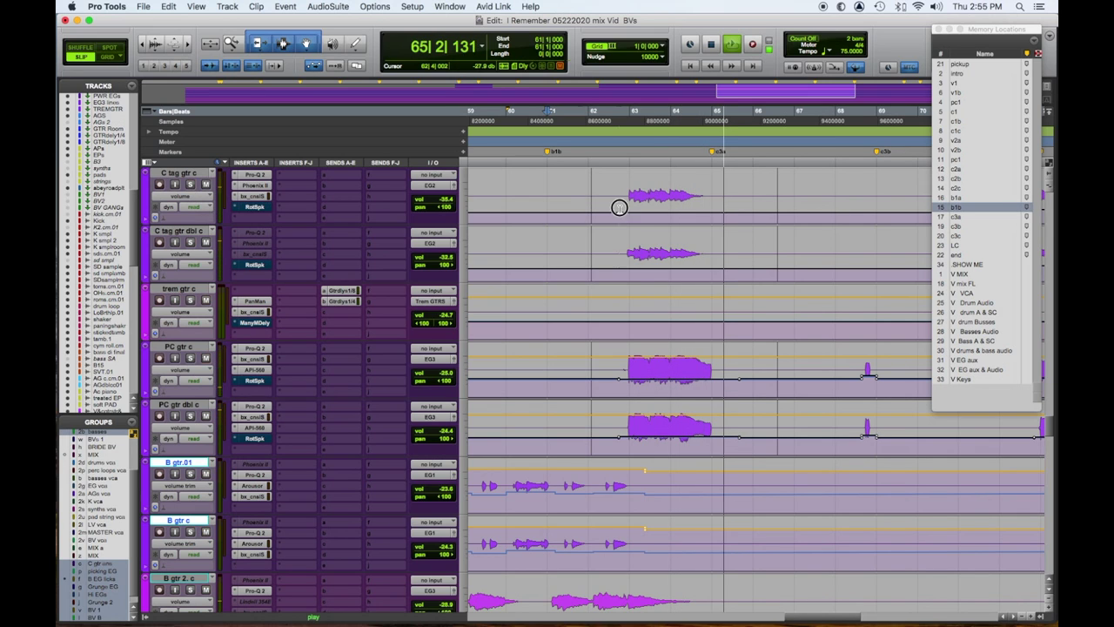
pyautogui.moveTo(619, 206); pyautogui.dragTo(731, 216)
pyautogui.moveTo(682, 181)
pyautogui.mouseDown()
pyautogui.moveTo(683, 157)
pyautogui.moveTo(686, 173)
pyautogui.mouseUp()
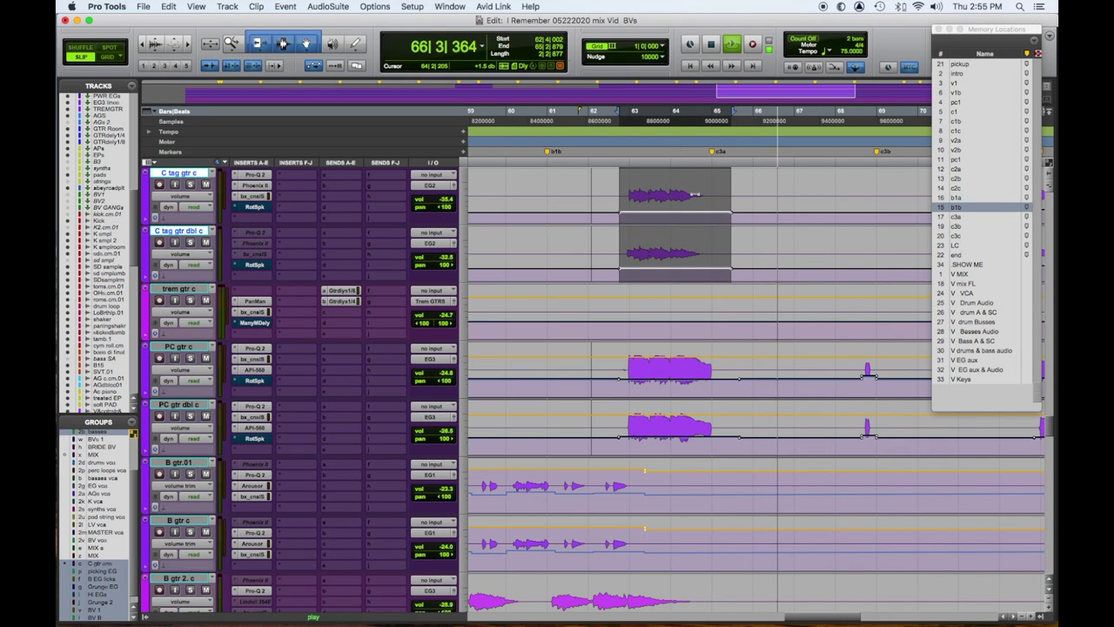
# Slightly lower the LV volume through c3a in bars 65 to 68 and replay from 64|4|681
pyautogui.scroll(2, 719, 213)
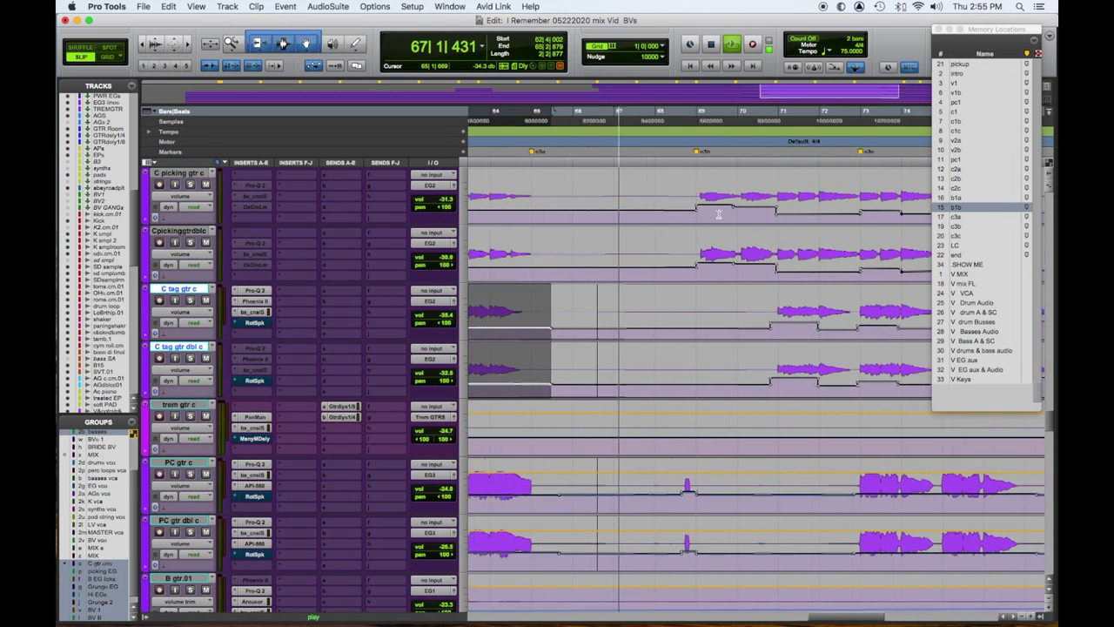
pyautogui.scroll(-10, 719, 213)
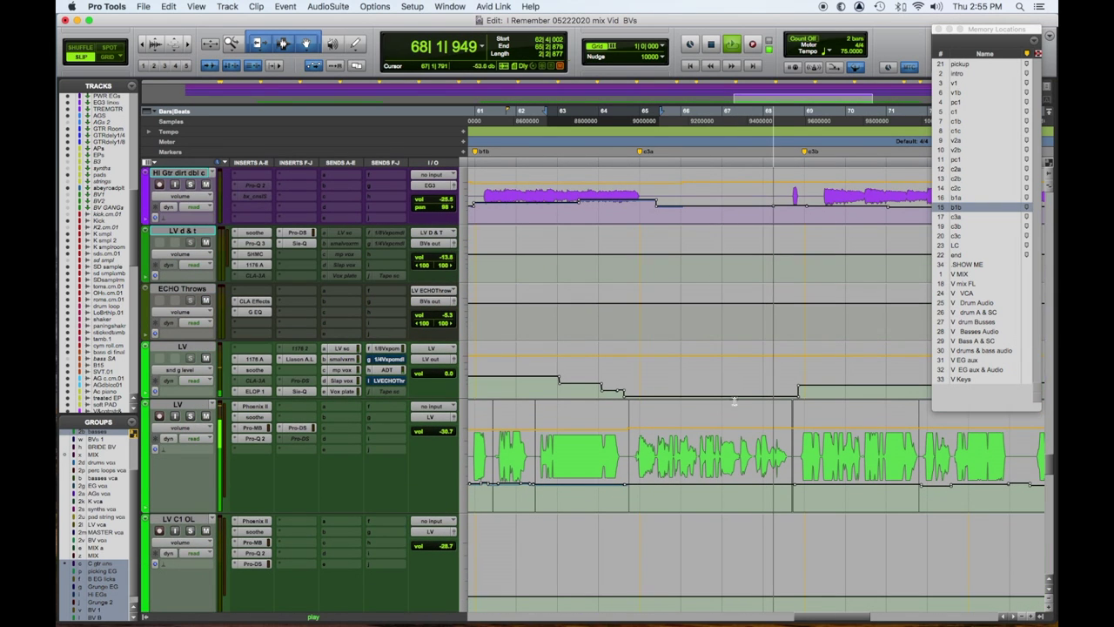
pyautogui.moveTo(729, 409); pyautogui.dragTo(736, 428)
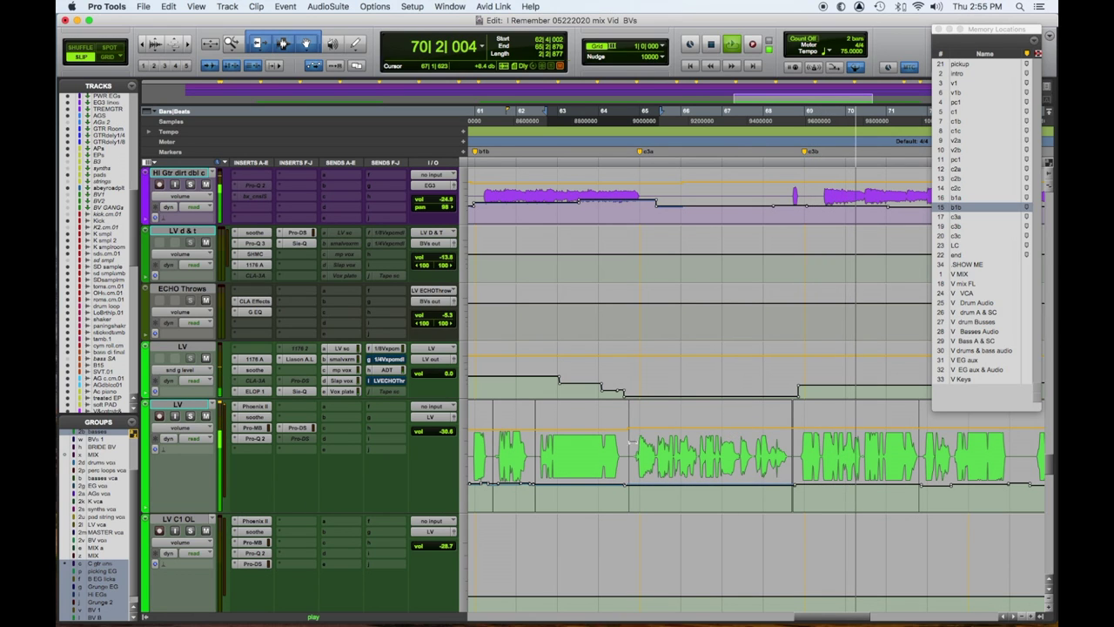
pyautogui.click(638, 447)
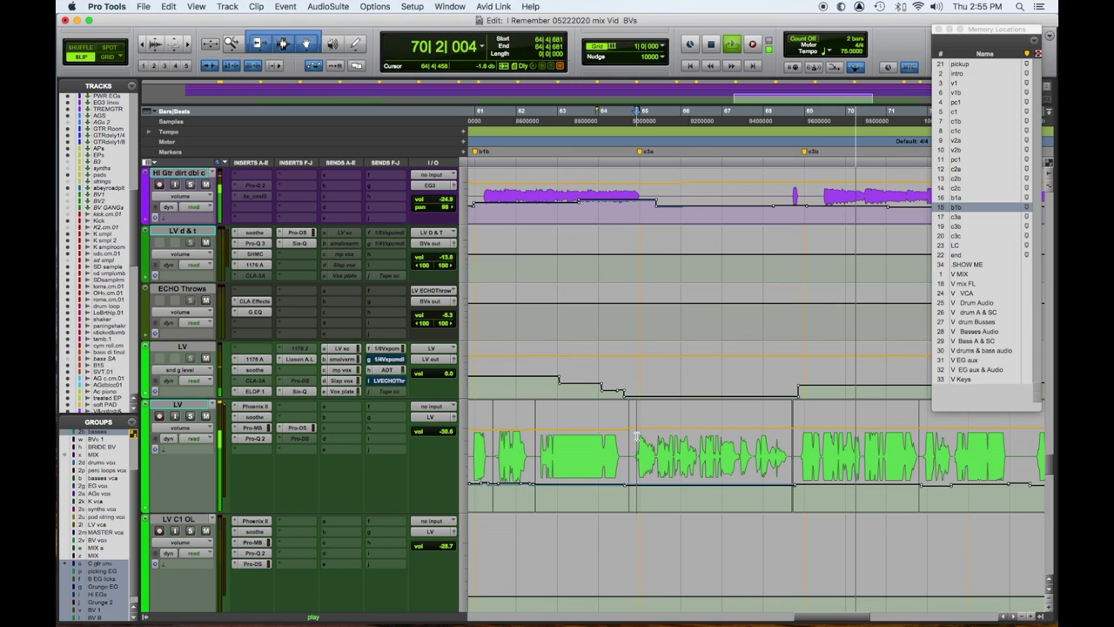
pyautogui.press('space')
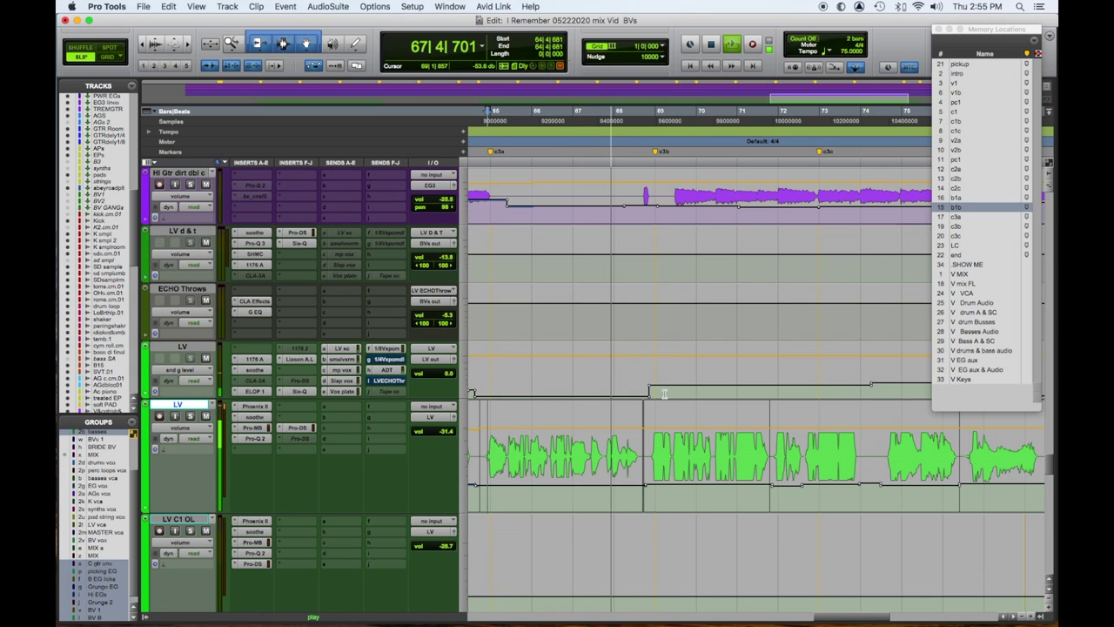
# Solo the Ac piano and raise its volume from 68|3|548 to 80|1|691
pyautogui.click(190, 243)
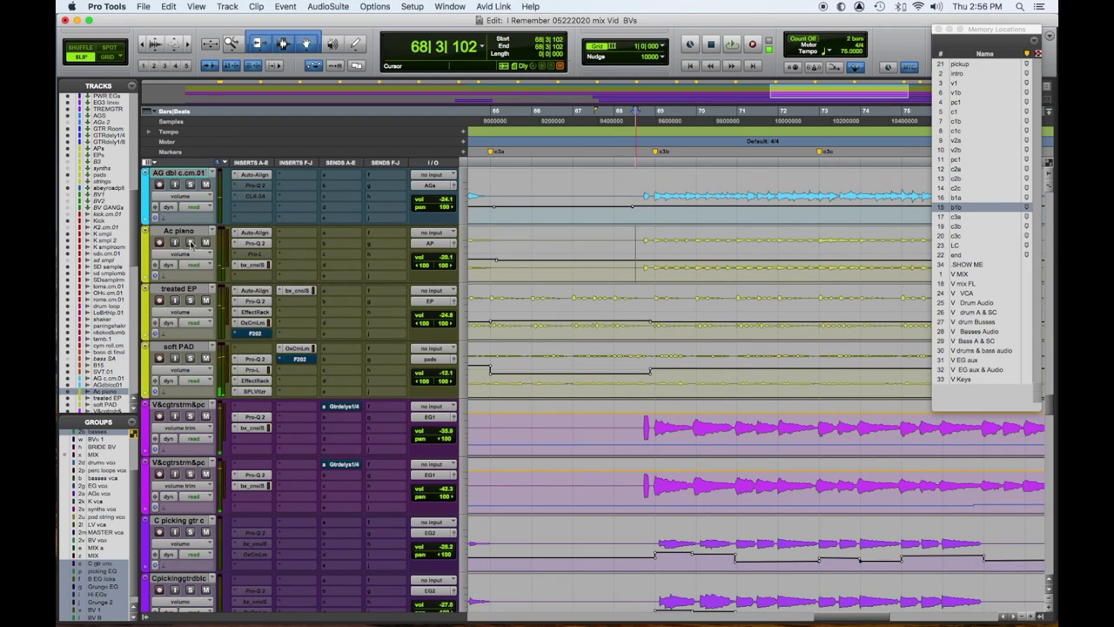
pyautogui.click(591, 249)
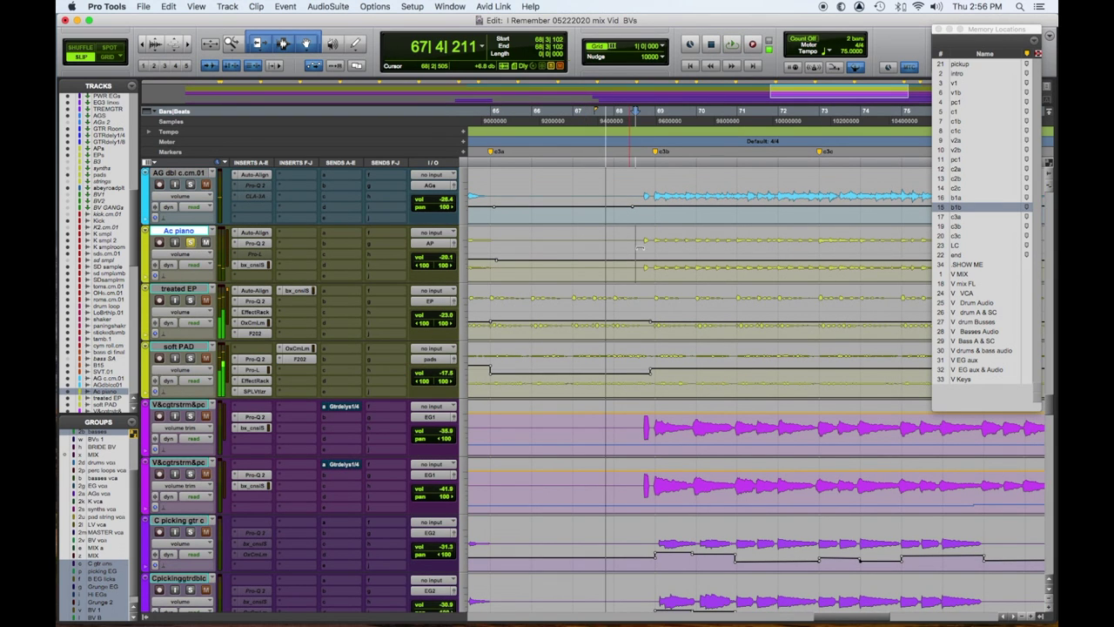
pyautogui.press('space')
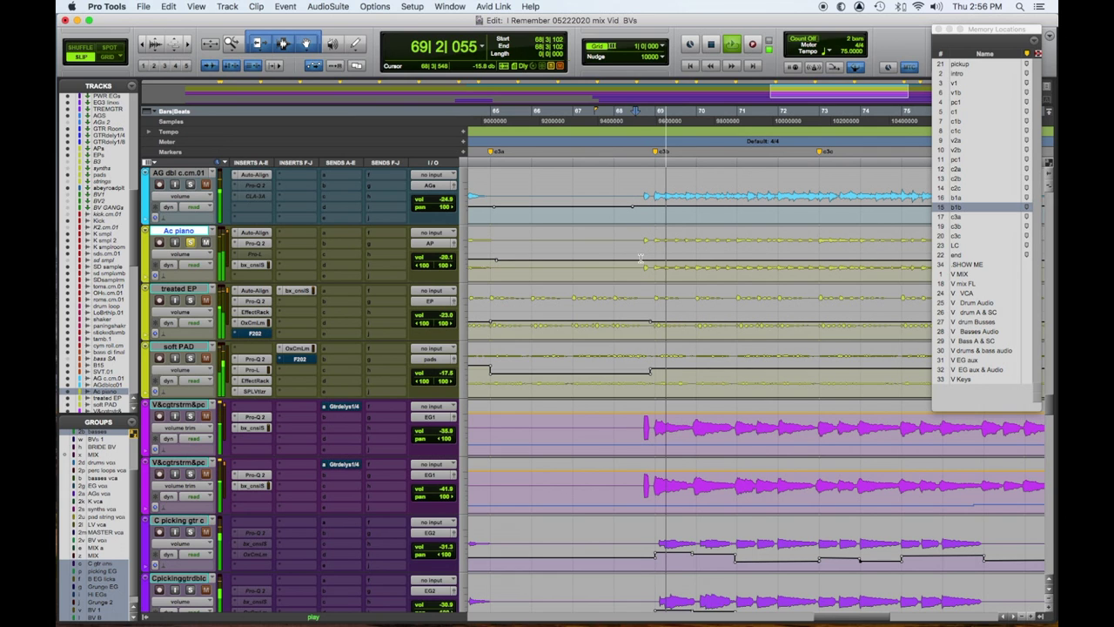
pyautogui.moveTo(639, 257); pyautogui.dragTo(719, 256)
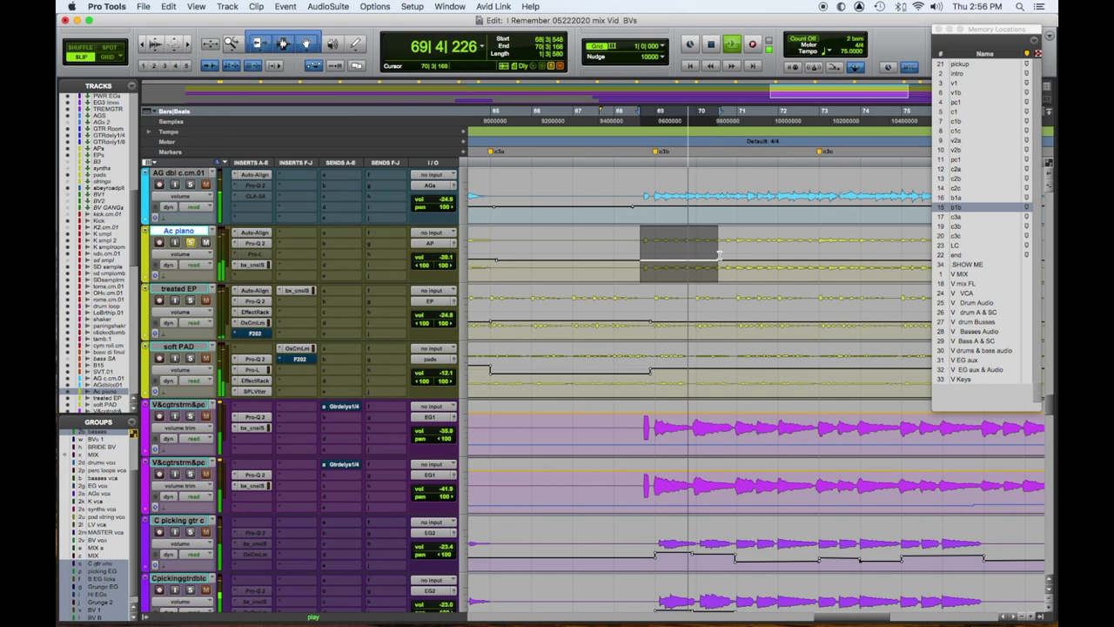
pyautogui.press('r')
pyautogui.press('r')
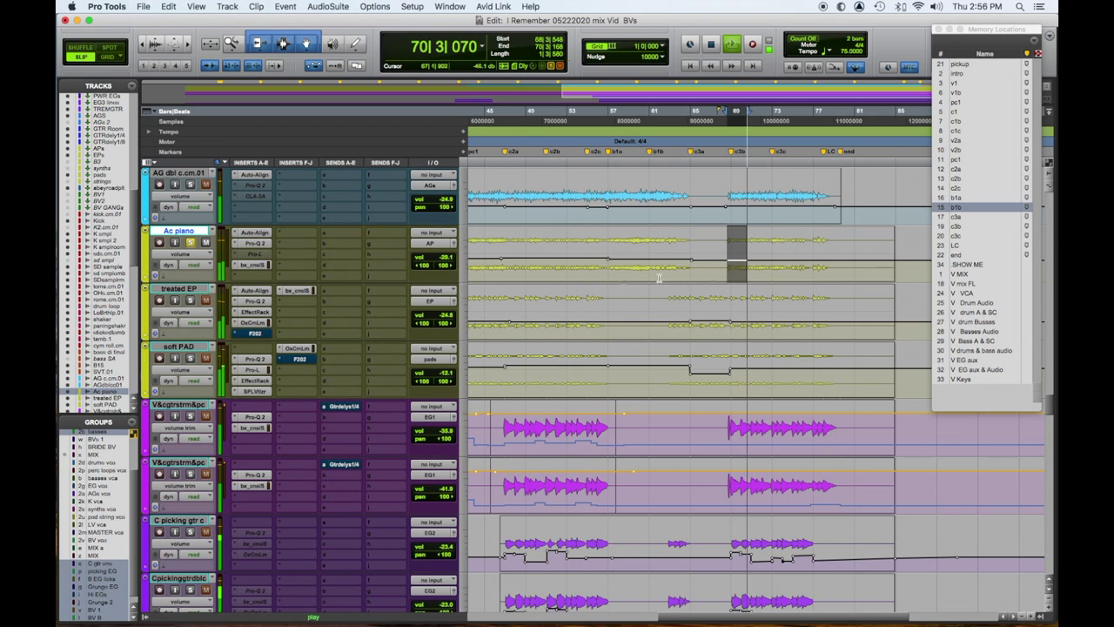
pyautogui.keyDown('shift'); pyautogui.click(840, 235); pyautogui.keyUp('shift')
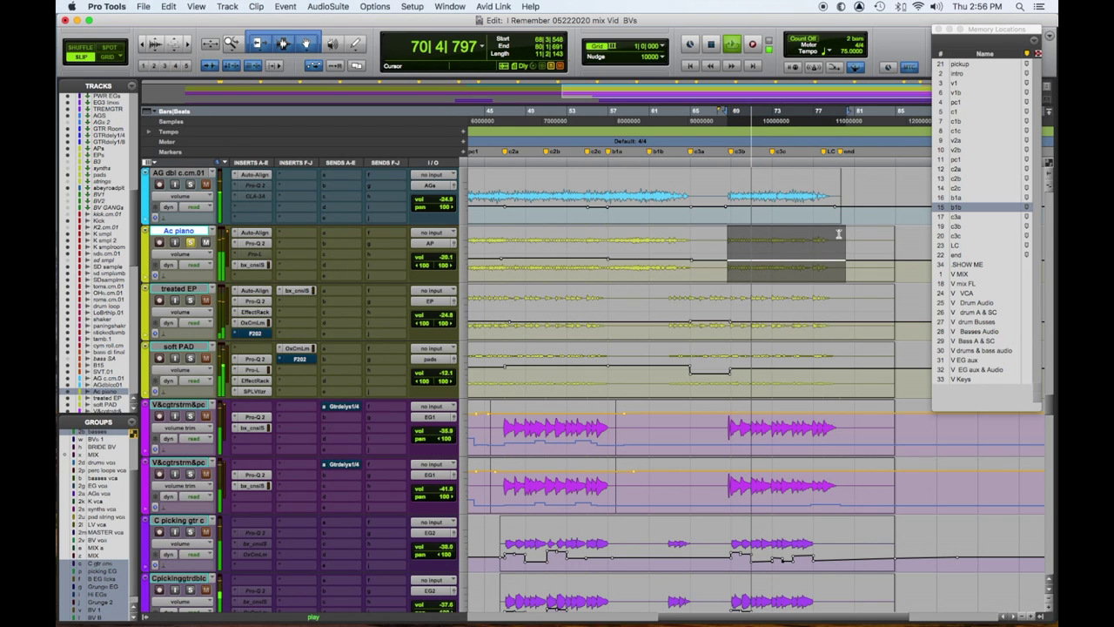
pyautogui.moveTo(831, 232); pyautogui.dragTo(829, 188)
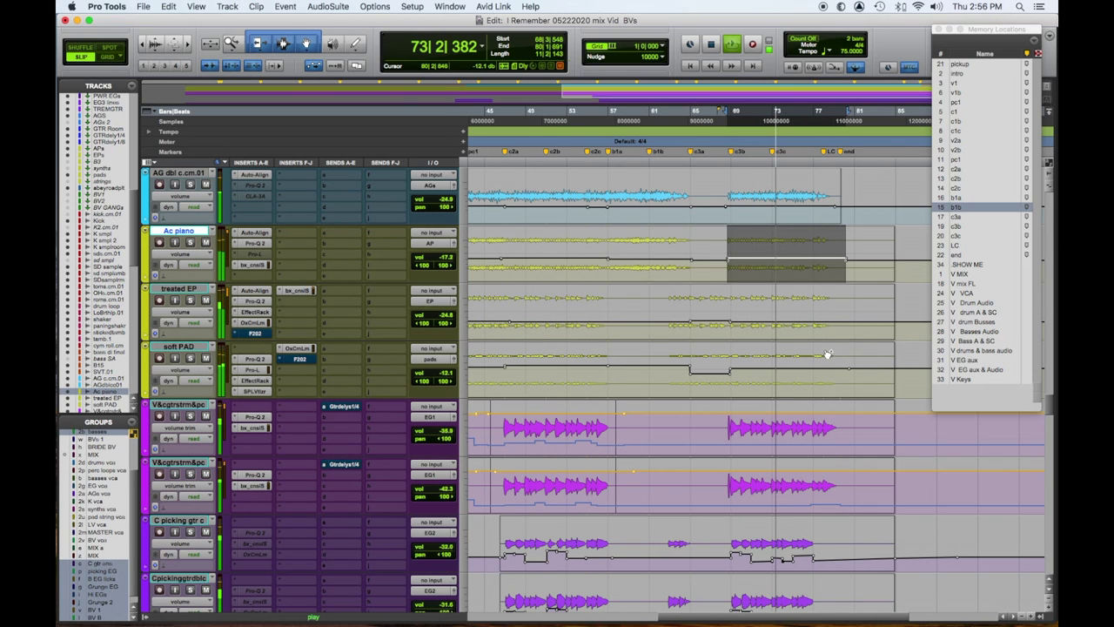
# Raise the soft PAD volume from bar 69 onward and slightly lower the AG dbl c.cm.01 volume in the third chorus
pyautogui.moveTo(827, 355); pyautogui.dragTo(825, 309)
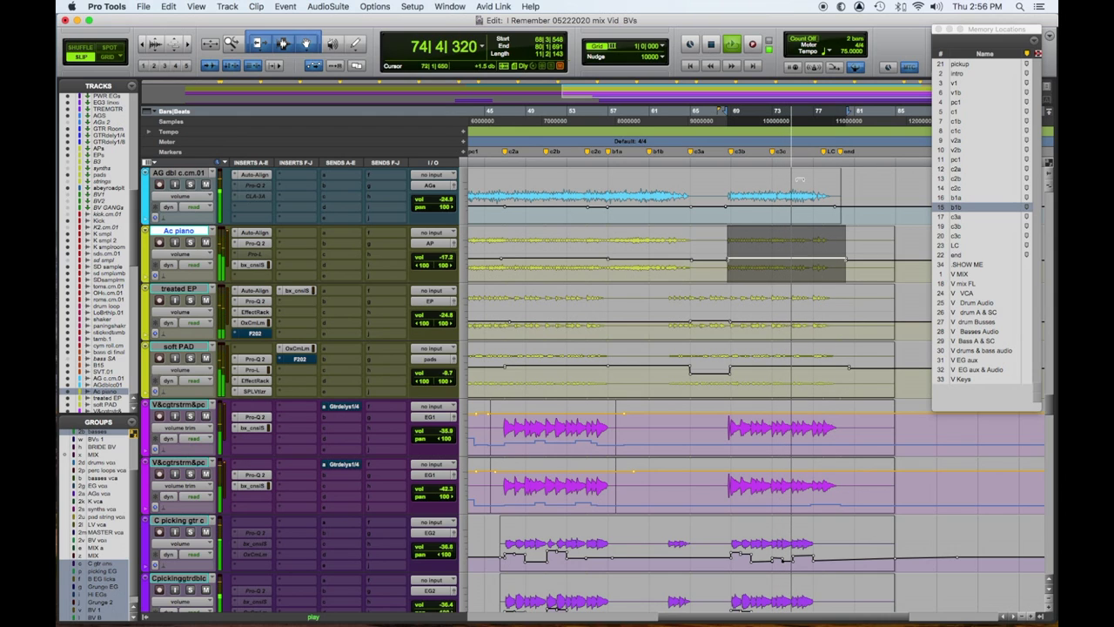
pyautogui.moveTo(806, 175); pyautogui.dragTo(807, 178)
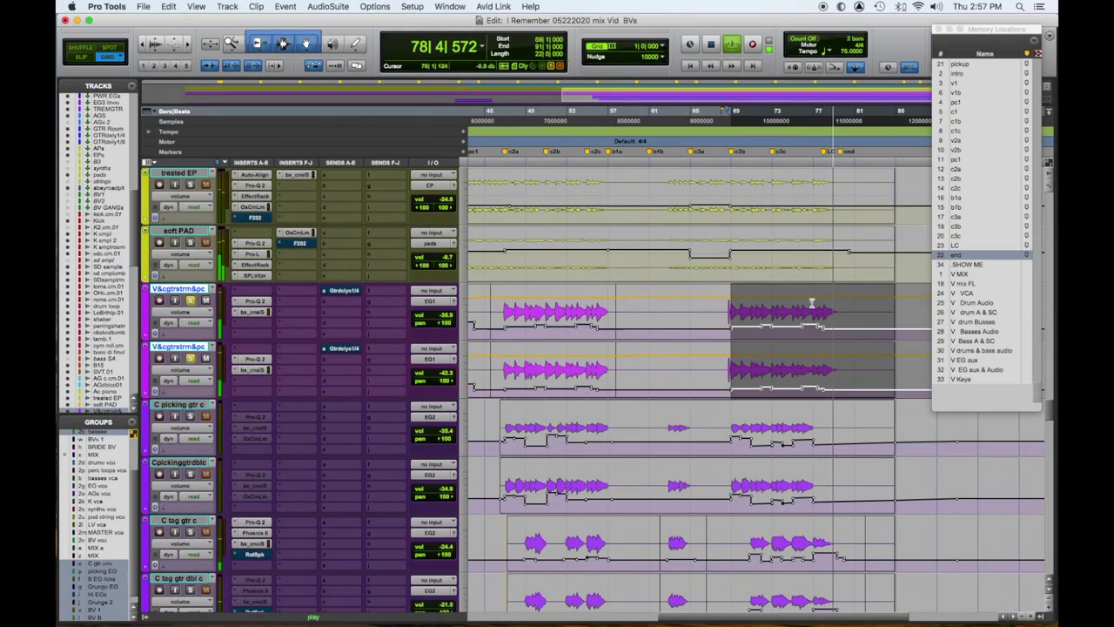
# Replay from 69|1|000 and raise the soloed V&cgtrstrm&pc pair's volume from bar 69 to the end
pyautogui.press('space')
pyautogui.press('space')
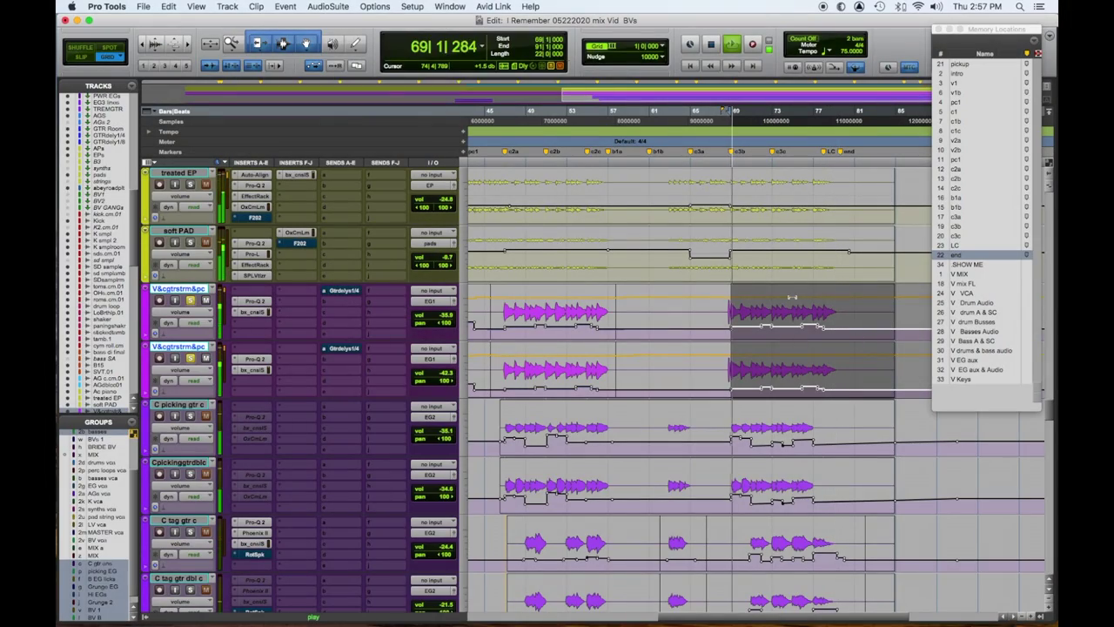
pyautogui.moveTo(792, 297); pyautogui.dragTo(794, 312)
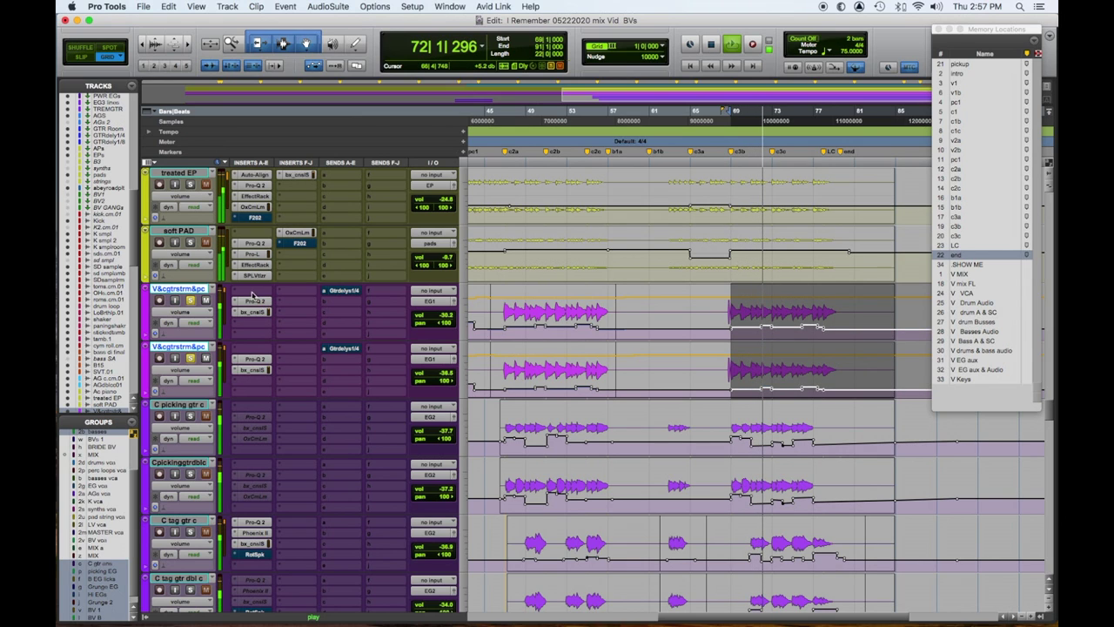
# Unsolo the V&cgtrstrm&pc pair, solo the C picking gtr pair and trim its volume across the third chorus from bar 69
pyautogui.click(191, 300)
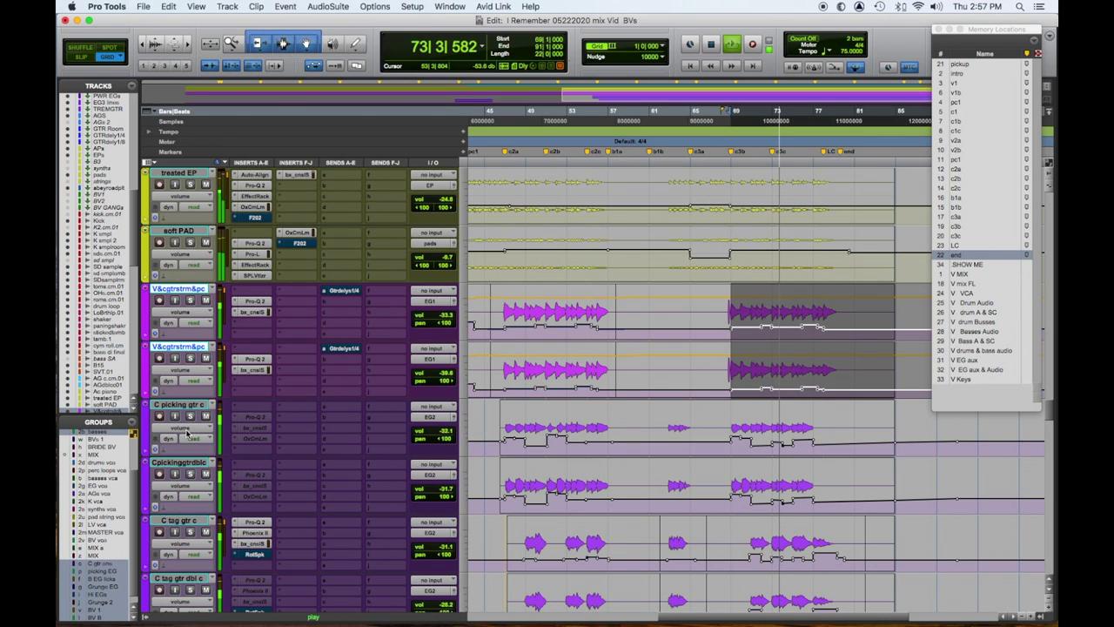
pyautogui.click(191, 473)
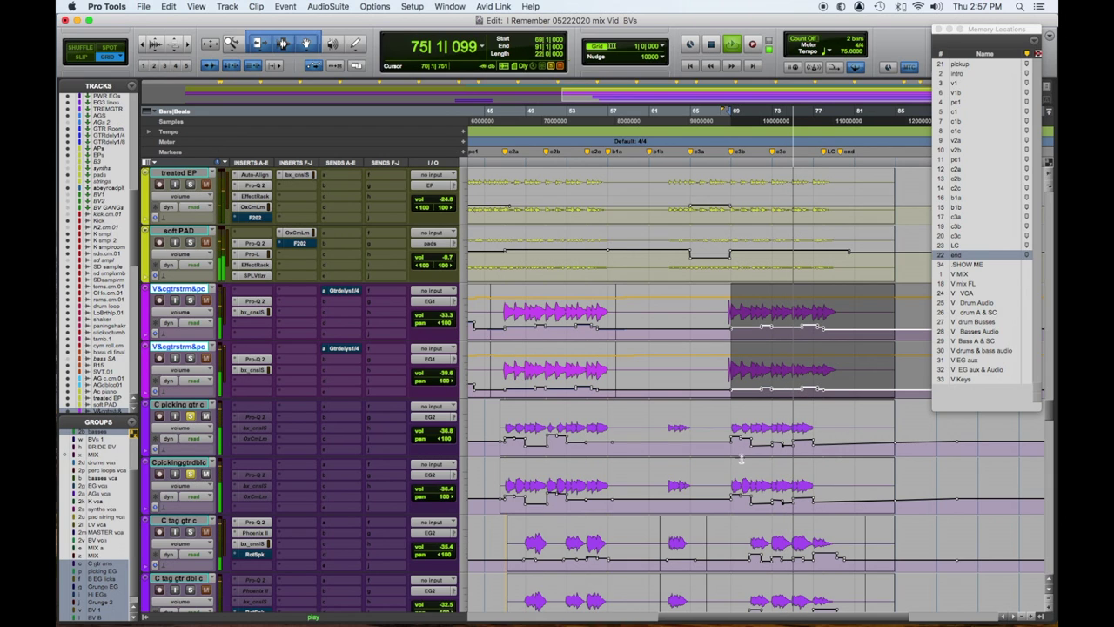
pyautogui.moveTo(733, 456); pyautogui.dragTo(834, 454)
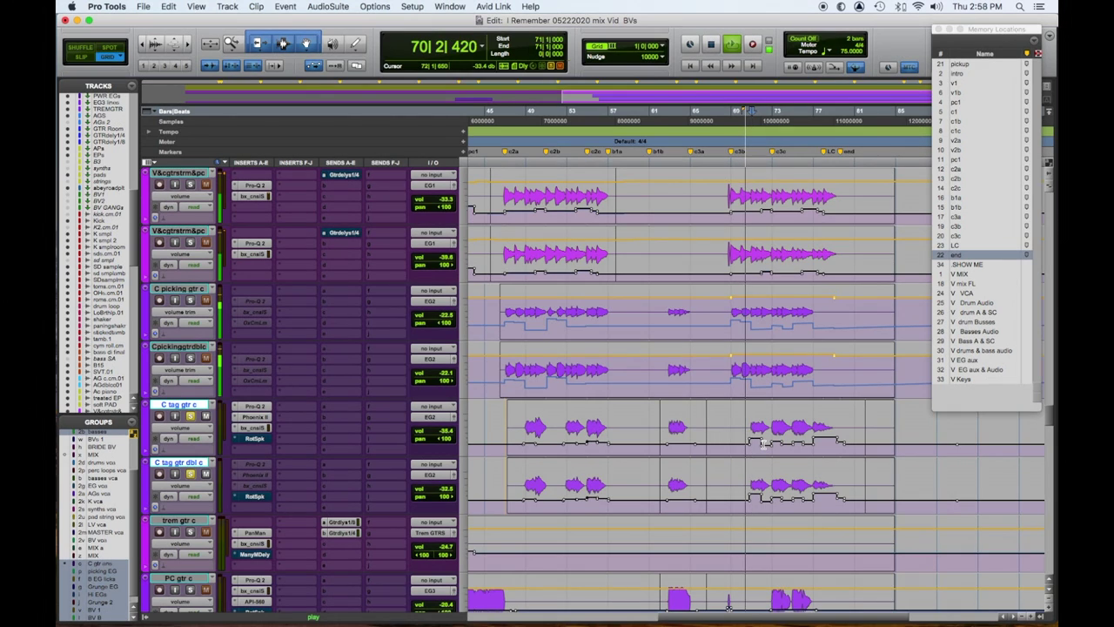
# Solo the C picking gtr and V&cgtrstrm&pc pairs together with the C tag gtr pair to compare them from bar 71
pyautogui.press('t')
pyautogui.press('t')
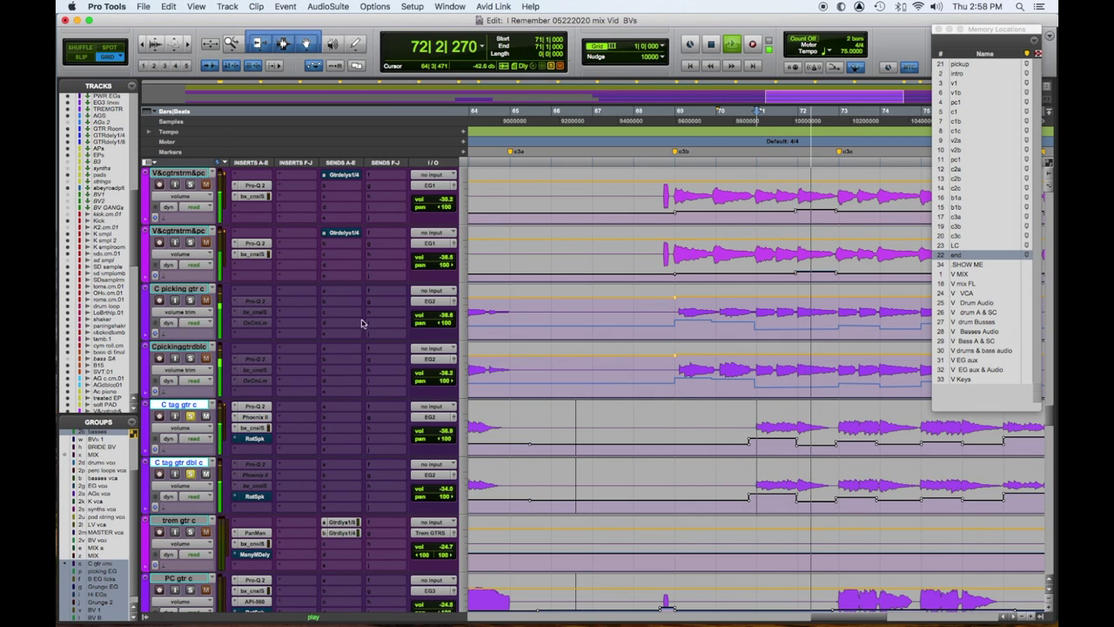
pyautogui.click(190, 358)
pyautogui.click(189, 300)
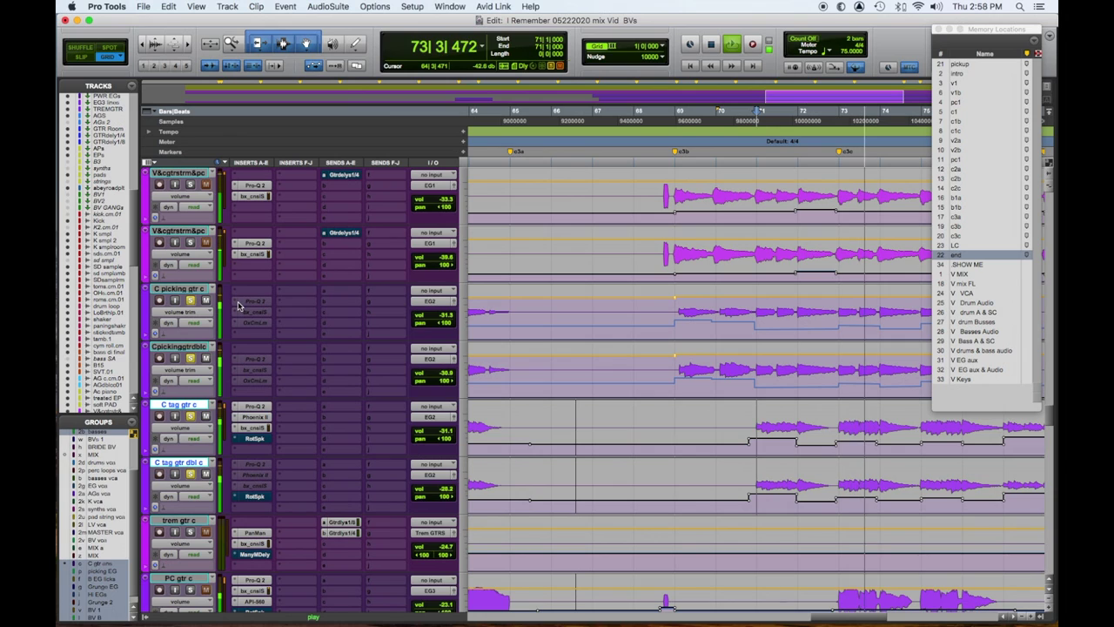
pyautogui.click(190, 243)
pyautogui.click(191, 184)
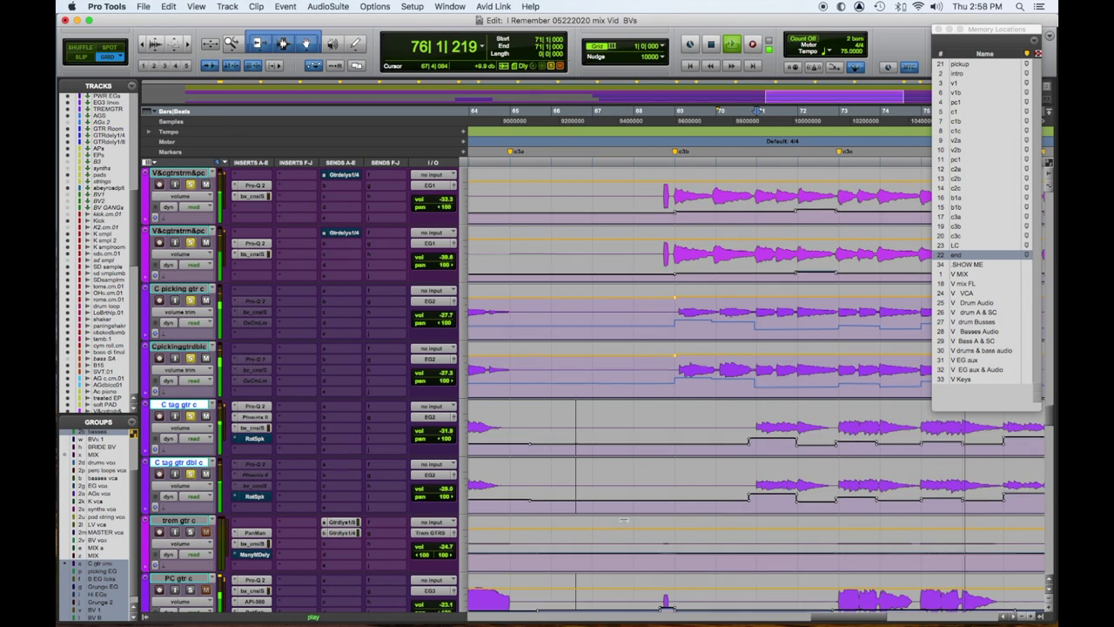
pyautogui.scroll(-2, 623, 520)
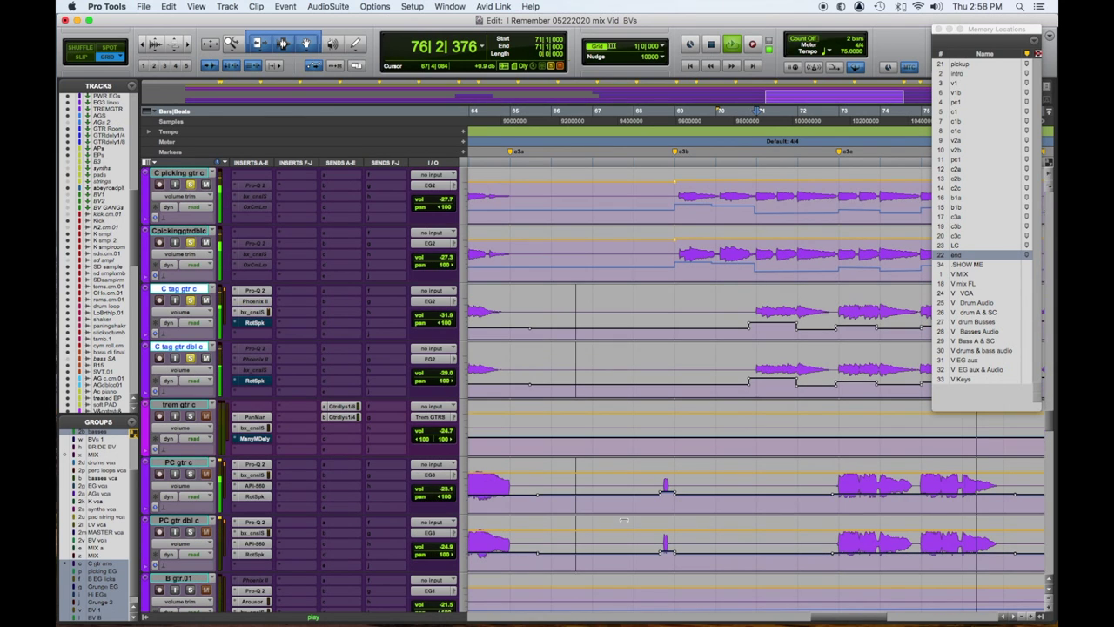
# Solo the PC gtr c pair alongside the C picking and C tag guitars and replay them together from bar 71
pyautogui.click(190, 474)
pyautogui.click(191, 533)
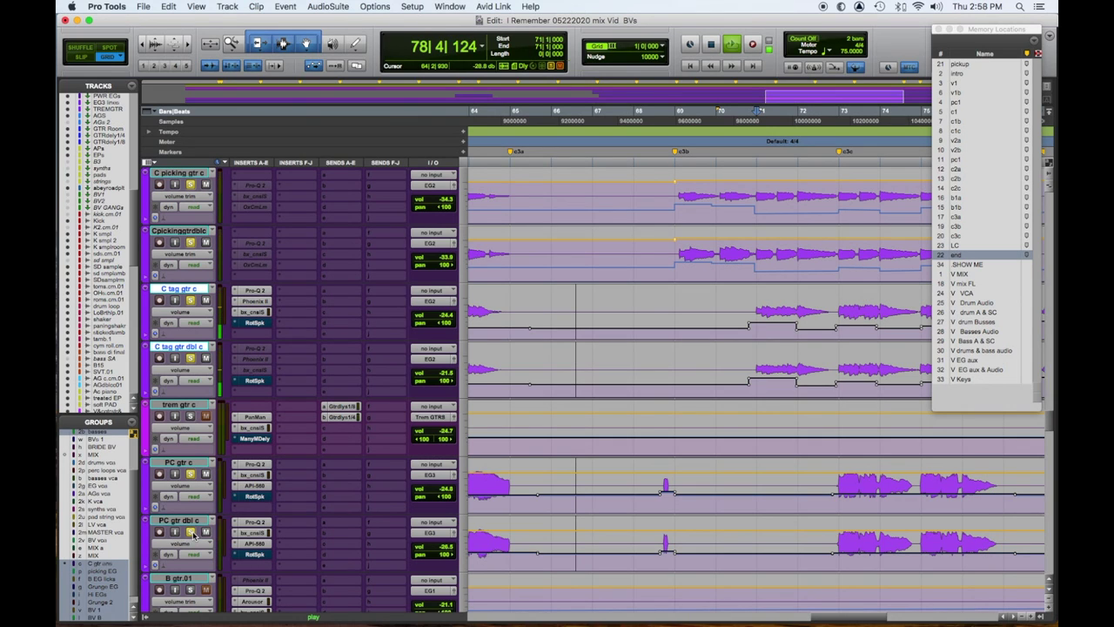
pyautogui.press('space')
pyautogui.press('space')
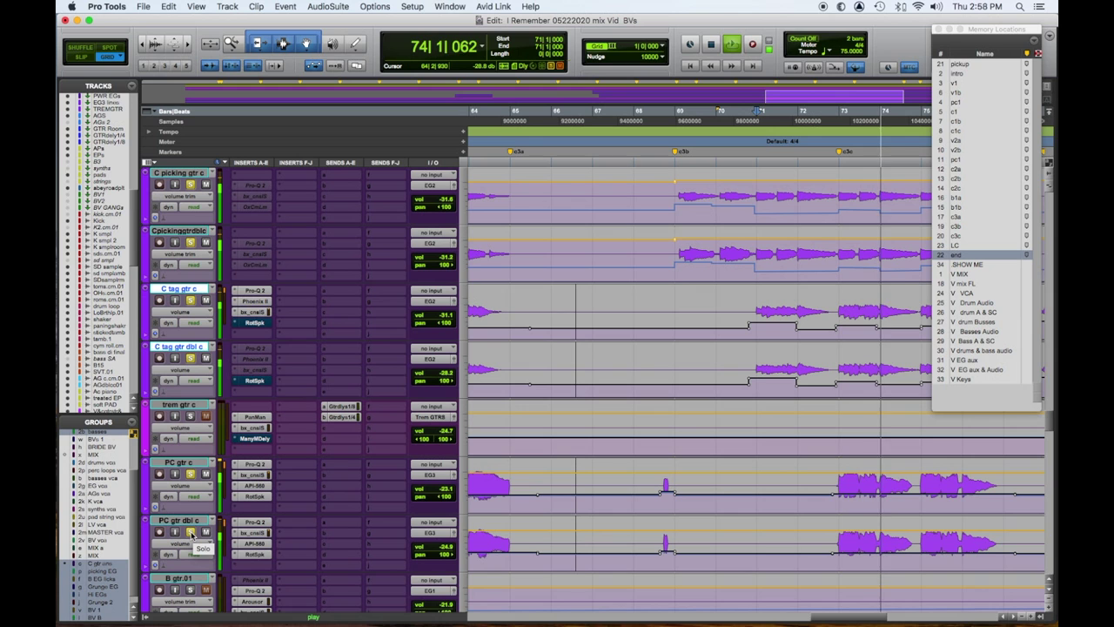
# Clear the solos, replay from bar 71 and slightly raise the G Gtrdirty B lo c pair's volume from about bar 73 onward
pyautogui.scroll(-4, 762, 513)
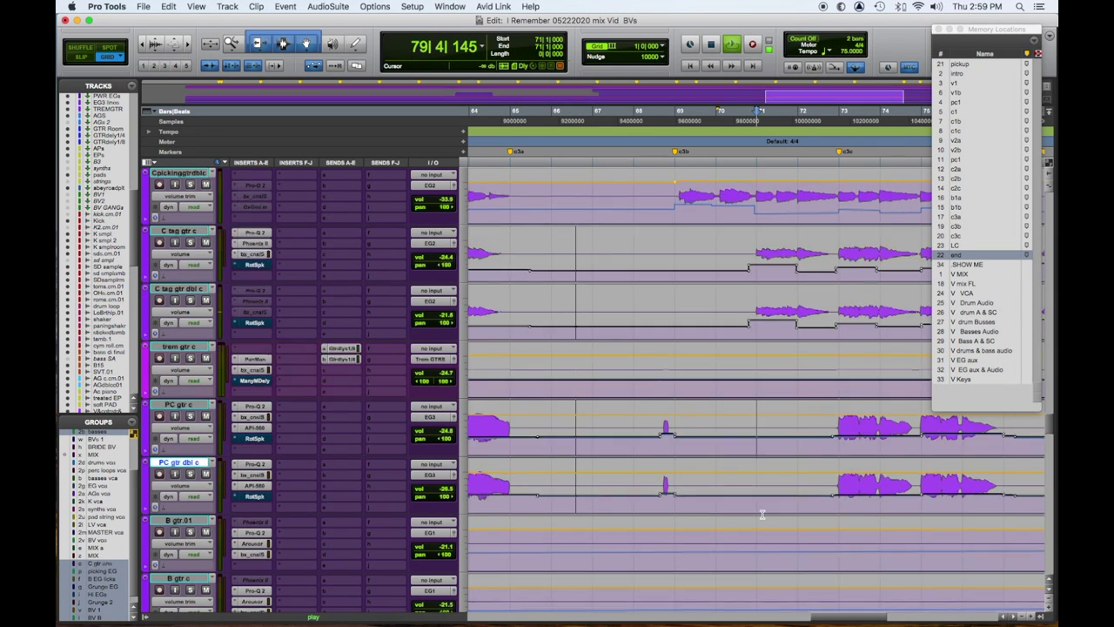
pyautogui.press('space')
pyautogui.scroll(-3, 761, 514)
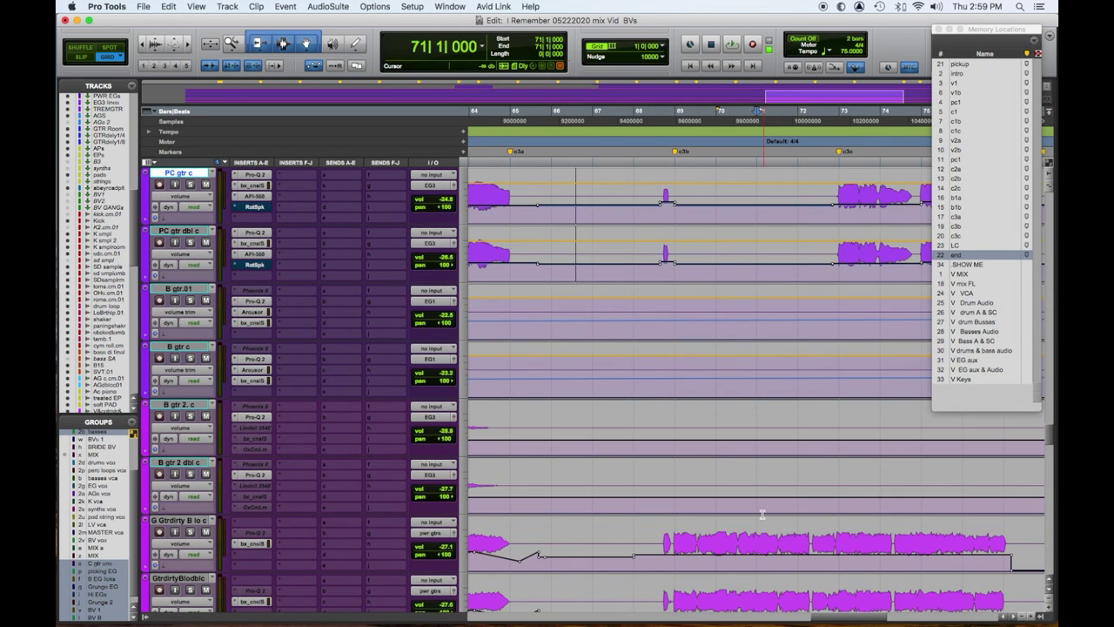
pyautogui.scroll(-2, 761, 514)
pyautogui.press('space')
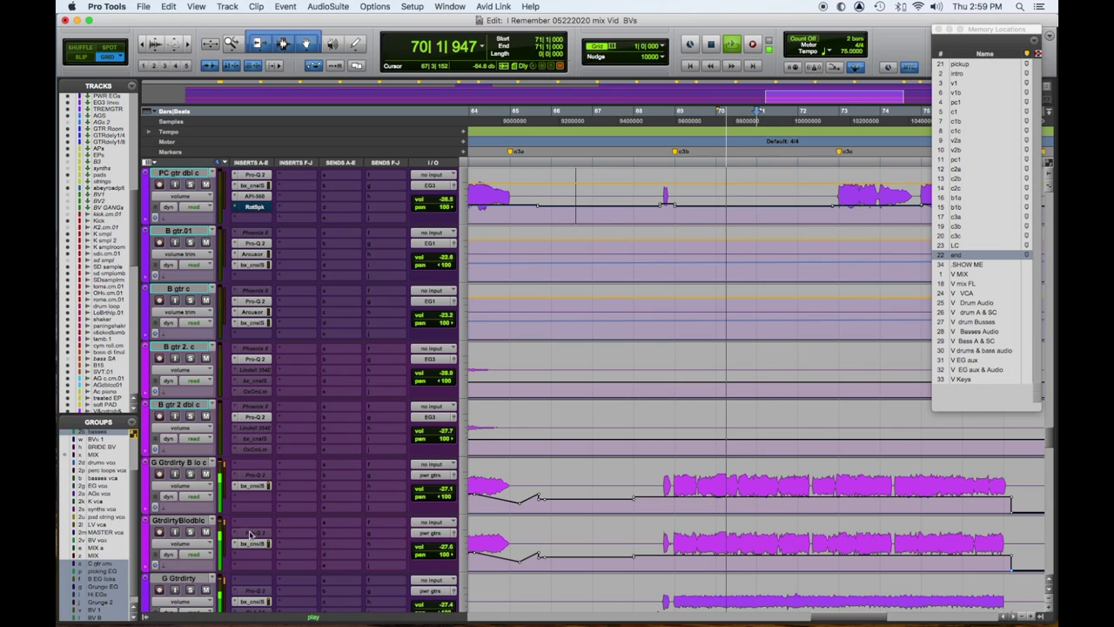
pyautogui.click(193, 476)
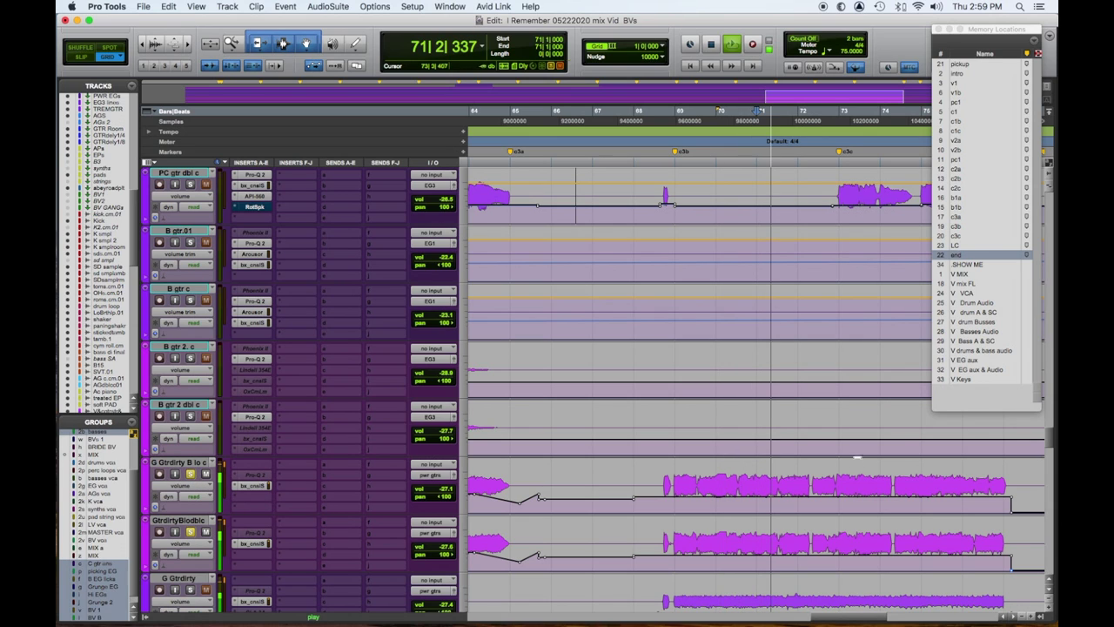
pyautogui.moveTo(856, 456); pyautogui.dragTo(855, 456)
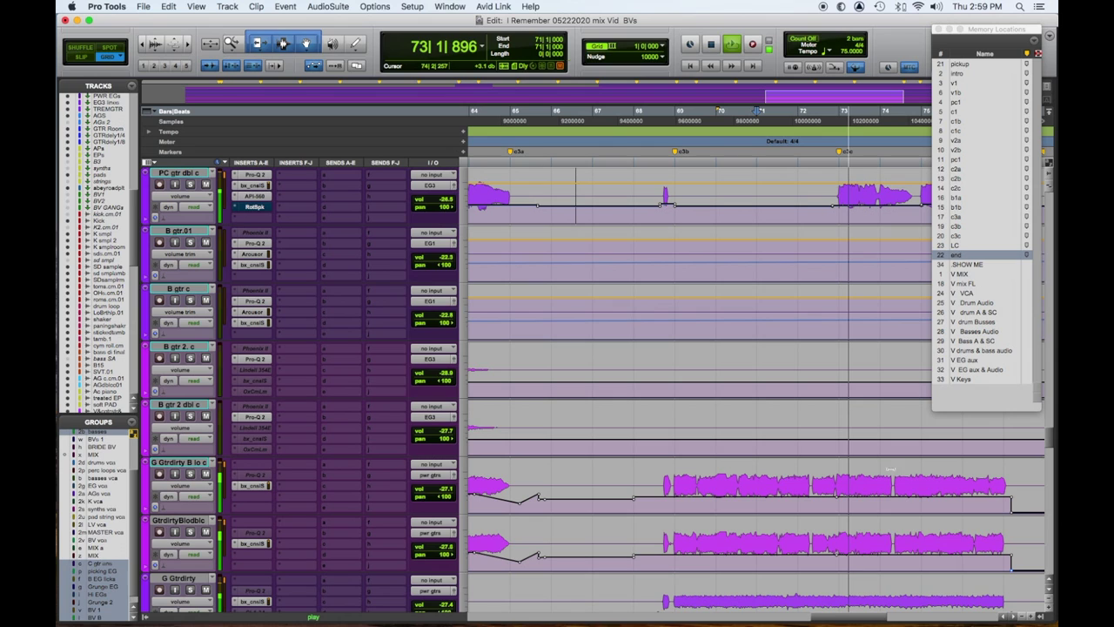
pyautogui.moveTo(905, 462); pyautogui.dragTo(905, 456)
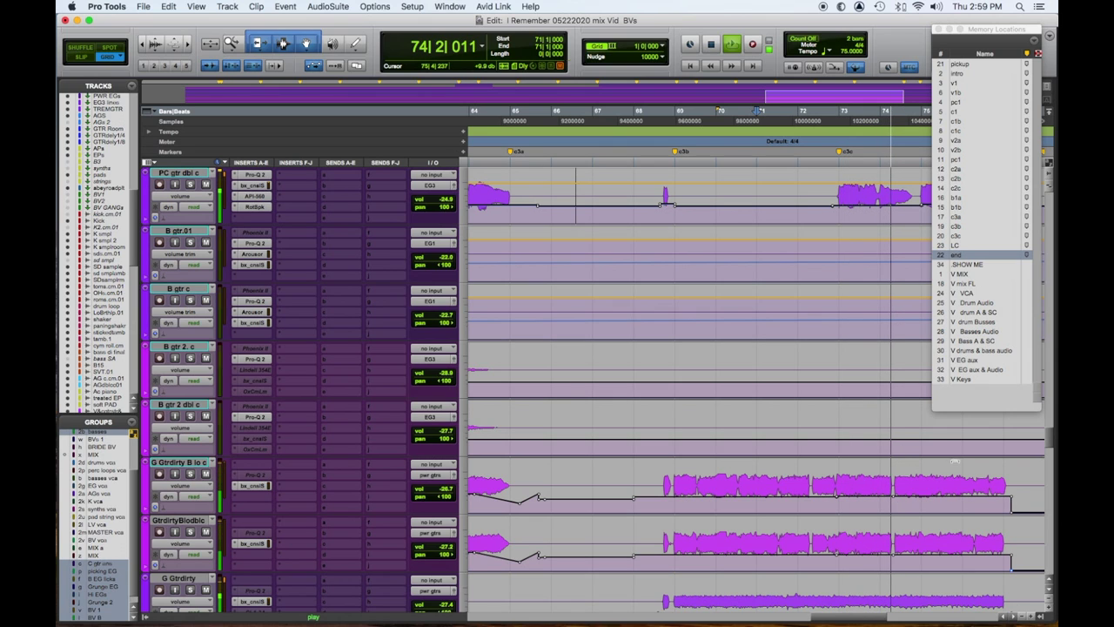
pyautogui.moveTo(956, 459); pyautogui.dragTo(947, 451)
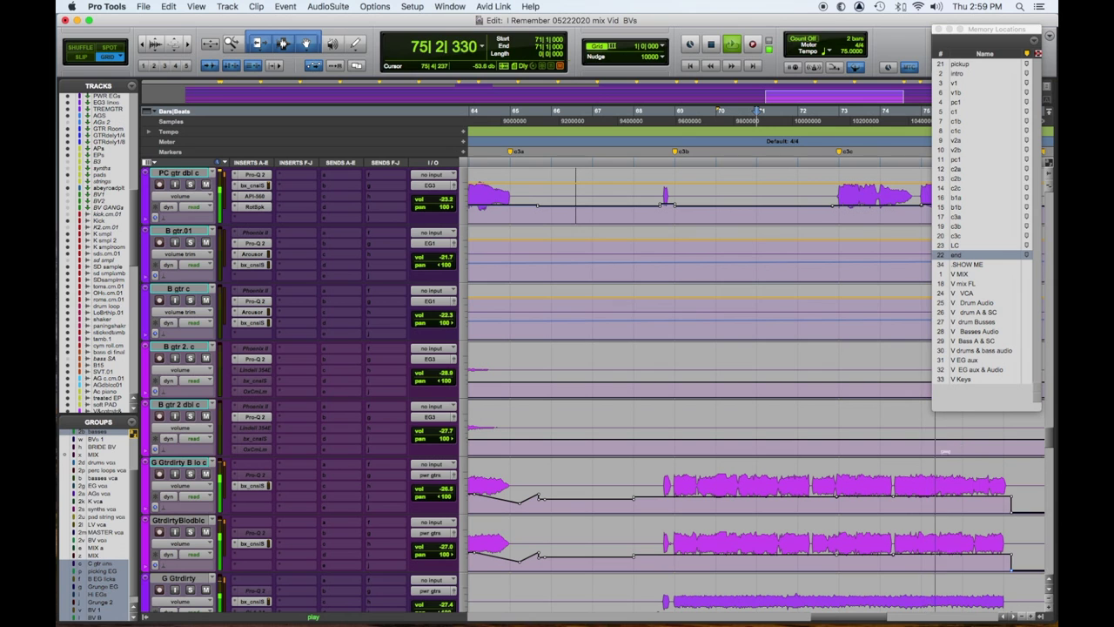
# Lower the PC gtr c pair's volume across its phrases from bar 73 to about bar 77
pyautogui.scroll(-5, 947, 451)
pyautogui.scroll(5, 762, 348)
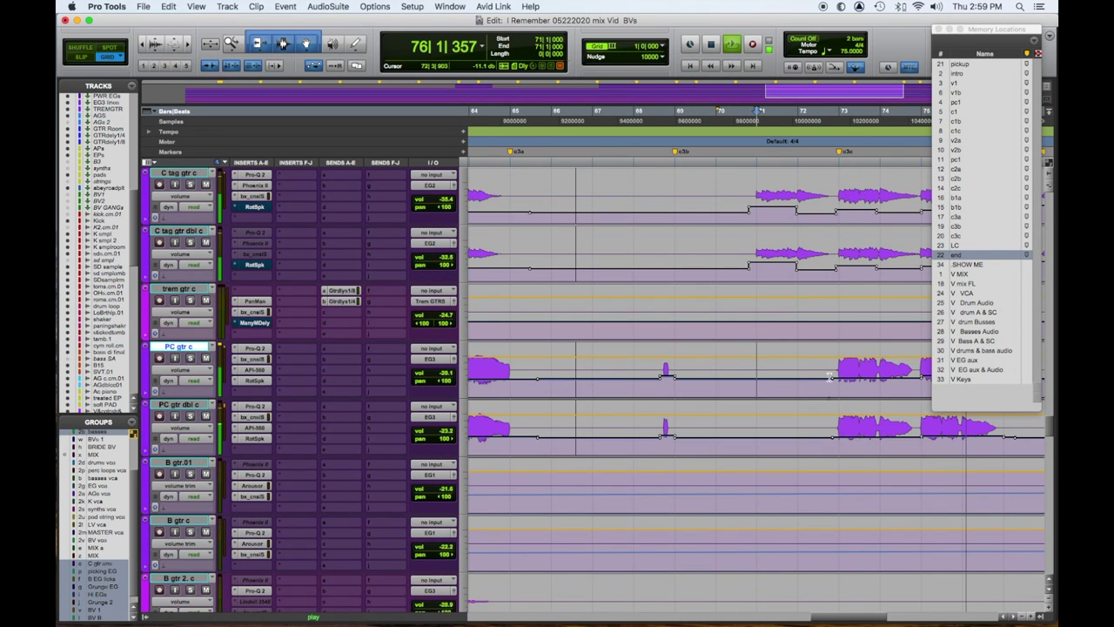
pyautogui.moveTo(834, 426); pyautogui.dragTo(1001, 444)
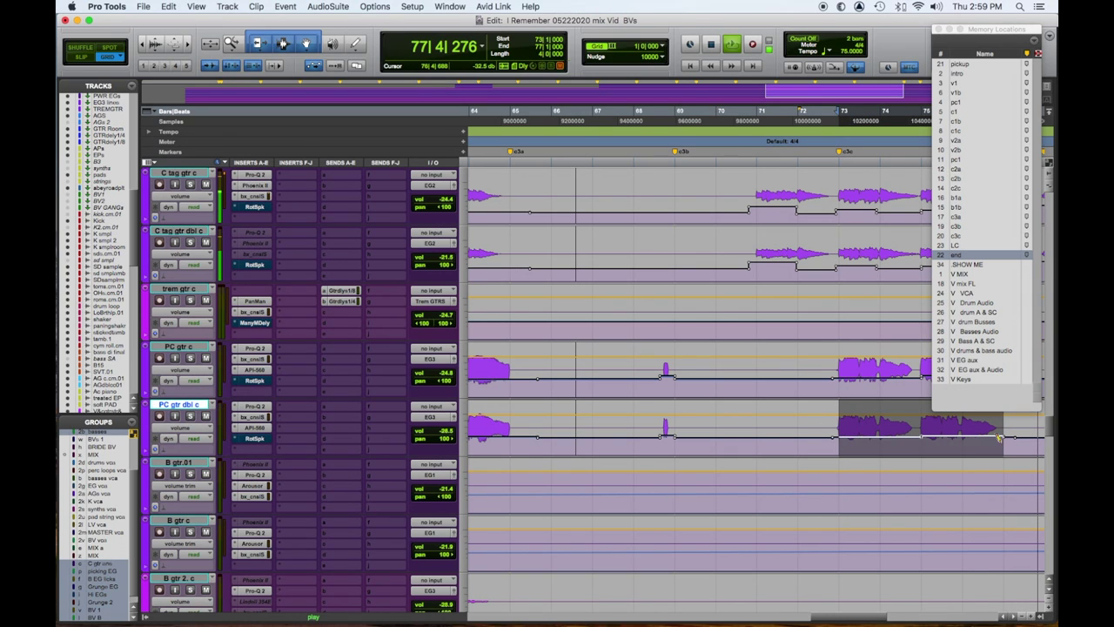
pyautogui.moveTo(905, 411); pyautogui.dragTo(905, 425)
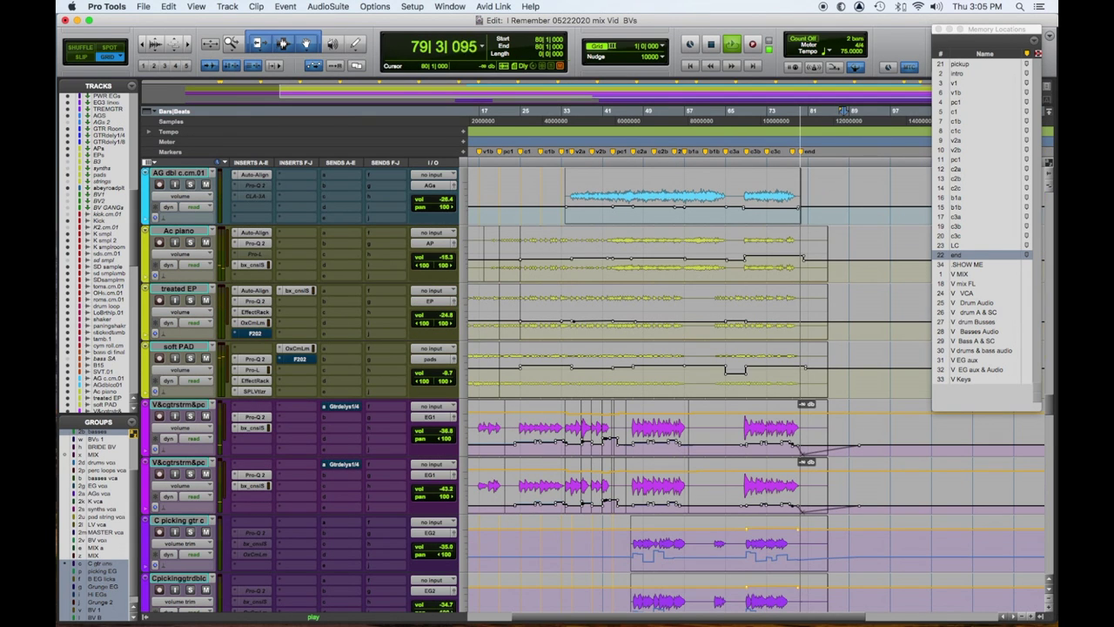
# Delete the V&cgtrstrm&pc pair's volume breakpoints from bar 87, then fade out the C picking gtr pair after the end marker, deleting its breakpoints from bar 83
pyautogui.moveTo(803, 453); pyautogui.dragTo(874, 454)
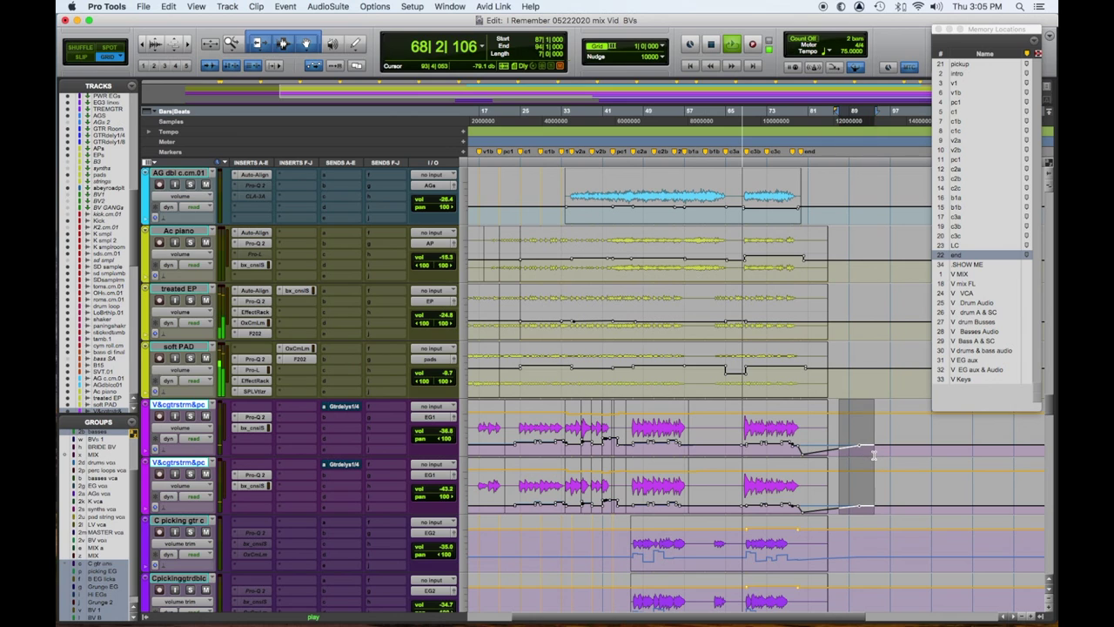
pyautogui.press('BackSpace')
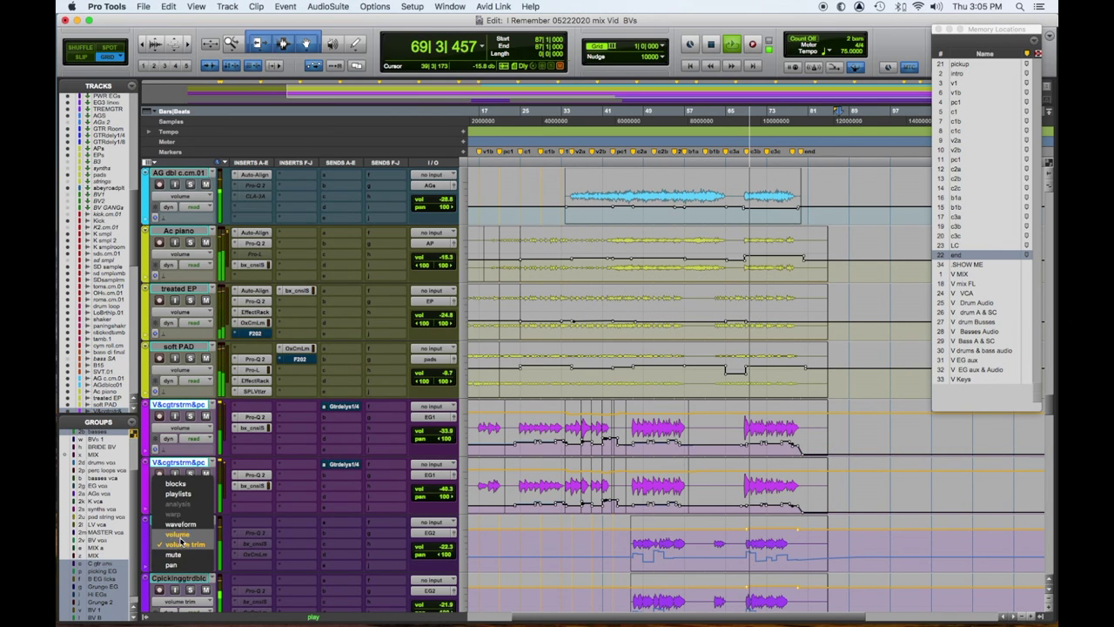
pyautogui.click(811, 564)
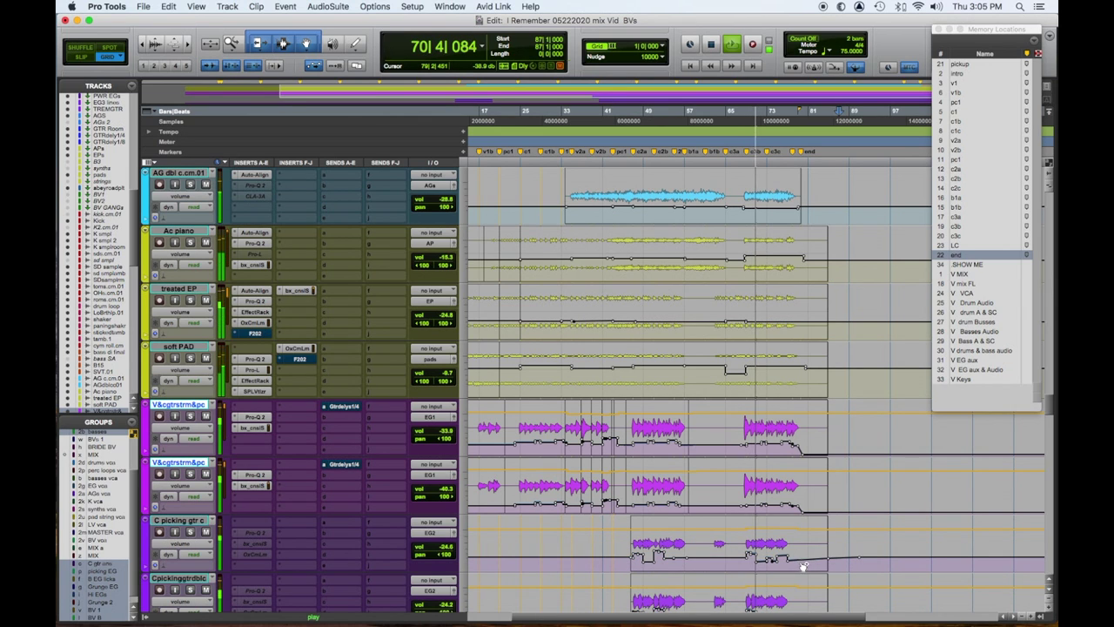
pyautogui.moveTo(802, 571); pyautogui.dragTo(895, 566)
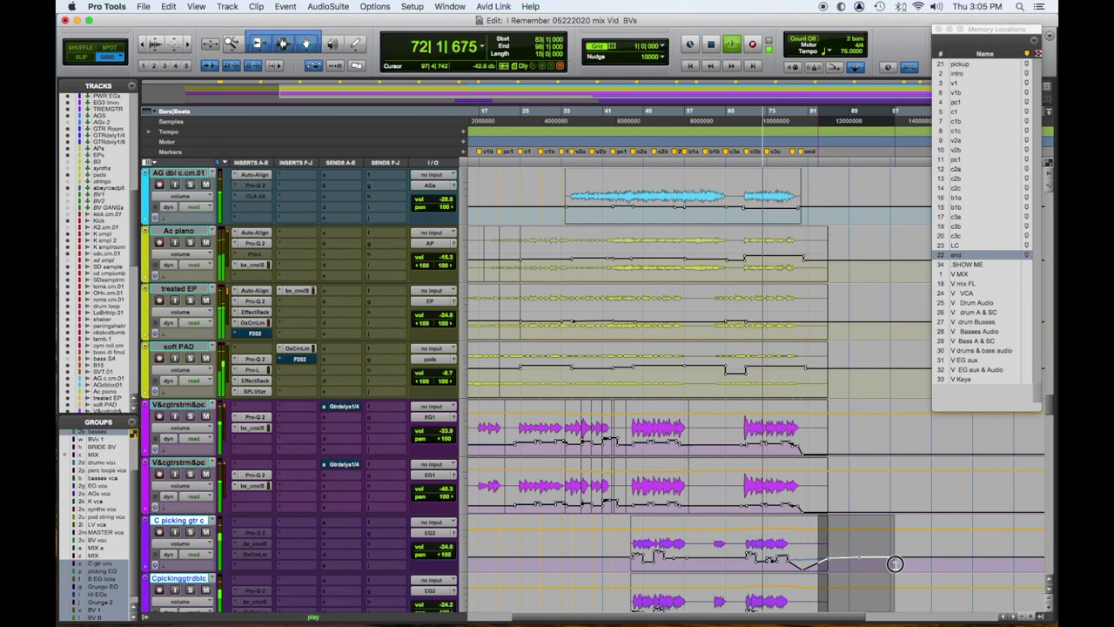
pyautogui.press('BackSpace')
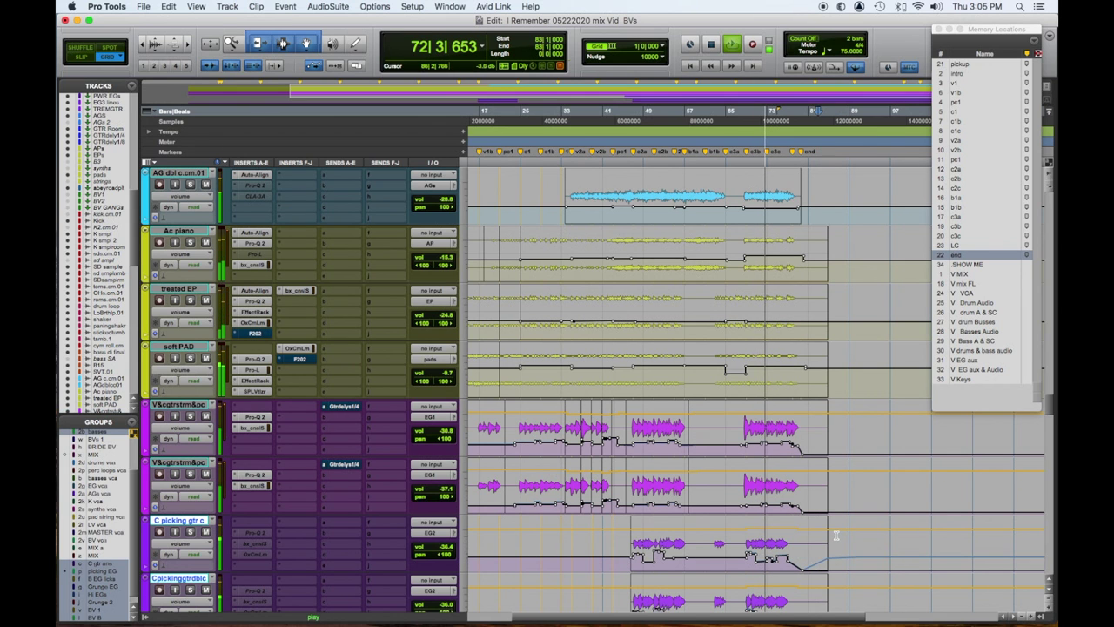
# Review the volume automation after the end marker on the remaining guitar, keyboard and acoustic guitar tracks
pyautogui.scroll(-10, 835, 535)
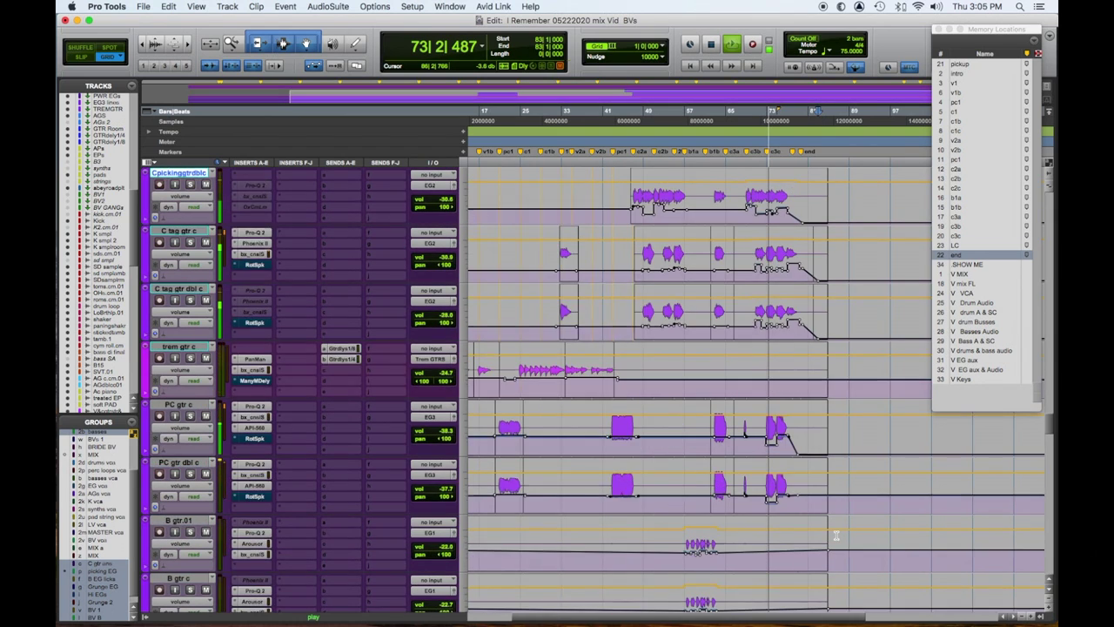
pyautogui.scroll(-10, 836, 535)
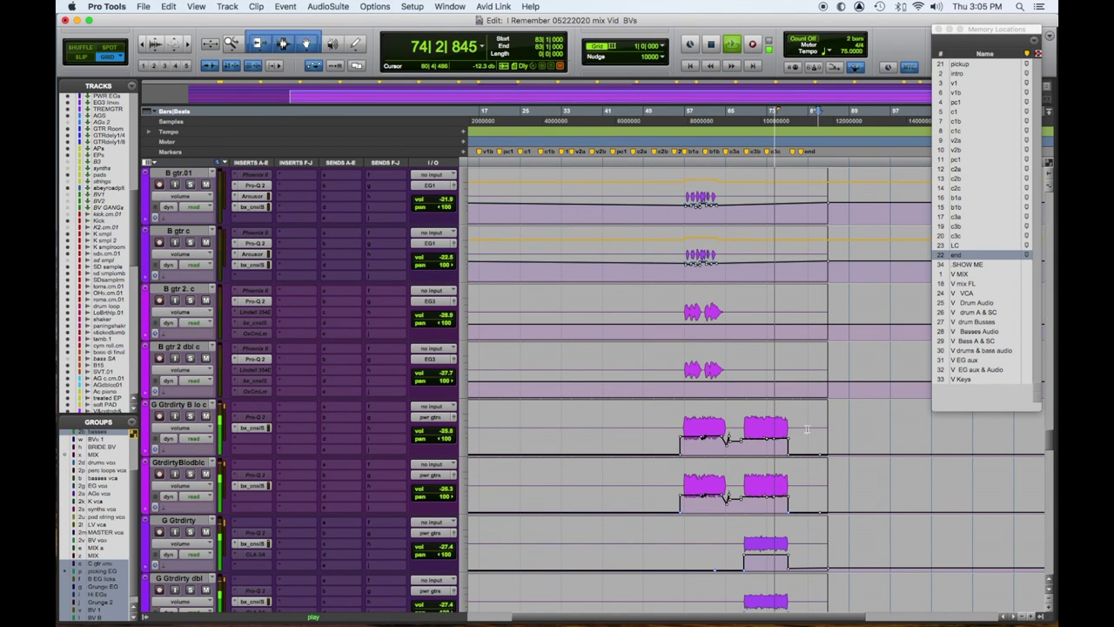
pyautogui.scroll(-6, 805, 431)
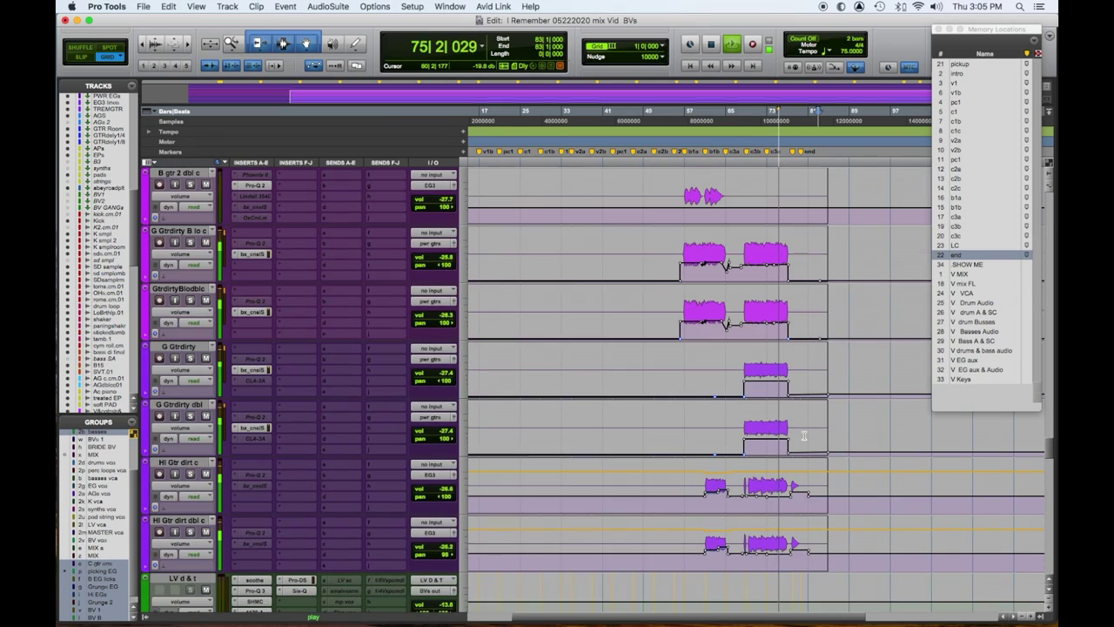
pyautogui.scroll(-10, 805, 433)
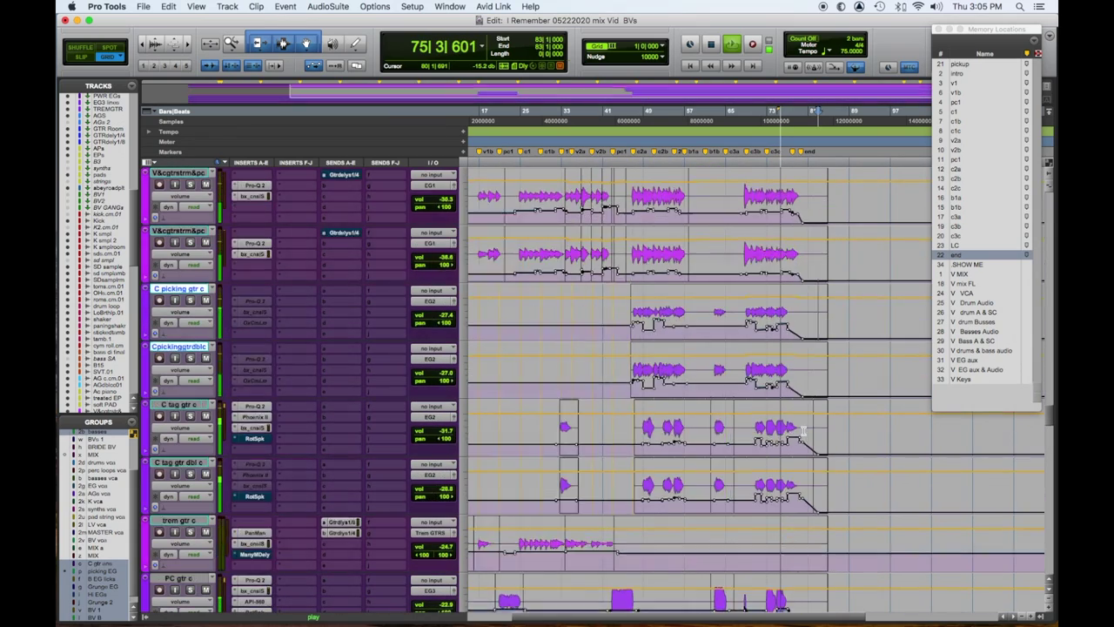
pyautogui.scroll(10, 803, 430)
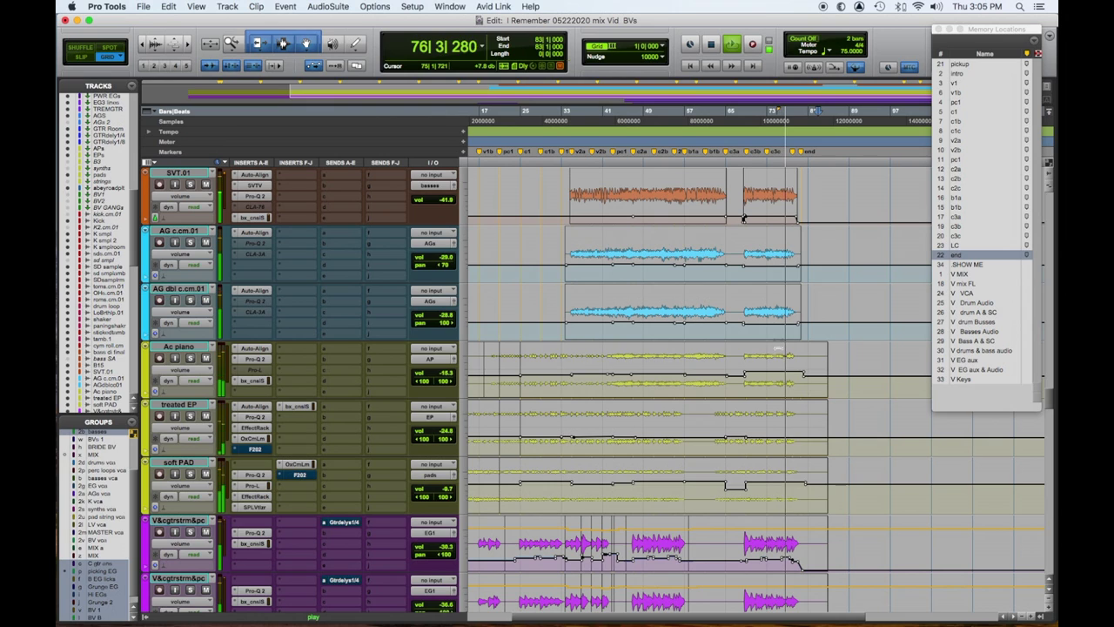